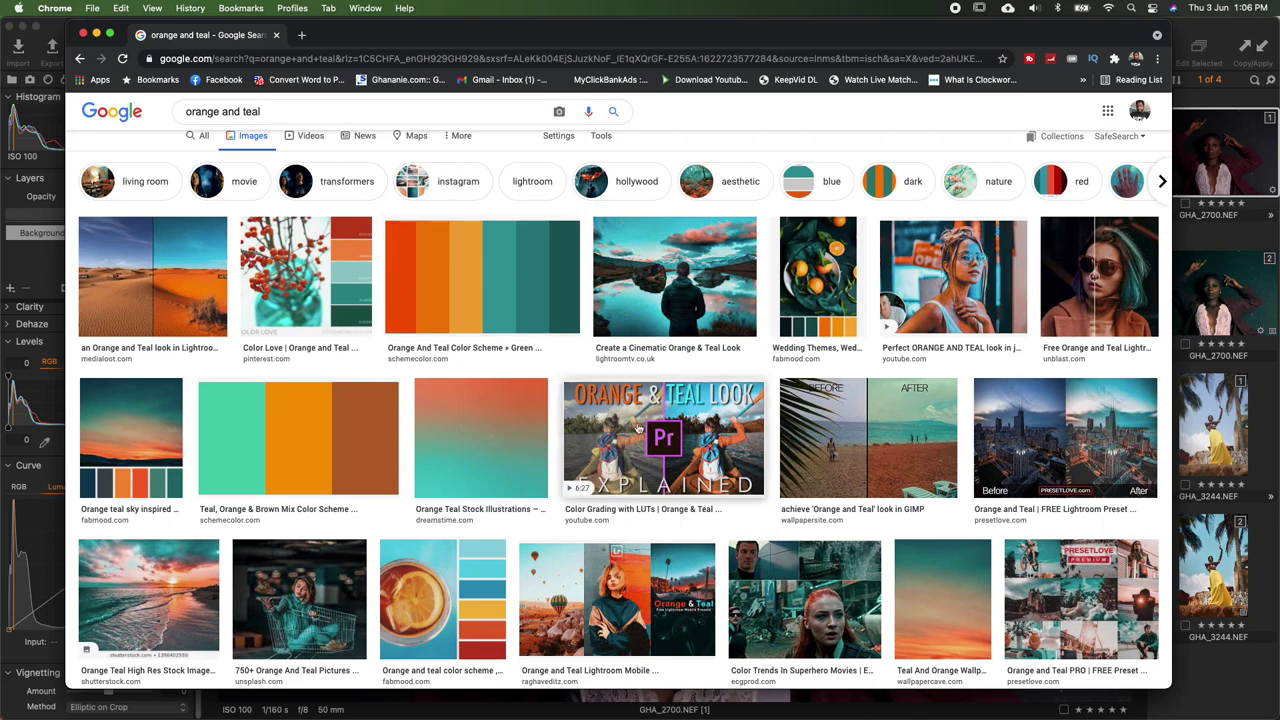
- Look through the orange and teal image results for colour grading references, and close the search page
scroll(638, 428, down, 5)
scroll(638, 428, down, 5)
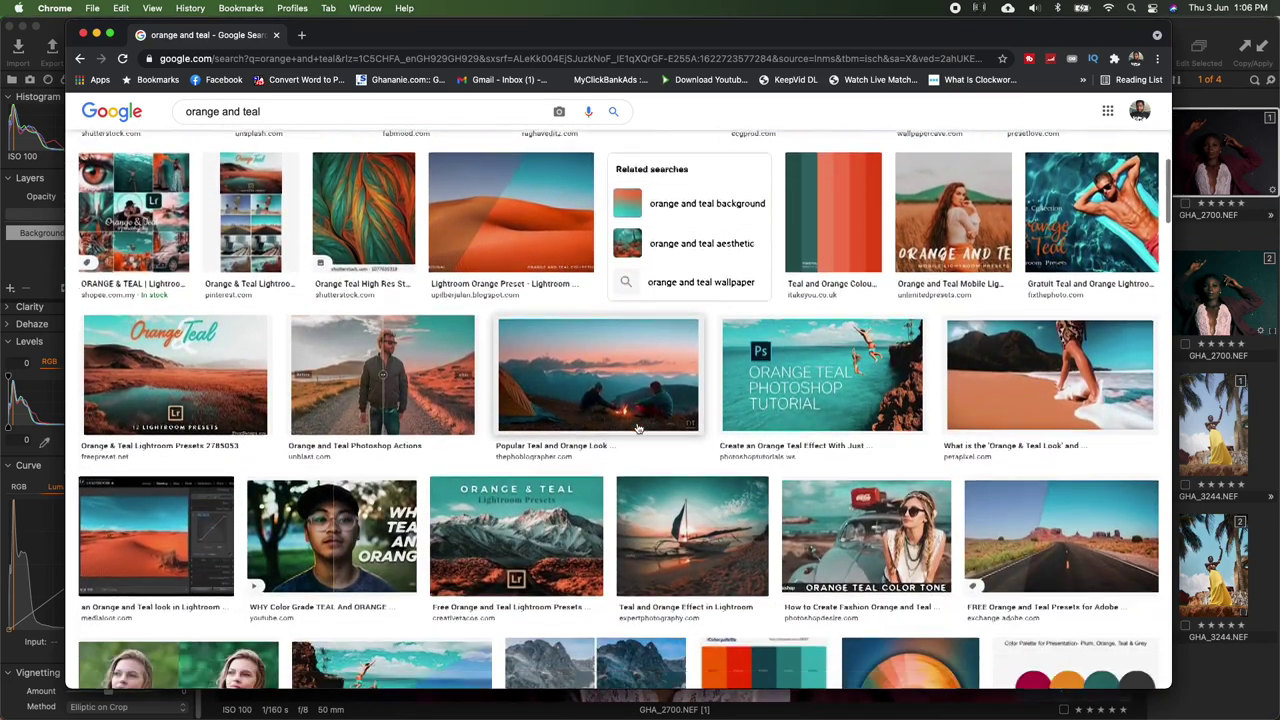
scroll(1053, 272, down, 2)
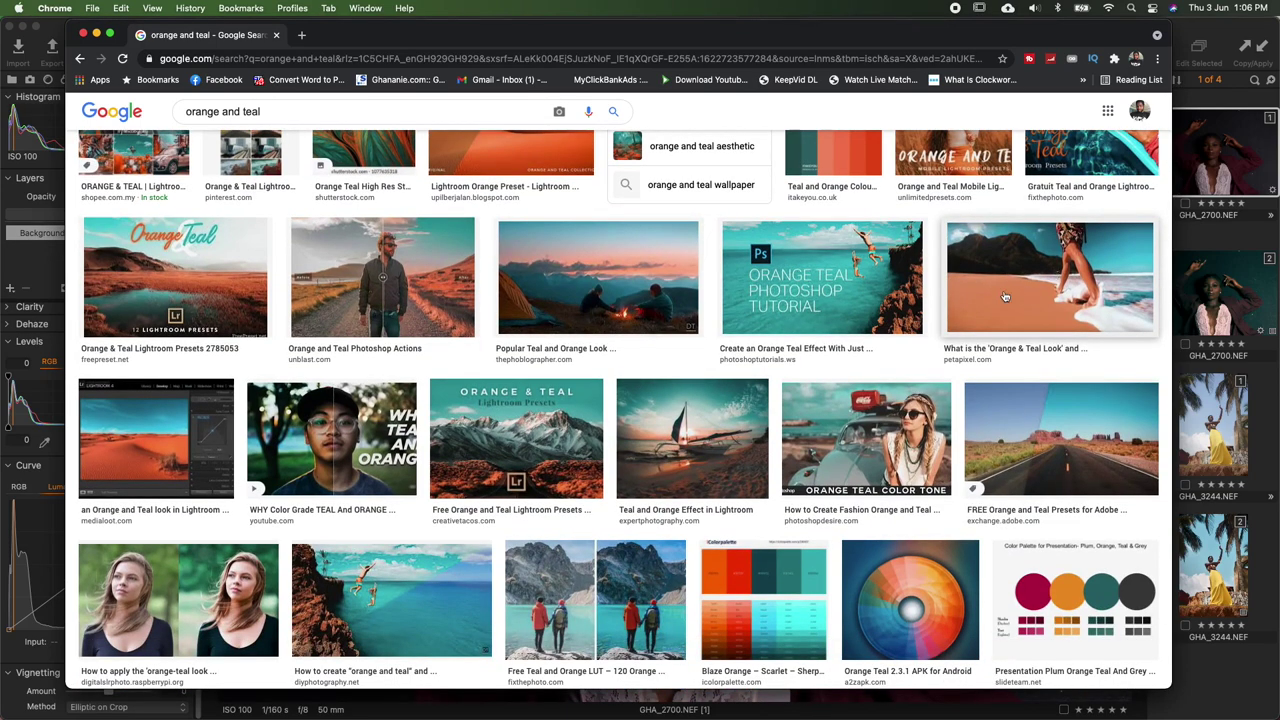
scroll(1005, 296, up, 1)
scroll(1005, 296, down, 1)
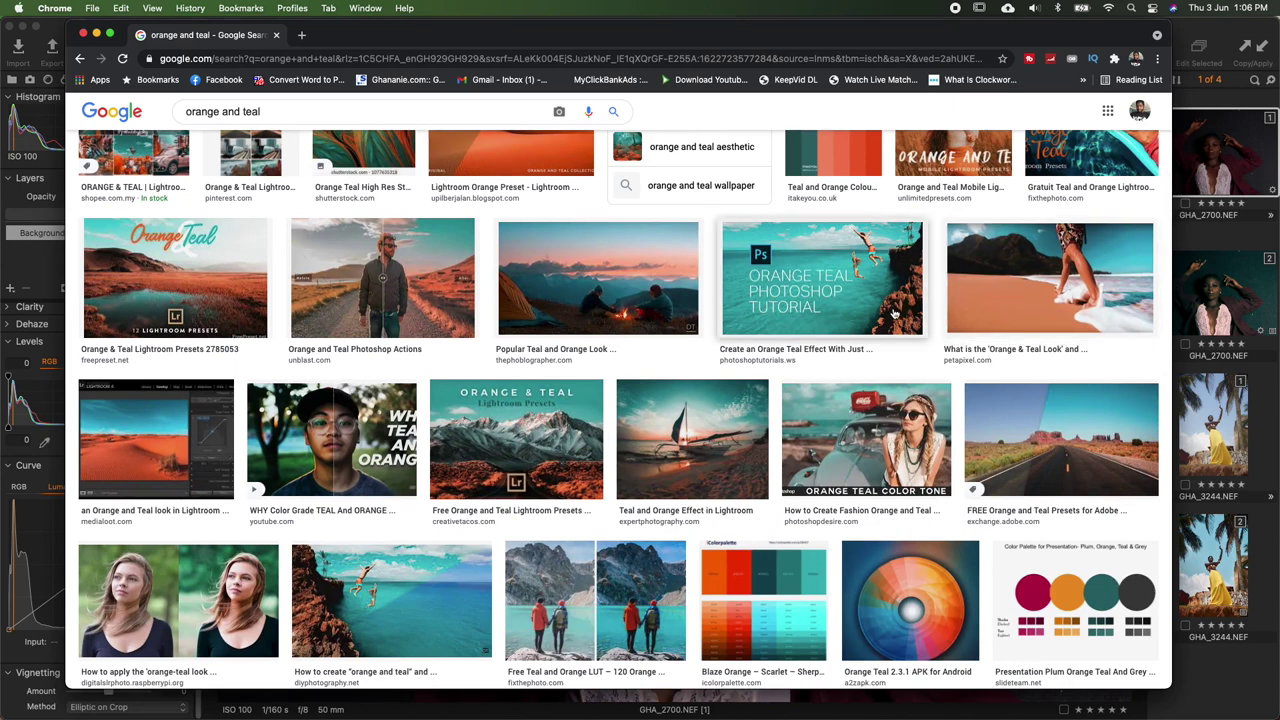
scroll(891, 316, down, 5)
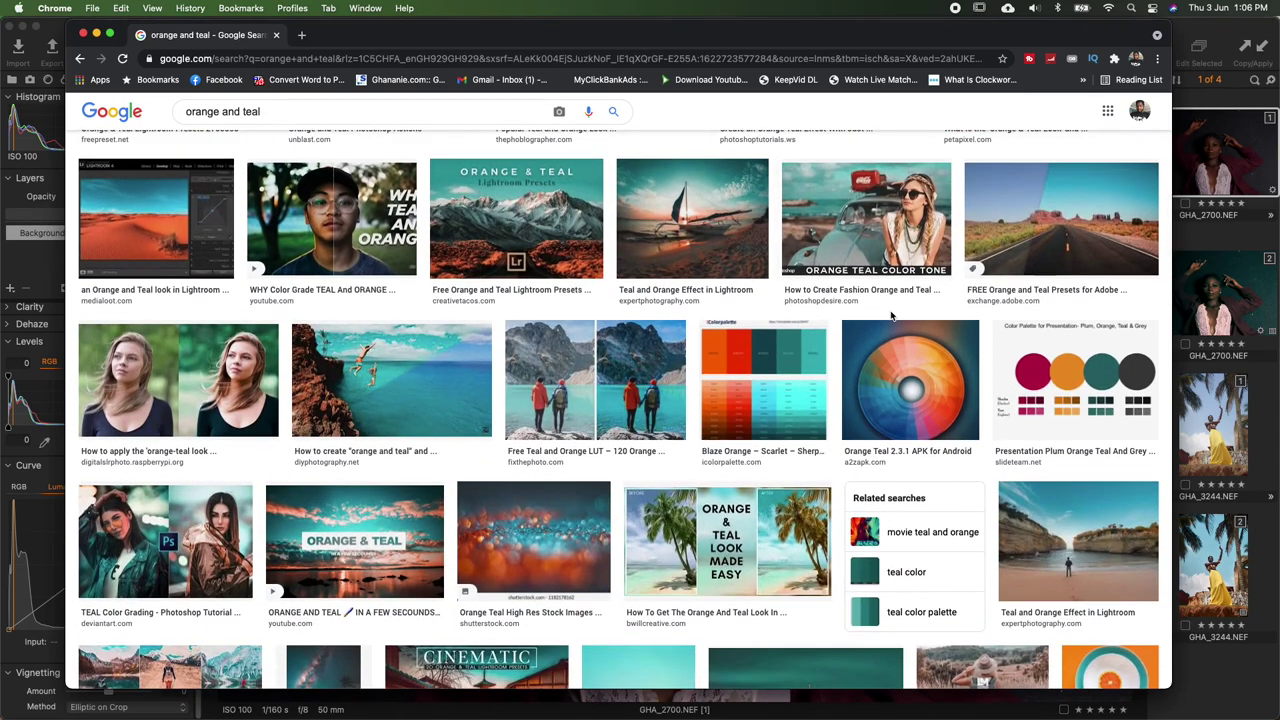
scroll(891, 316, down, 2)
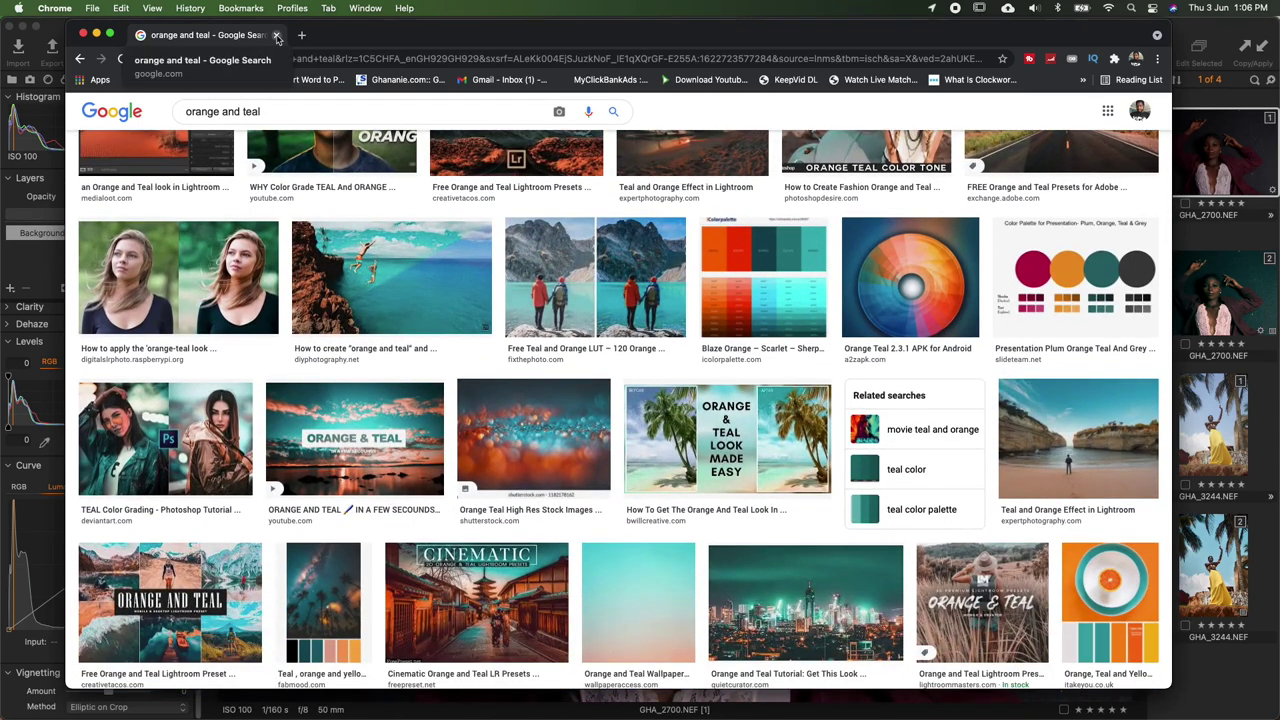
click(277, 36)
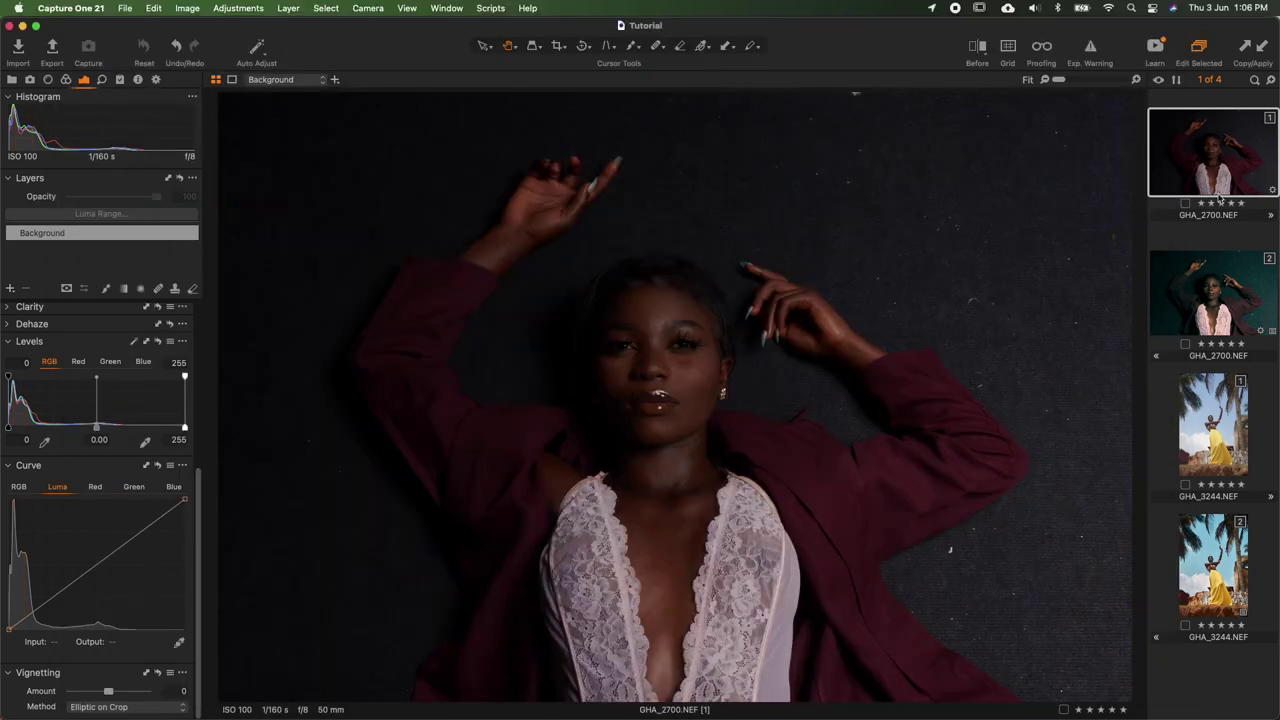
- Compare the original and graded variants of GHA_2700.NEF side by side, and do the same for GHA_3244.NEF
super+click(1213, 272)
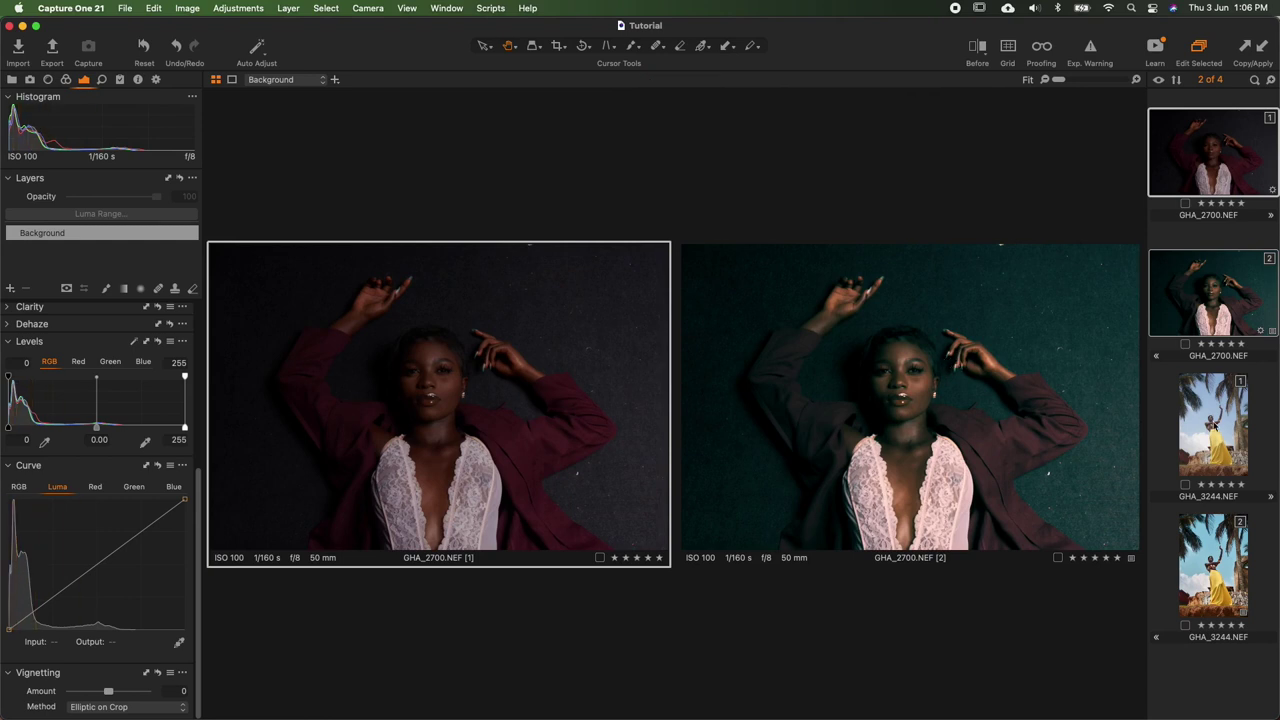
click(1209, 425)
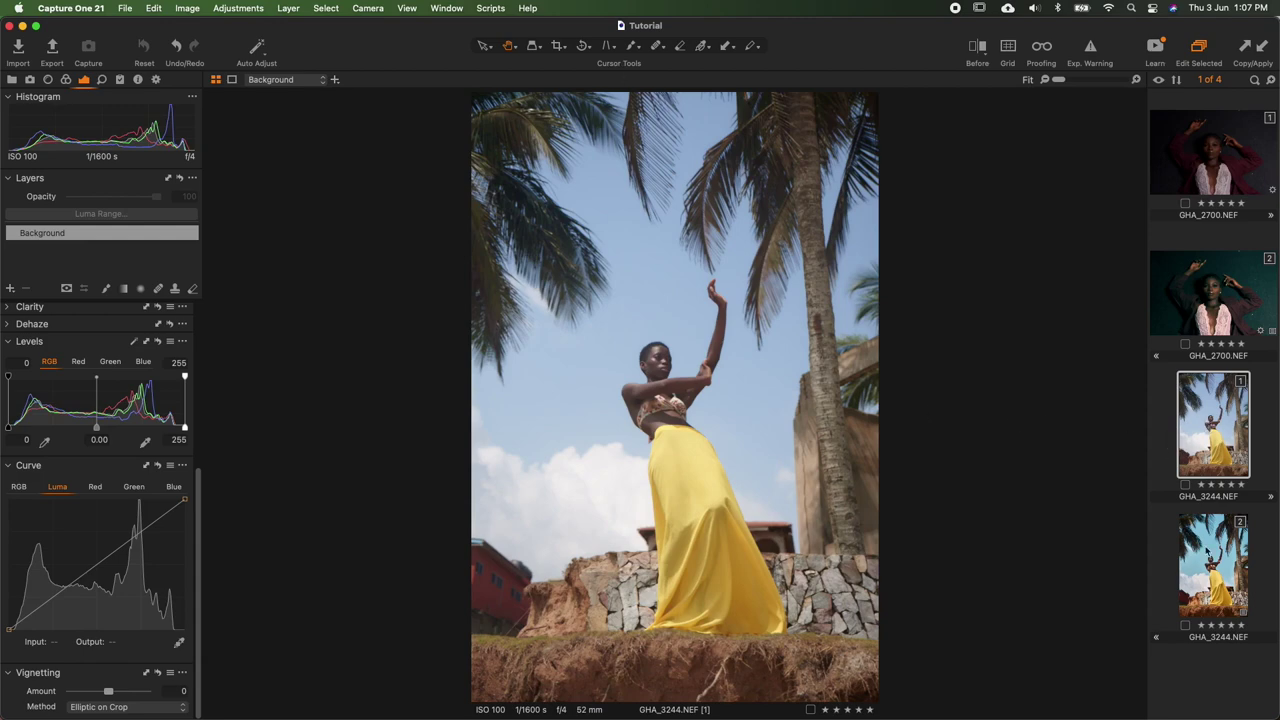
super+click(1210, 567)
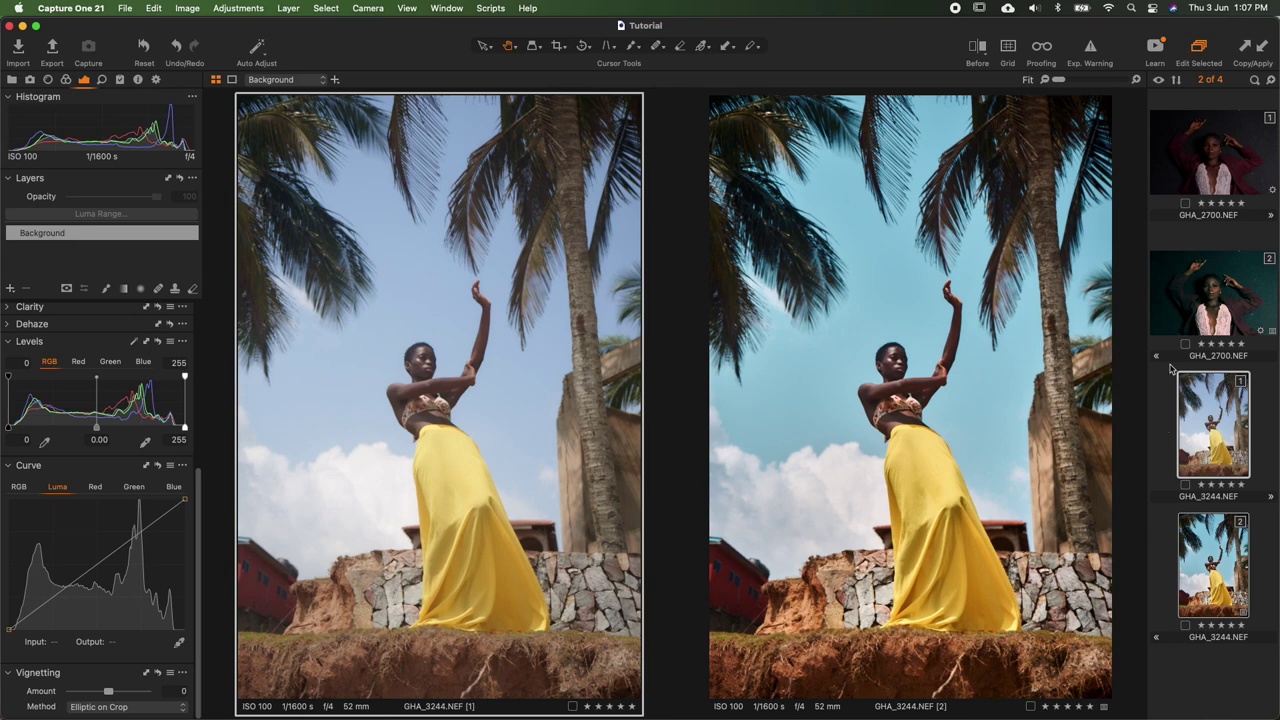
click(1162, 408)
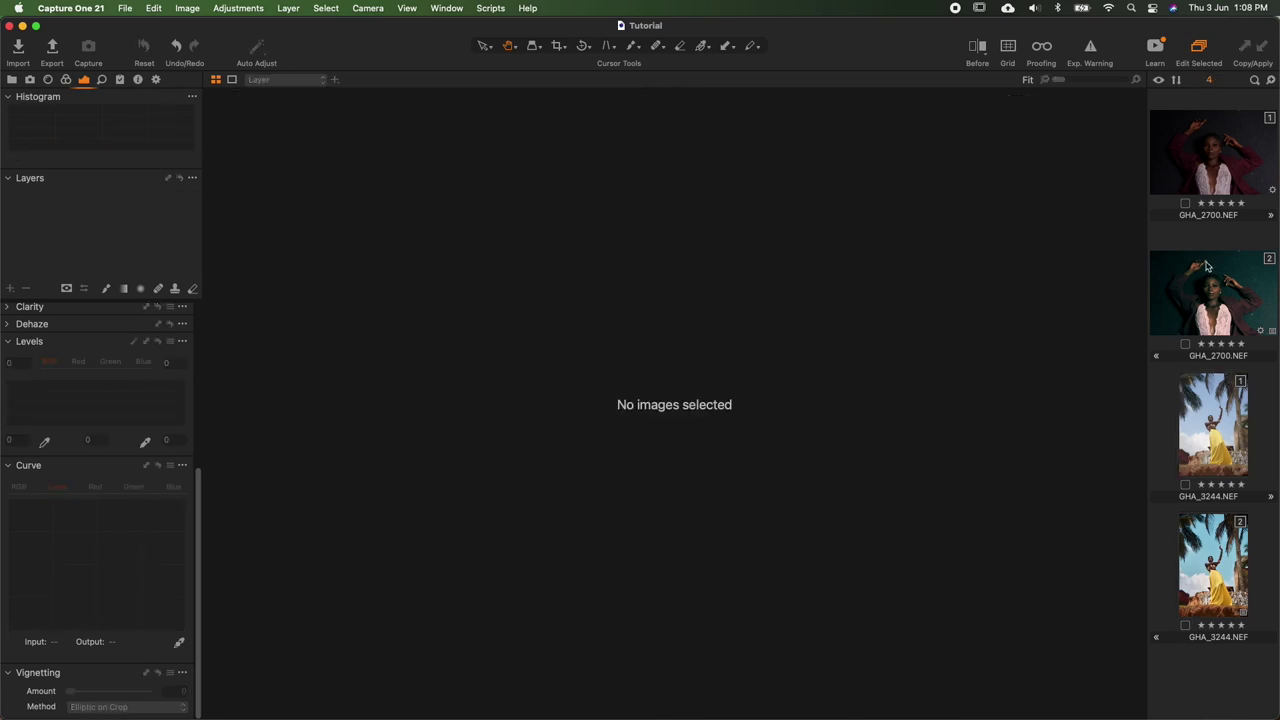
- Delete the graded second variants of GHA_2700.NEF and GHA_3244.NEF, keeping only the originals
click(1211, 170)
click(1213, 290)
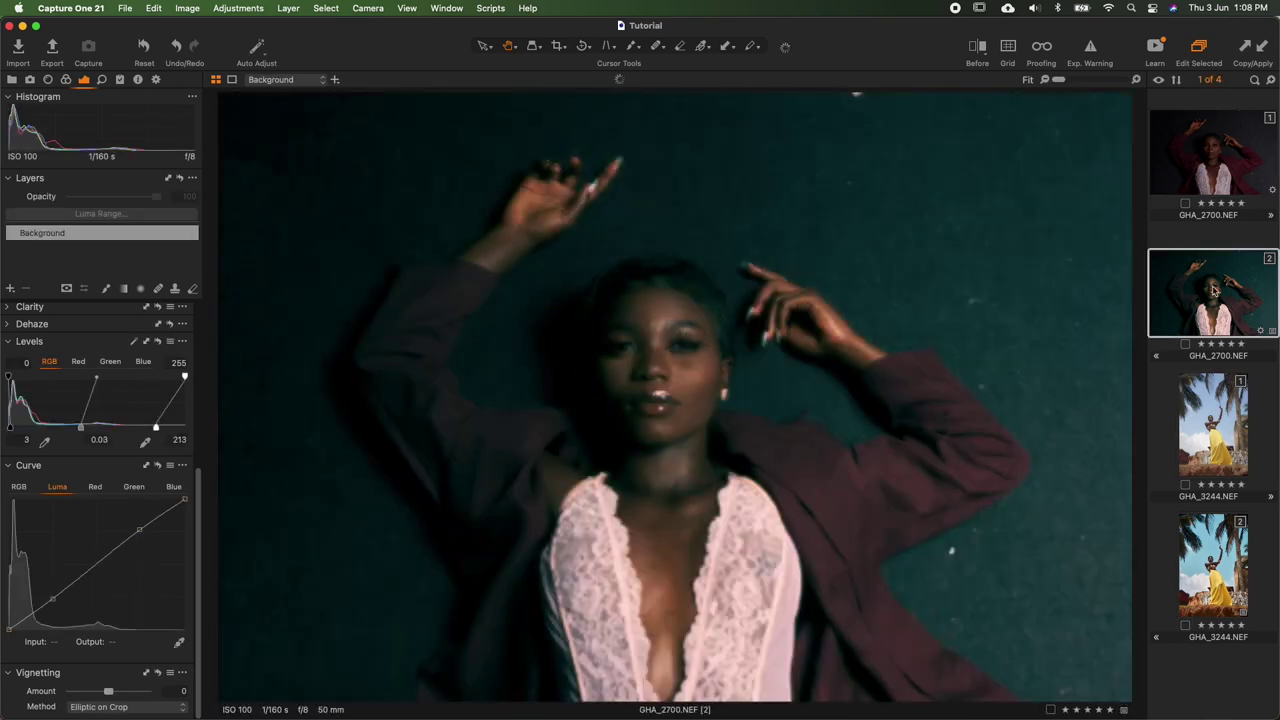
key(super+BackSpace)
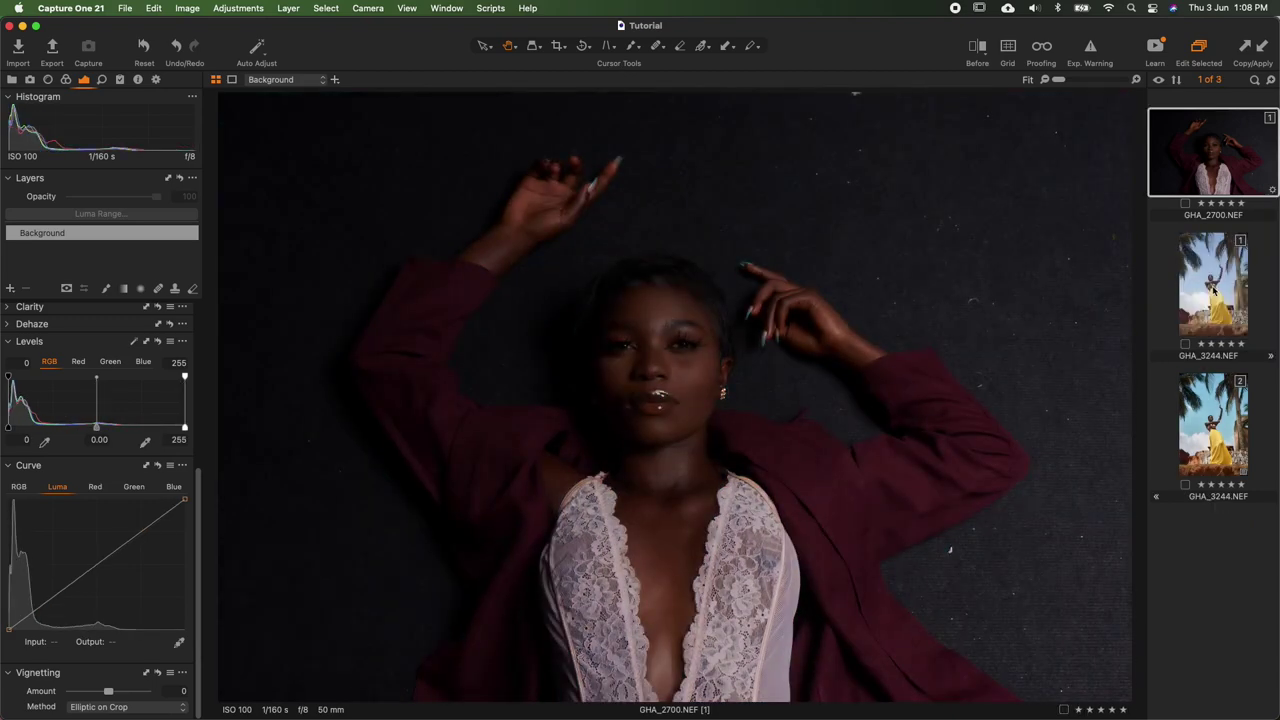
click(1213, 425)
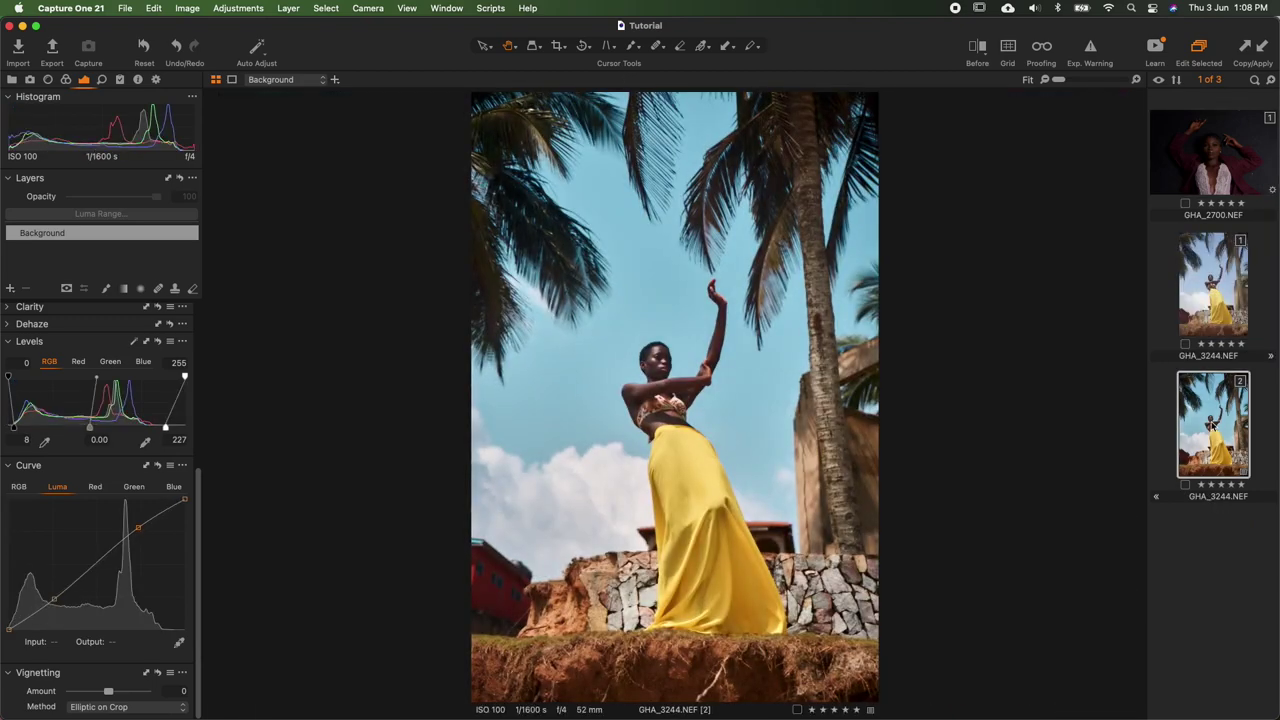
key(super+BackSpace)
- On GHA_2700.NEF, set exposure to 0.49, contrast to 10 and brightness to 4, with highlight at -57 and shadow at 3
click(1226, 153)
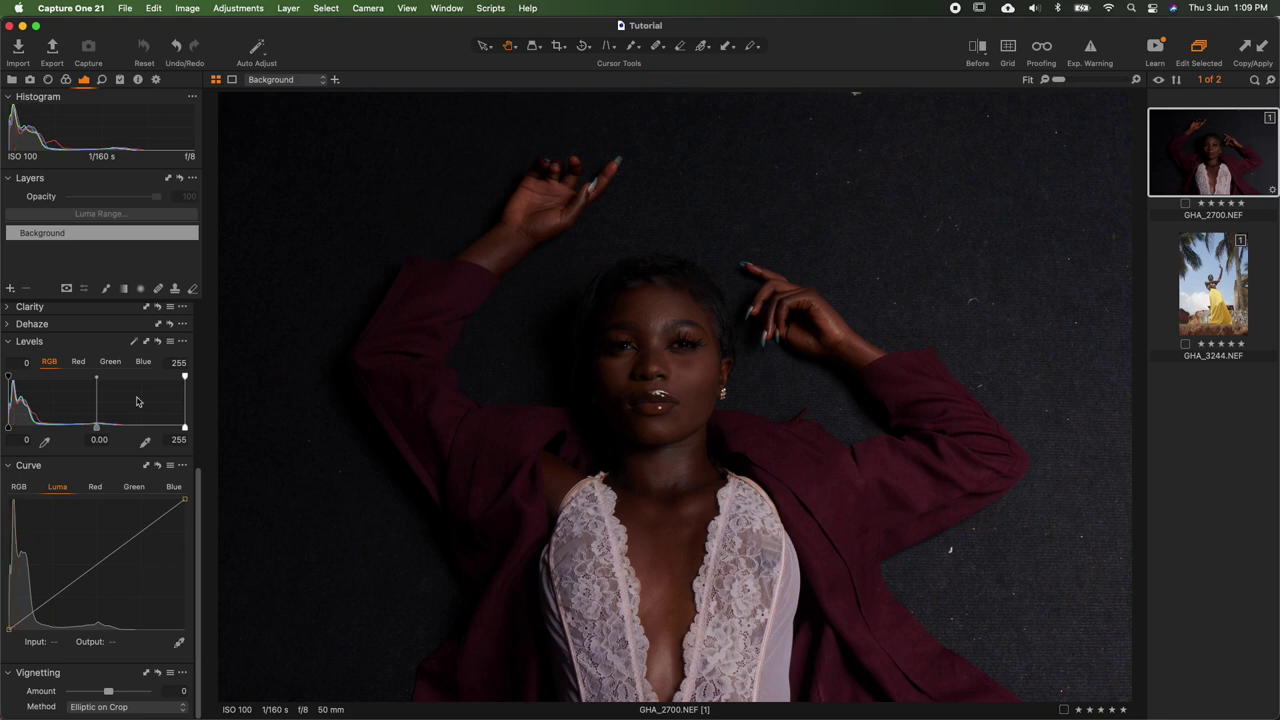
scroll(115, 443, up, 2)
scroll(115, 443, up, 10)
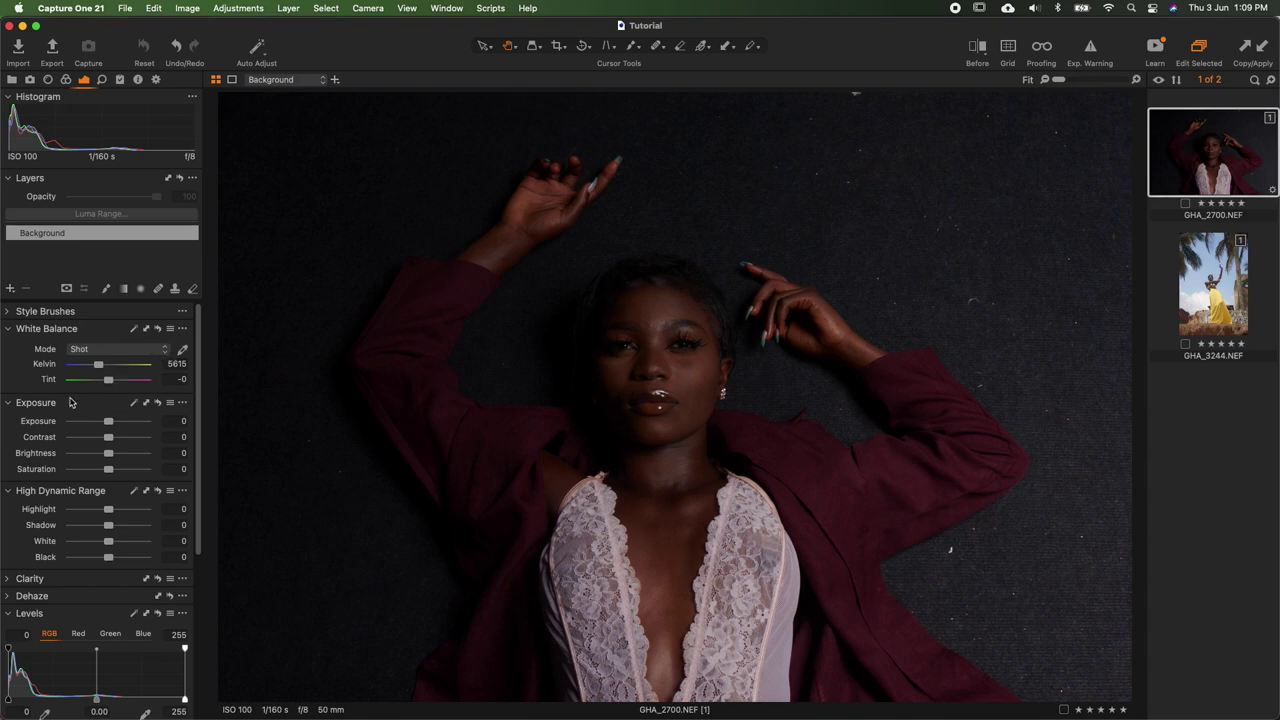
drag(107, 422, 112, 424)
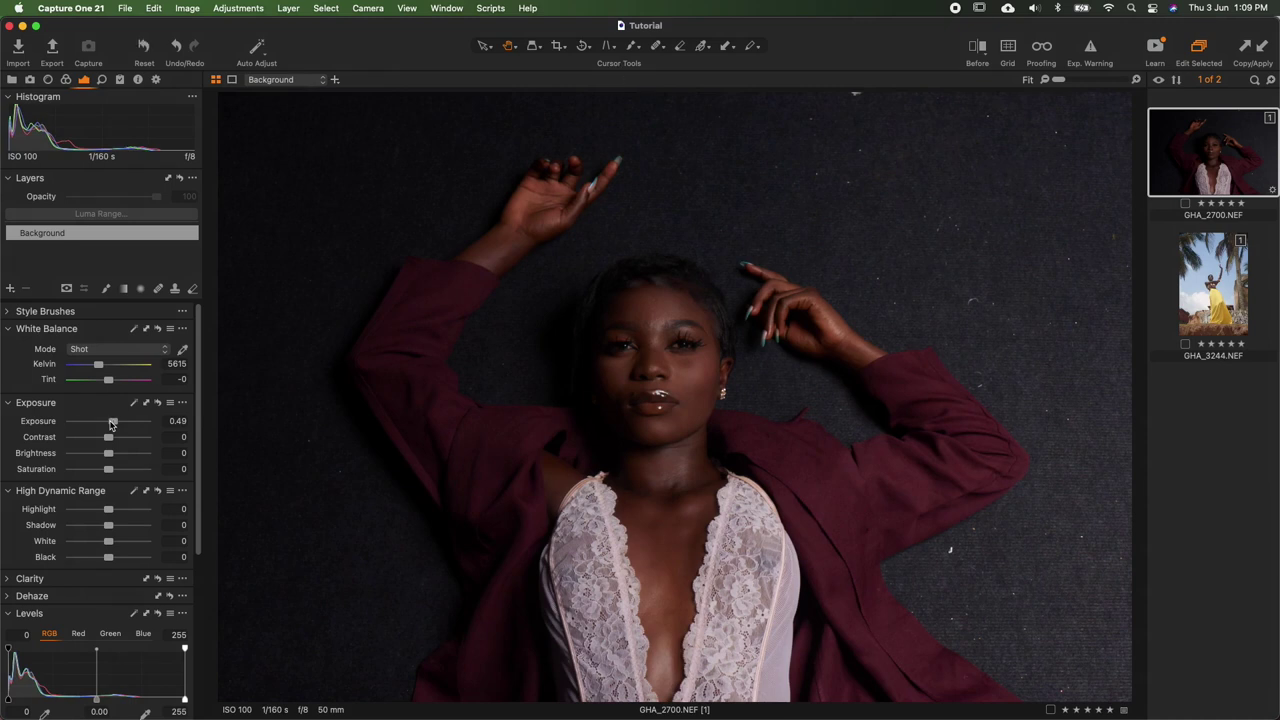
click(172, 437)
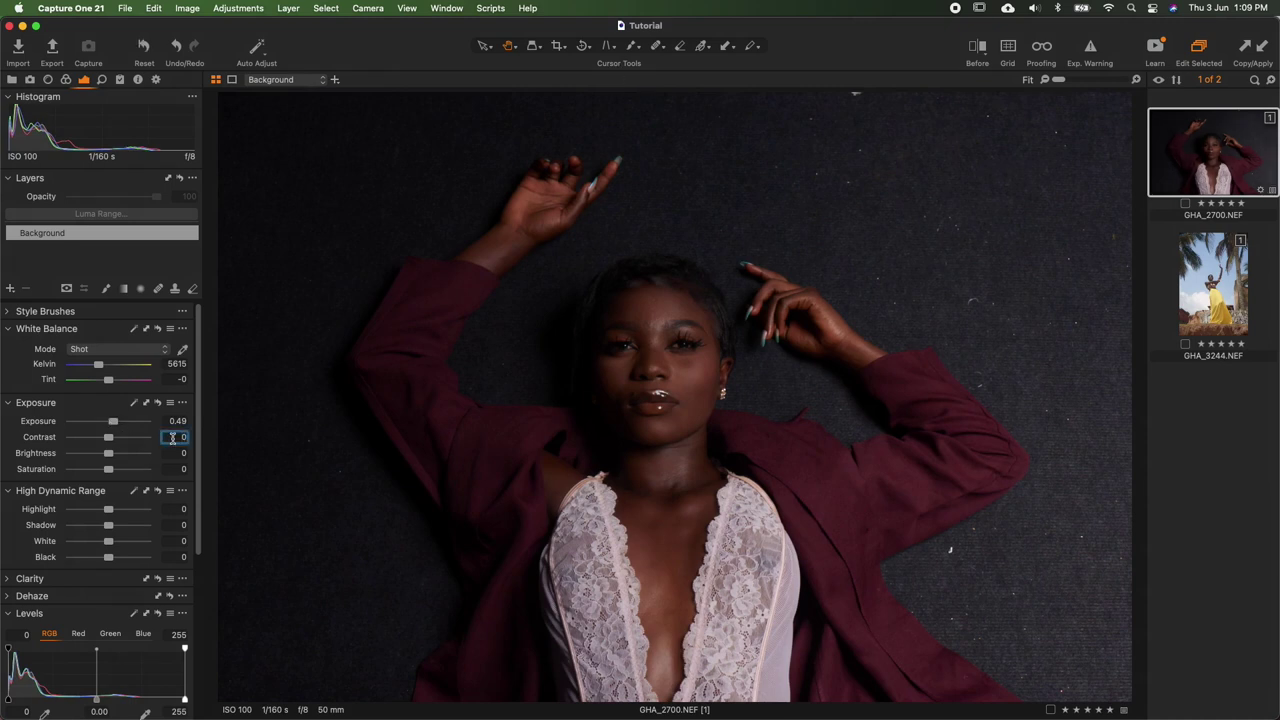
text(10)
key(Return)
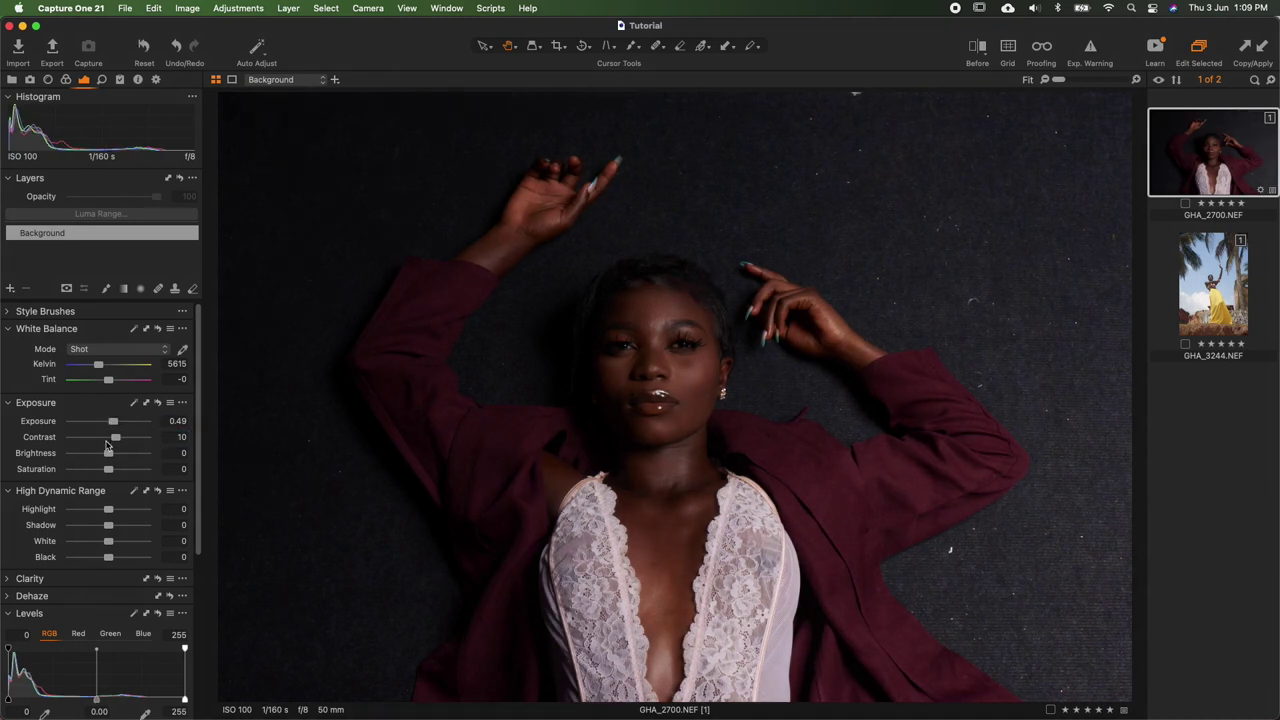
drag(108, 456, 111, 453)
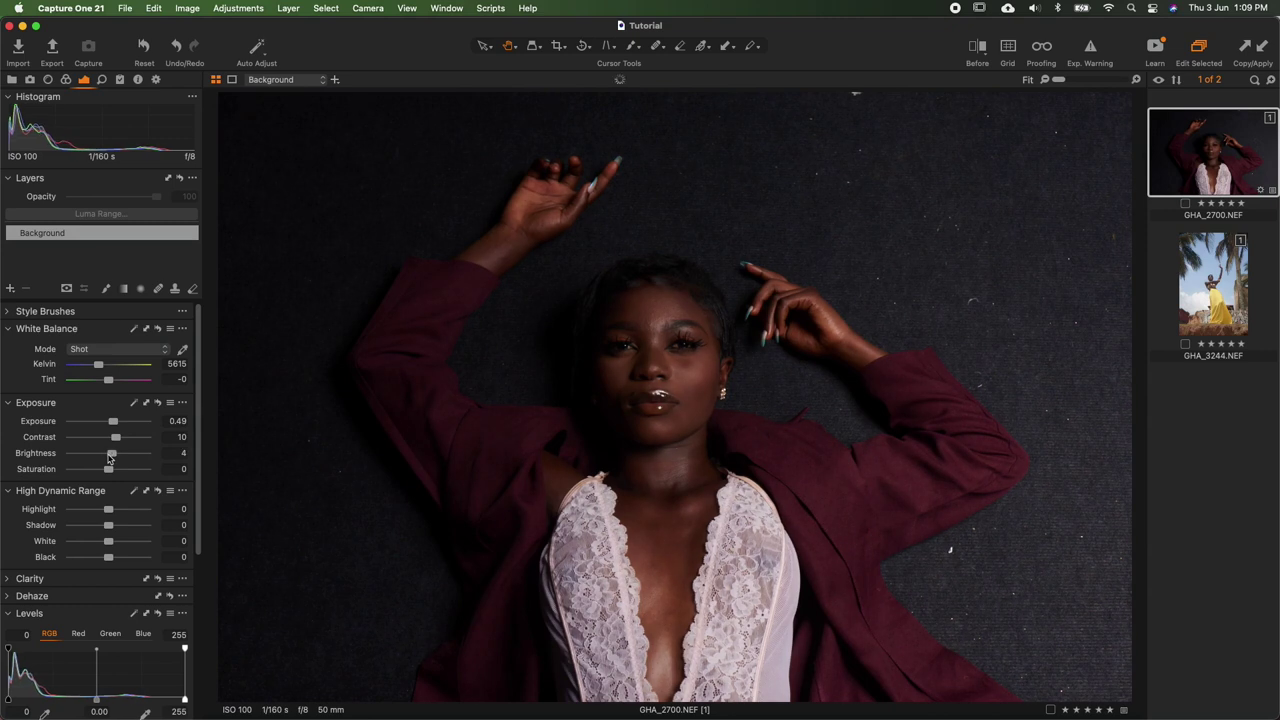
mouse_move(108, 509)
mouse_down()
mouse_move(87, 509)
mouse_move(116, 530)
mouse_up()
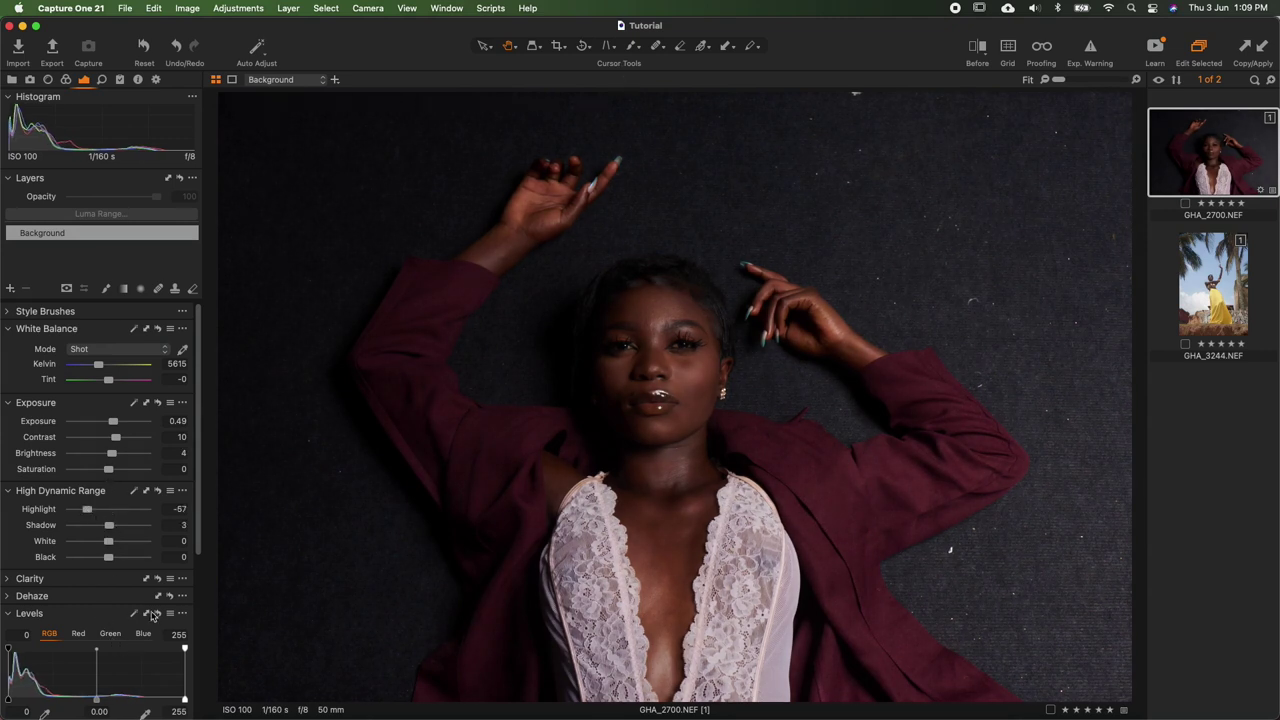
- Auto-adjust the portrait's levels and add two points on the luma curve, one in the highlights and one in the shadows
click(136, 614)
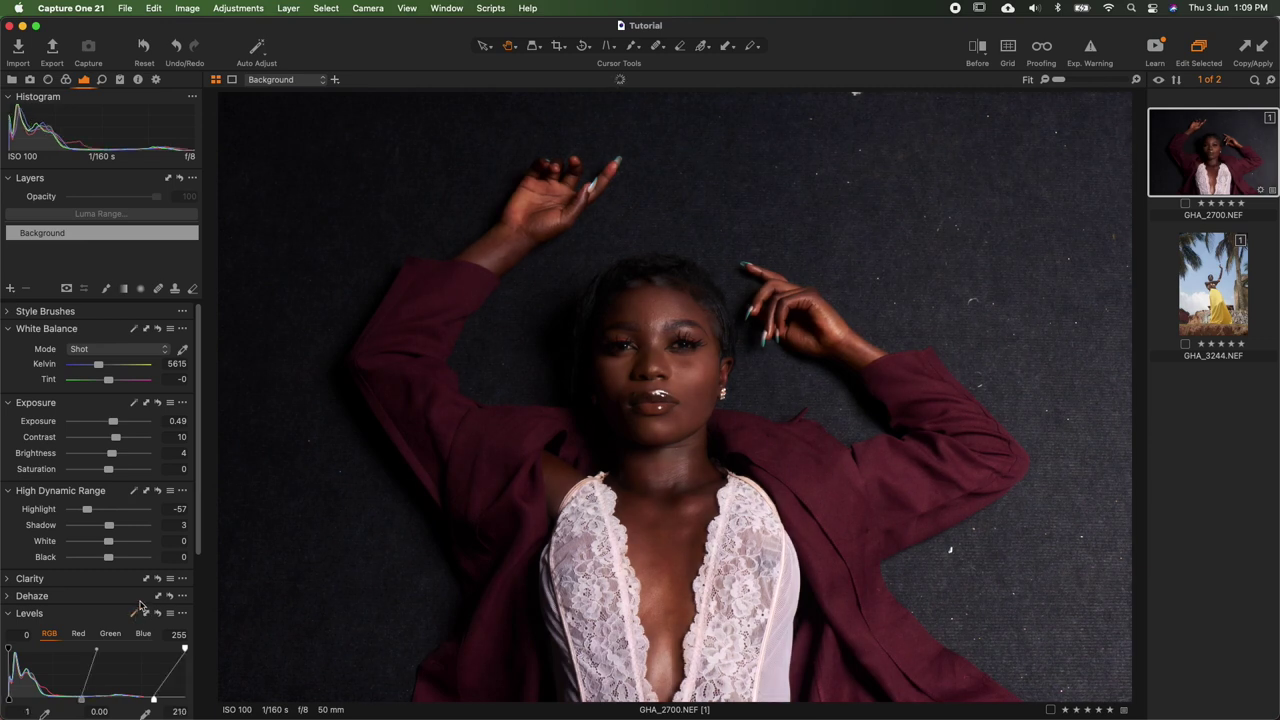
scroll(143, 473, down, 6)
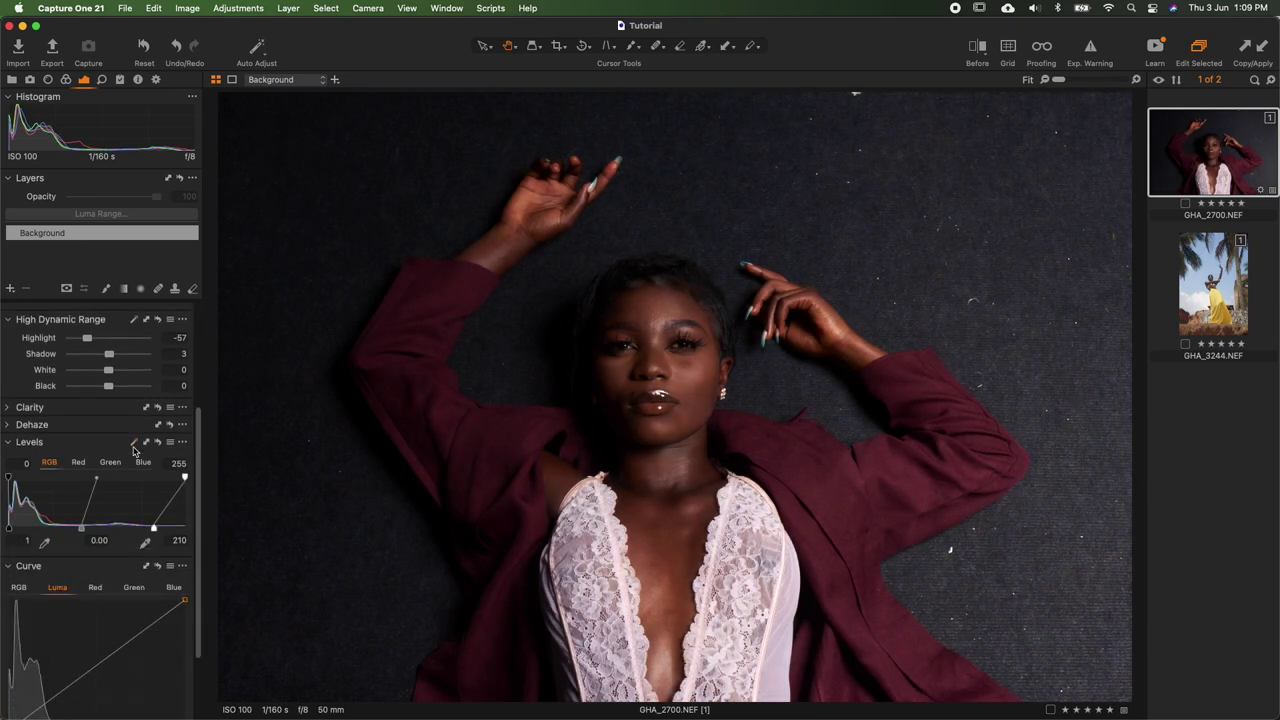
click(140, 565)
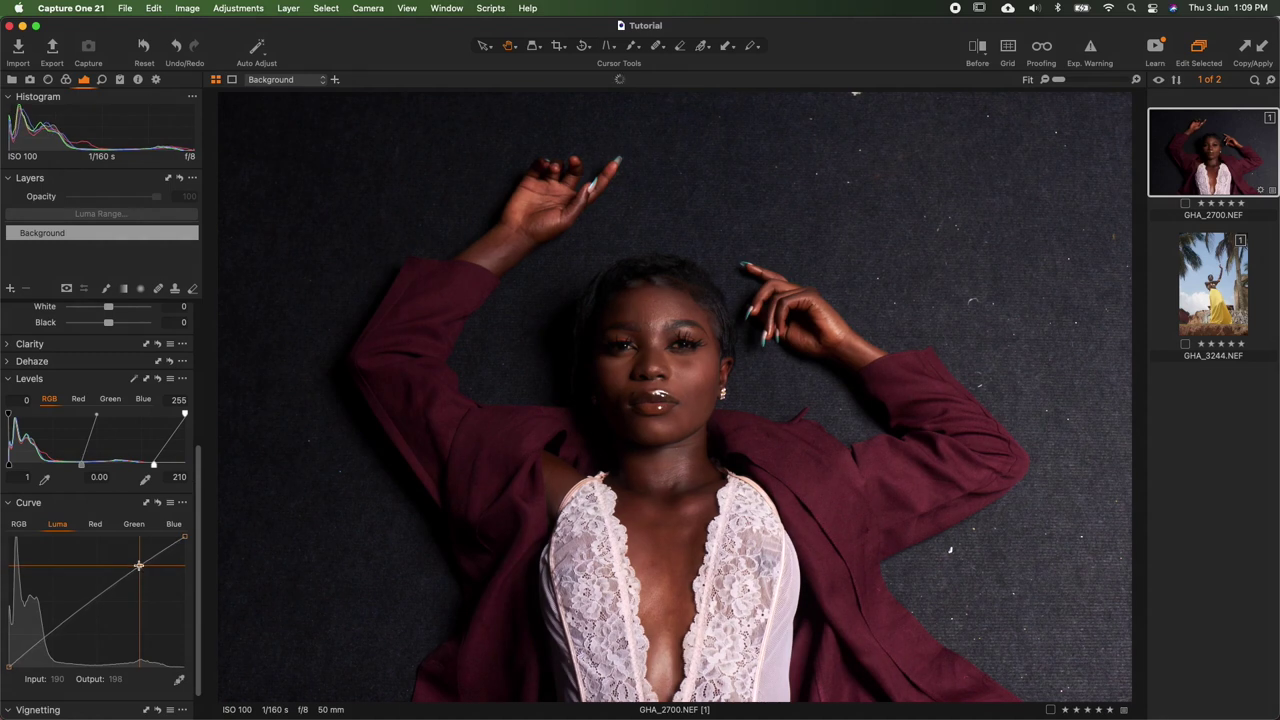
click(50, 633)
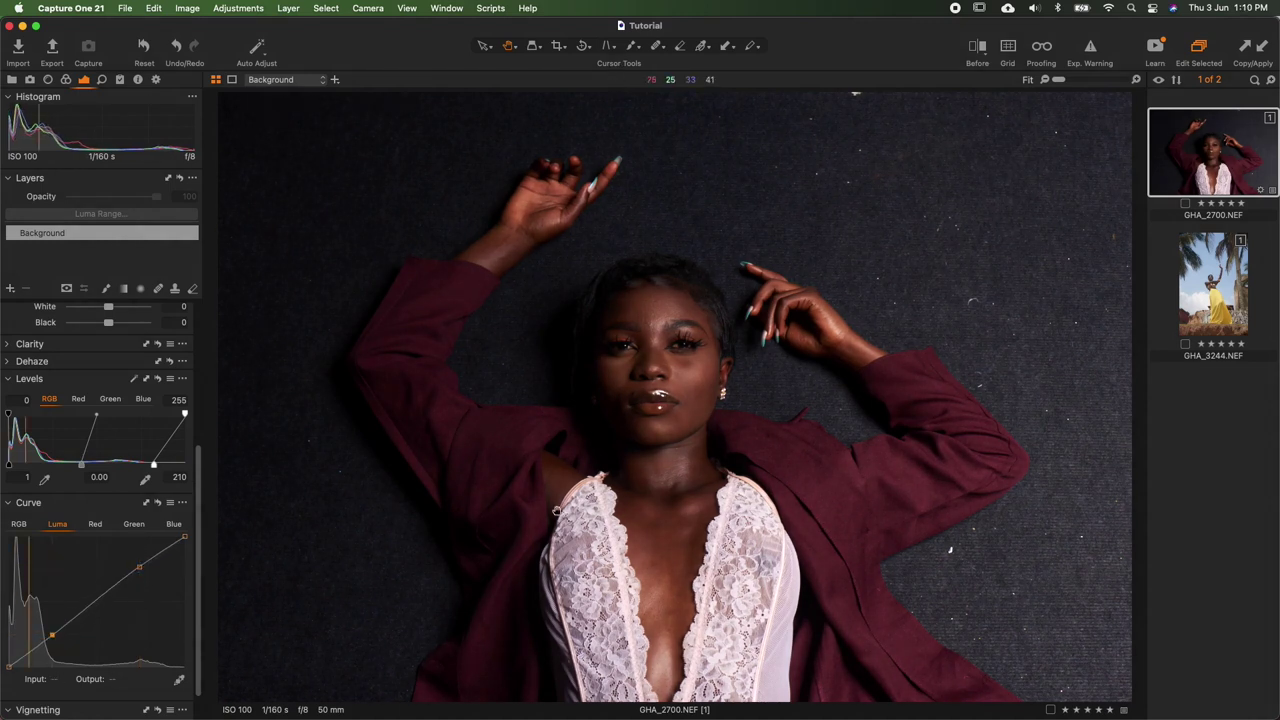
scroll(143, 502, up, 5)
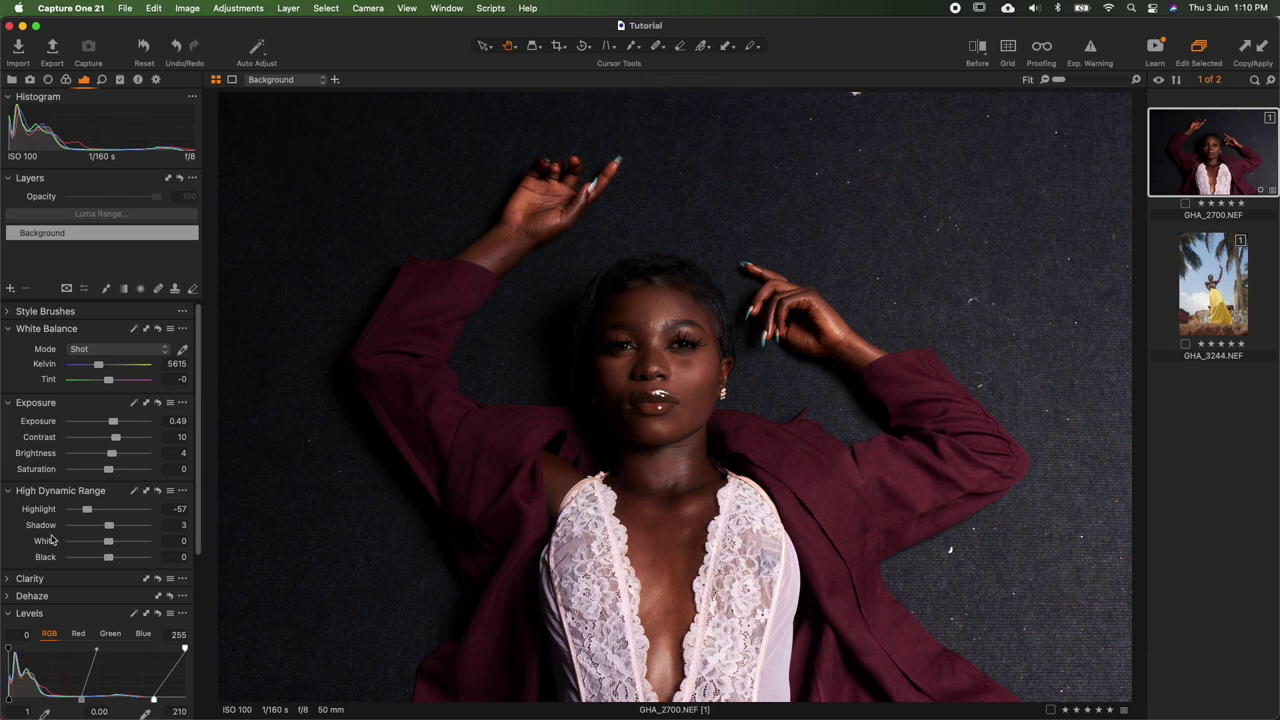
scroll(55, 540, down, 3)
scroll(52, 540, down, 6)
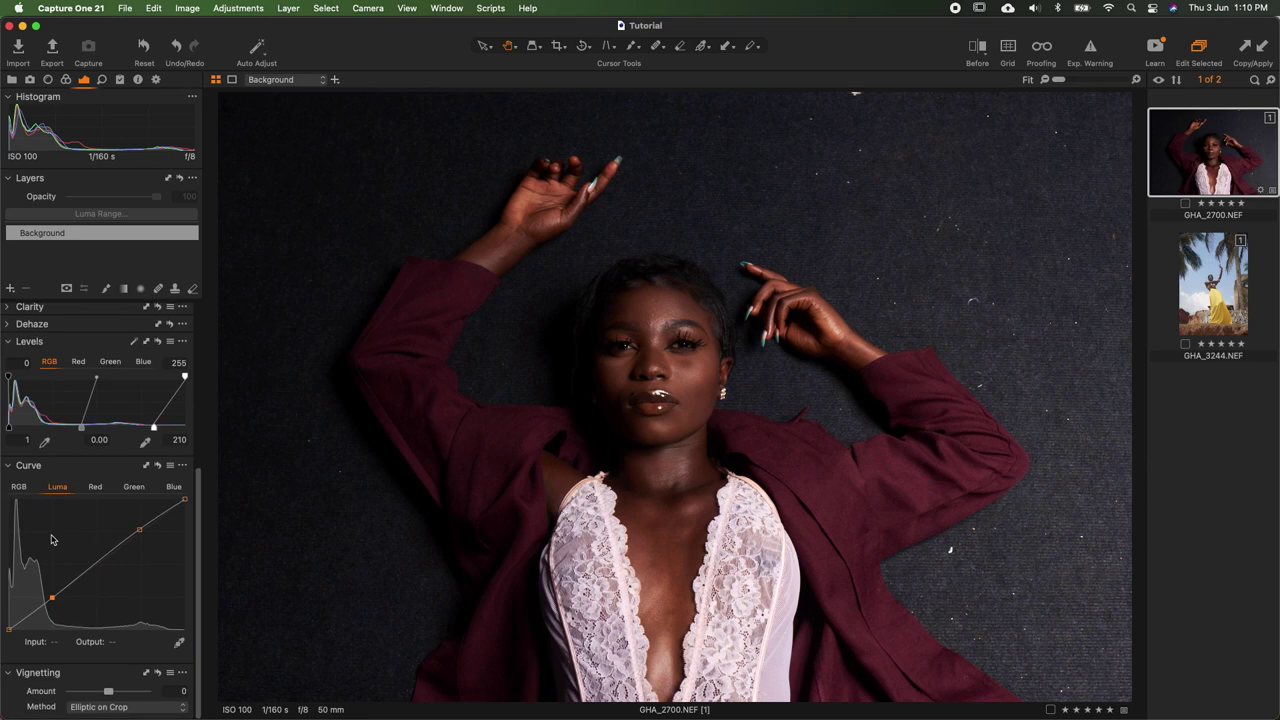
scroll(97, 519, up, 6)
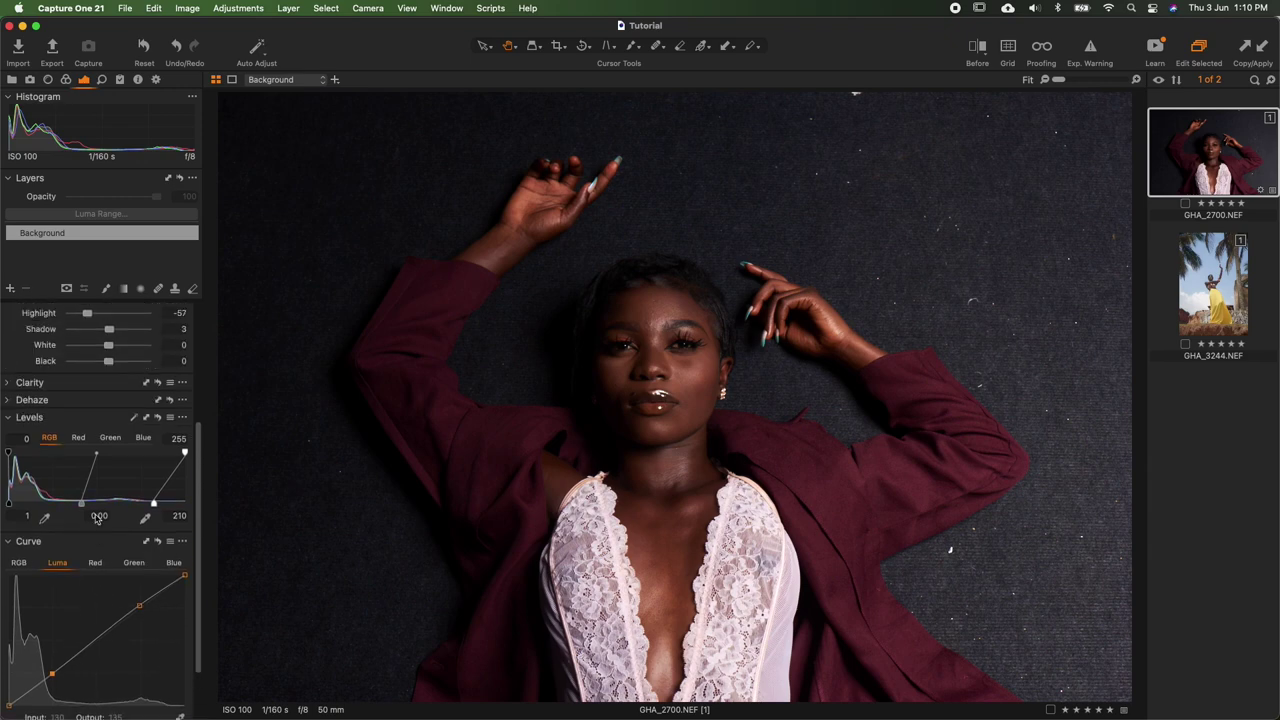
scroll(97, 519, up, 3)
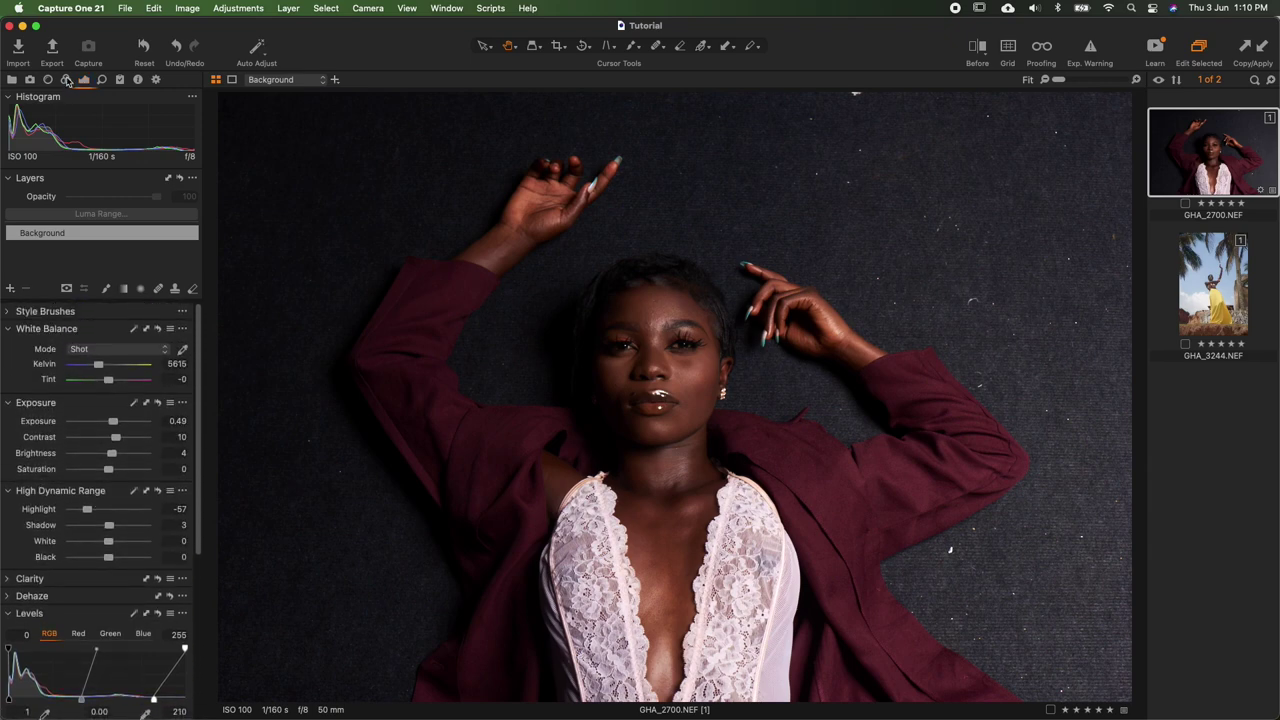
- Detach the Color Balance tool as a floating window, enlarge it and place it clear of the model's face and hands
click(66, 79)
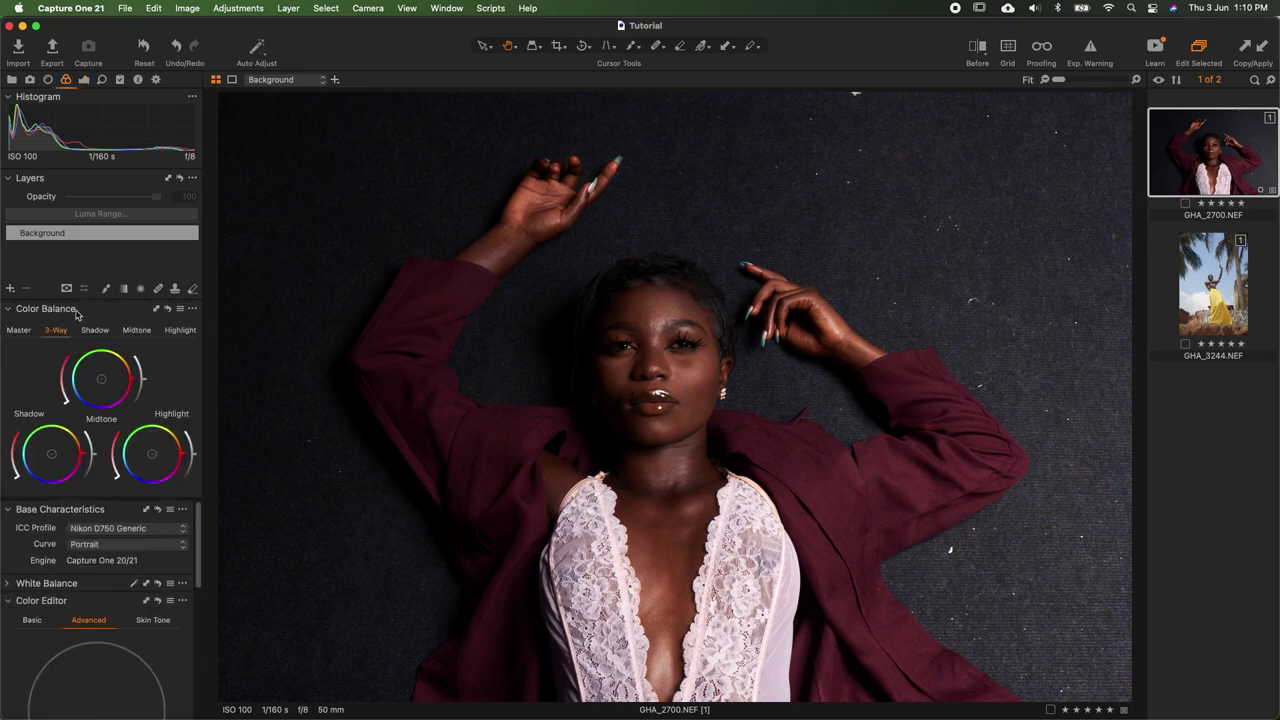
drag(82, 313, 311, 140)
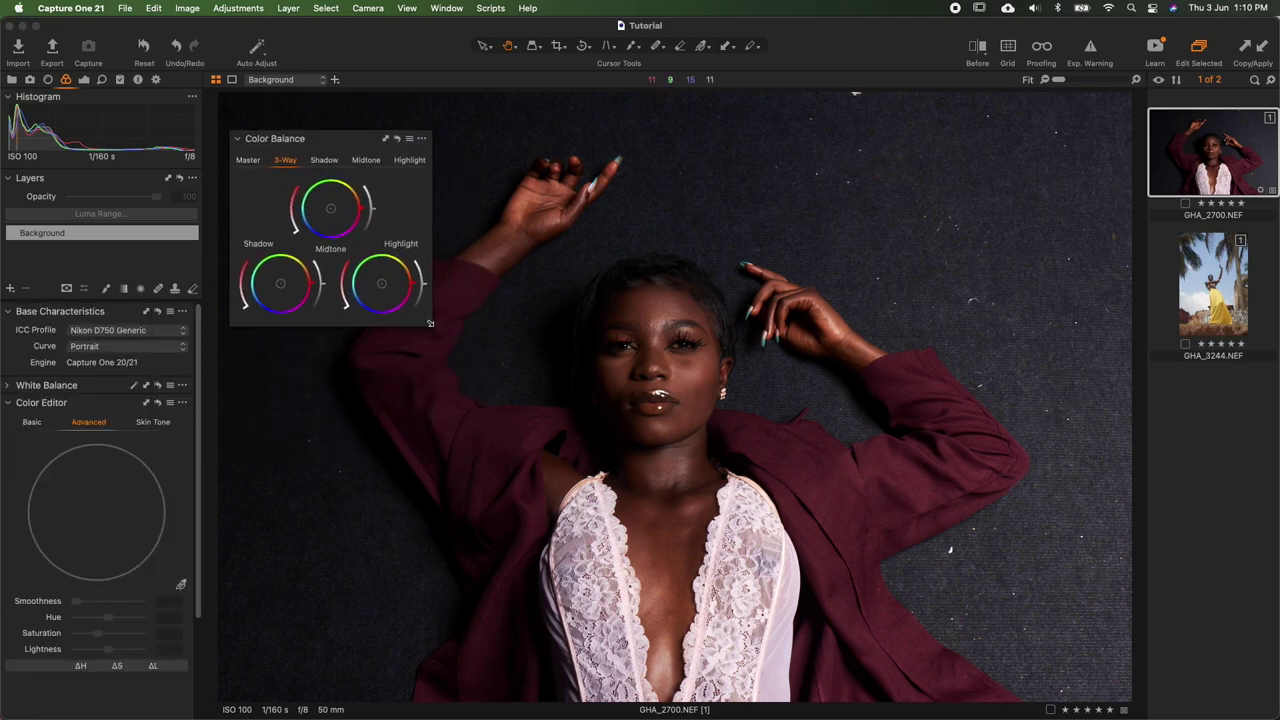
drag(430, 323, 604, 509)
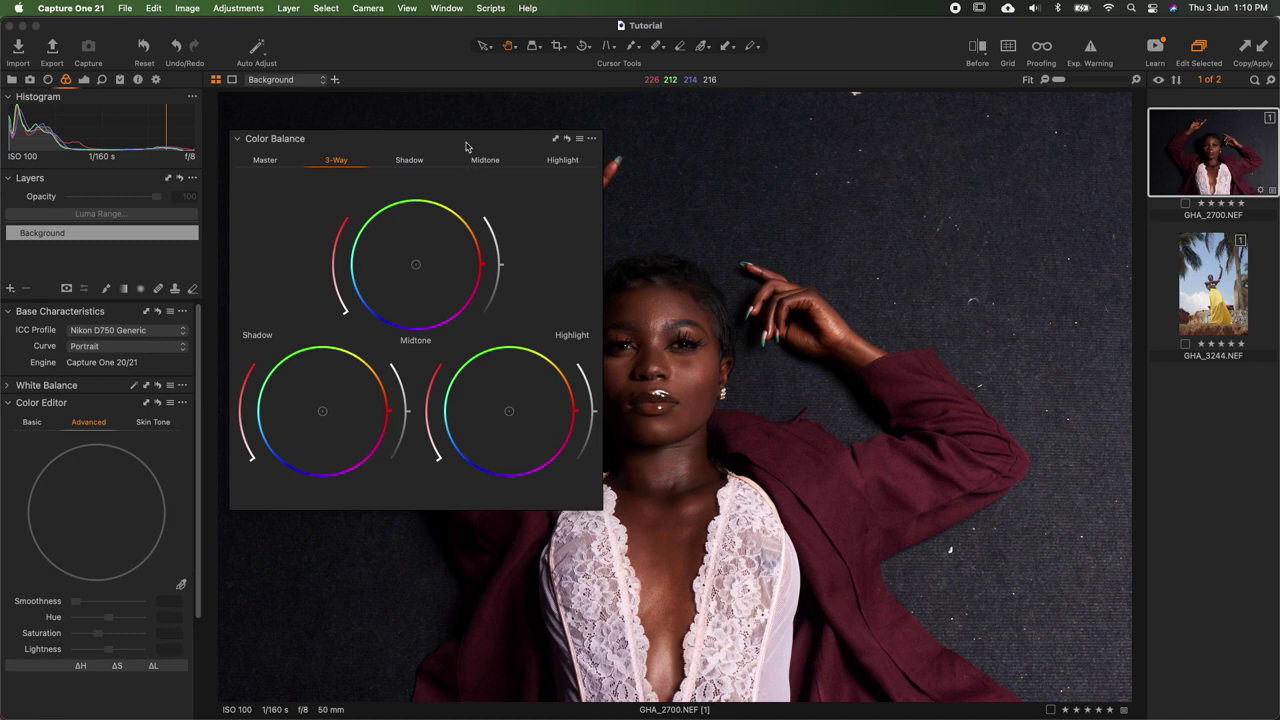
drag(465, 147, 234, 84)
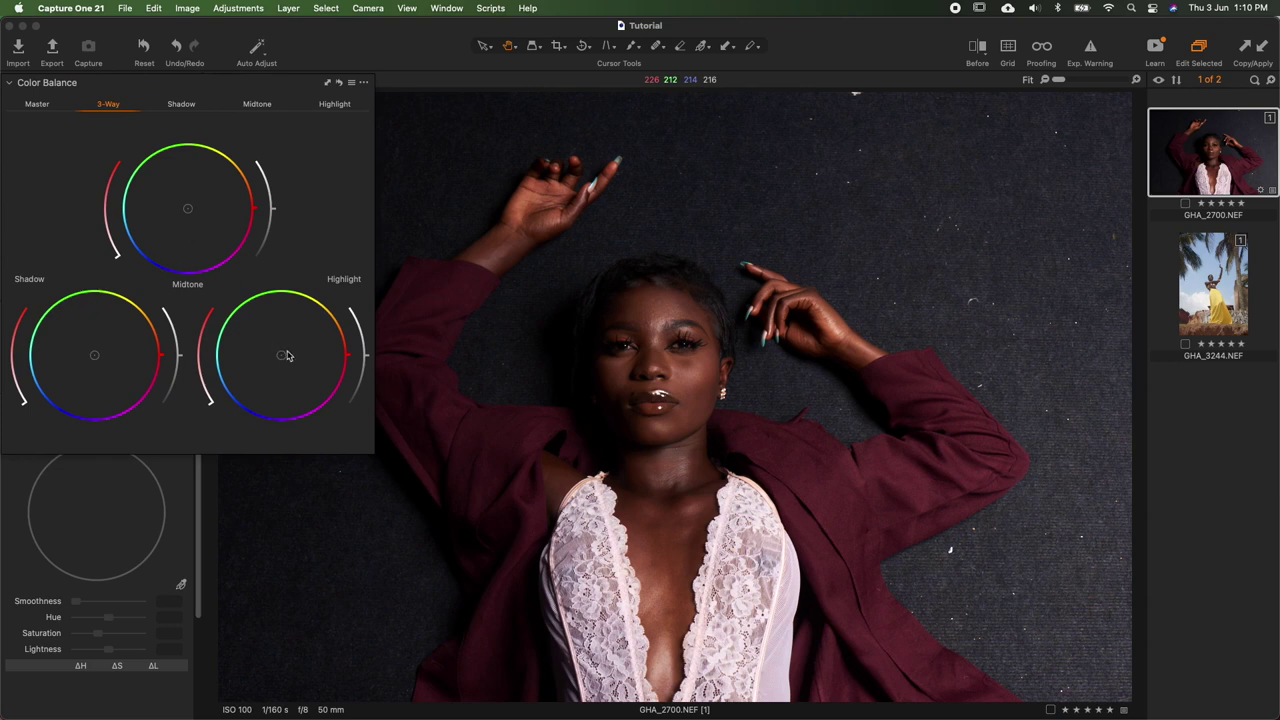
- Look through the Master, 3-Way, Shadow, Midtone and Highlight wheels of the Color Balance tool
click(40, 104)
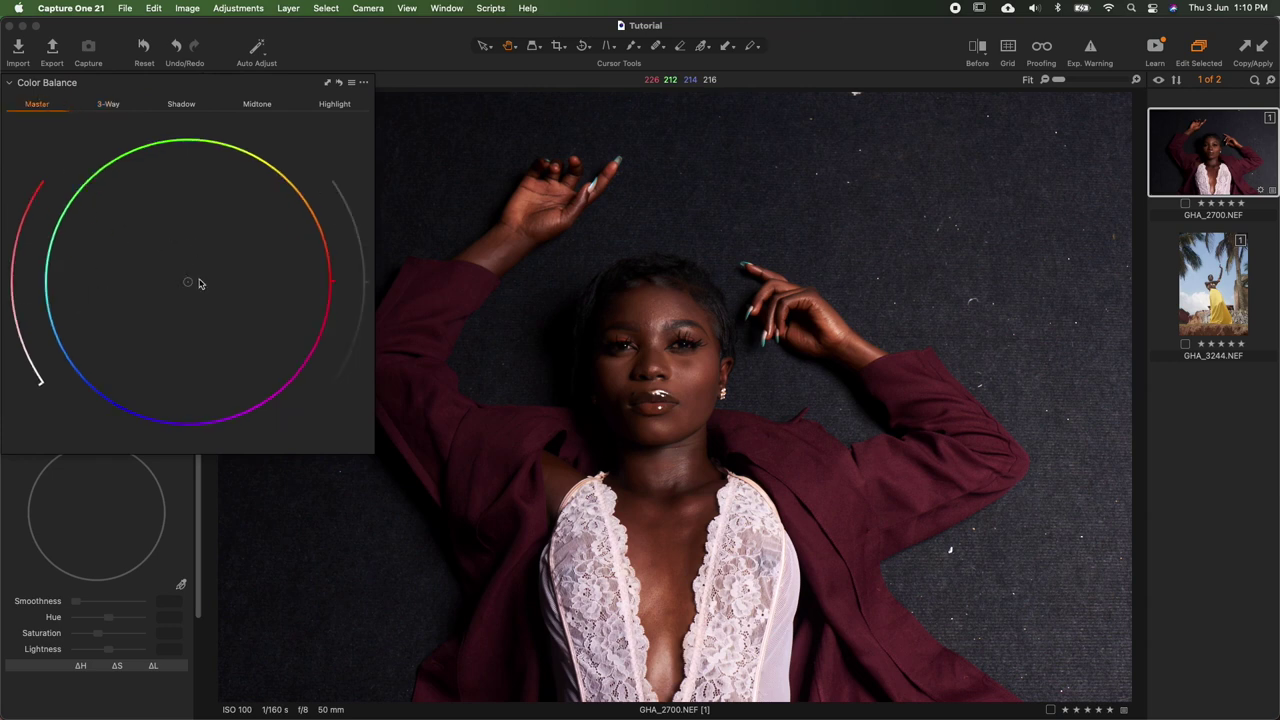
mouse_move(189, 277)
mouse_down()
mouse_move(106, 289)
mouse_move(150, 221)
mouse_move(297, 264)
mouse_move(177, 348)
mouse_move(146, 232)
mouse_move(240, 310)
mouse_move(105, 257)
mouse_move(224, 305)
mouse_move(184, 285)
mouse_up()
click(114, 107)
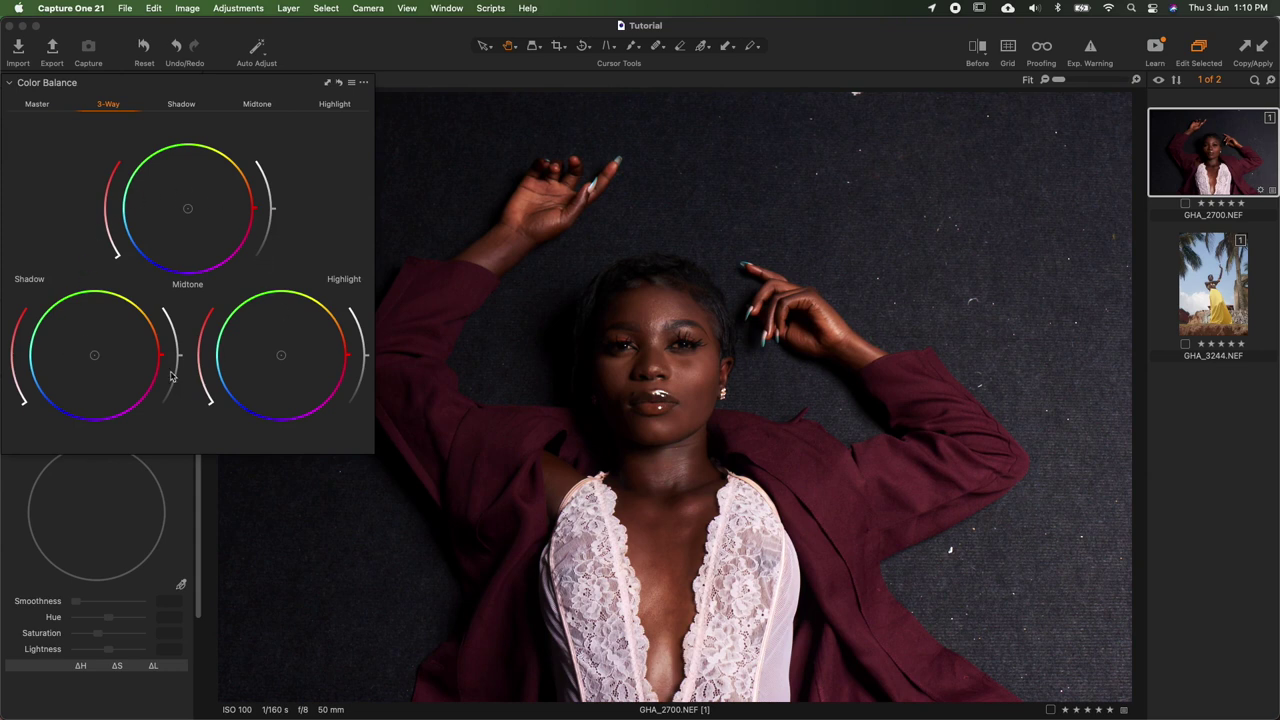
click(186, 106)
click(257, 104)
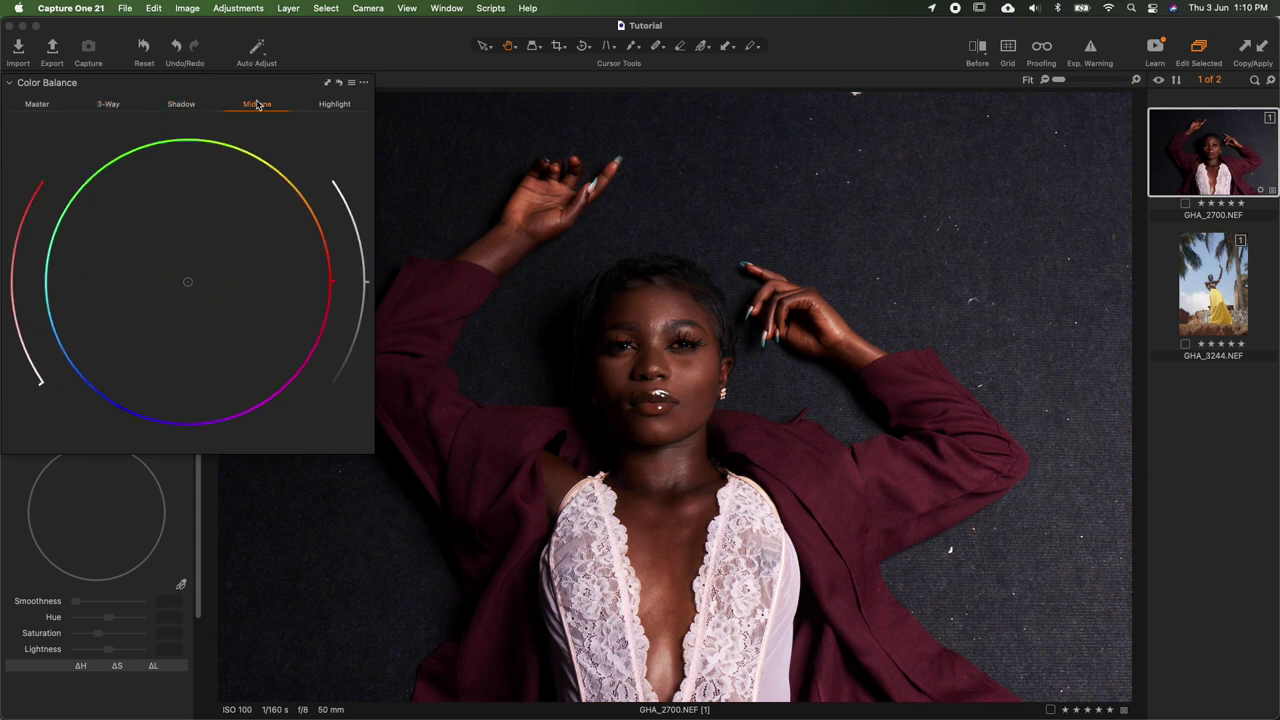
click(329, 107)
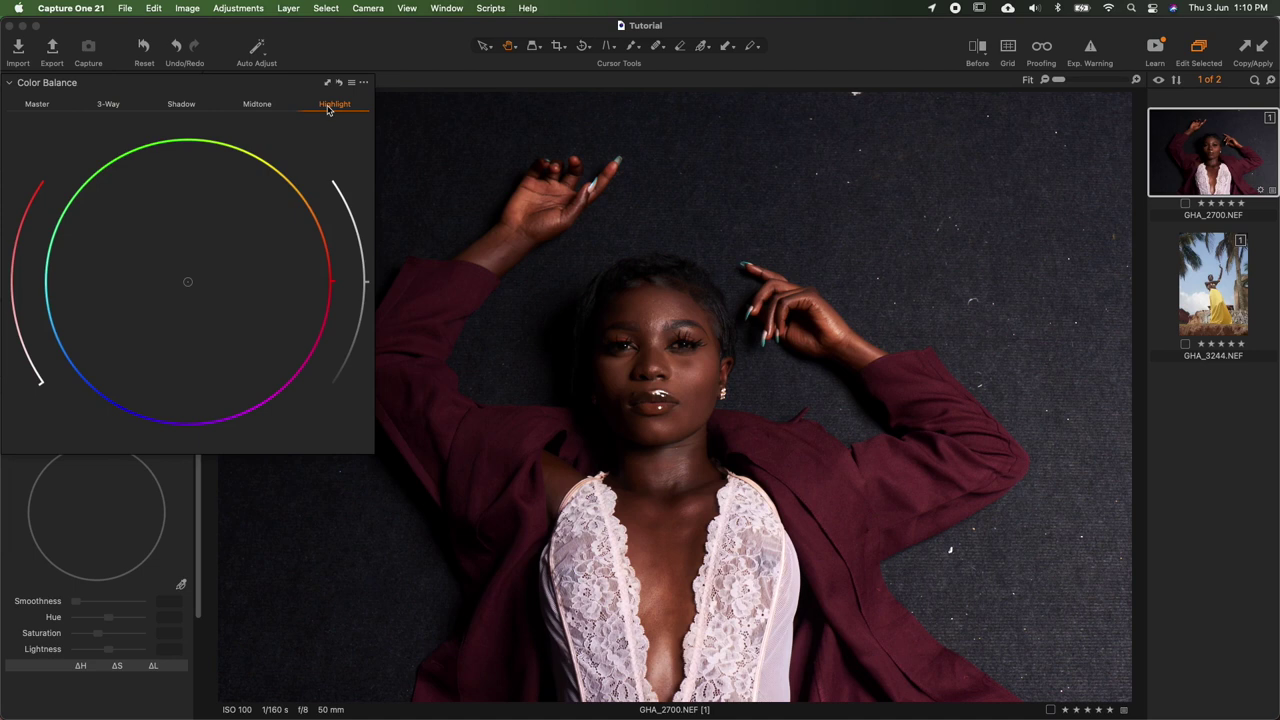
click(175, 106)
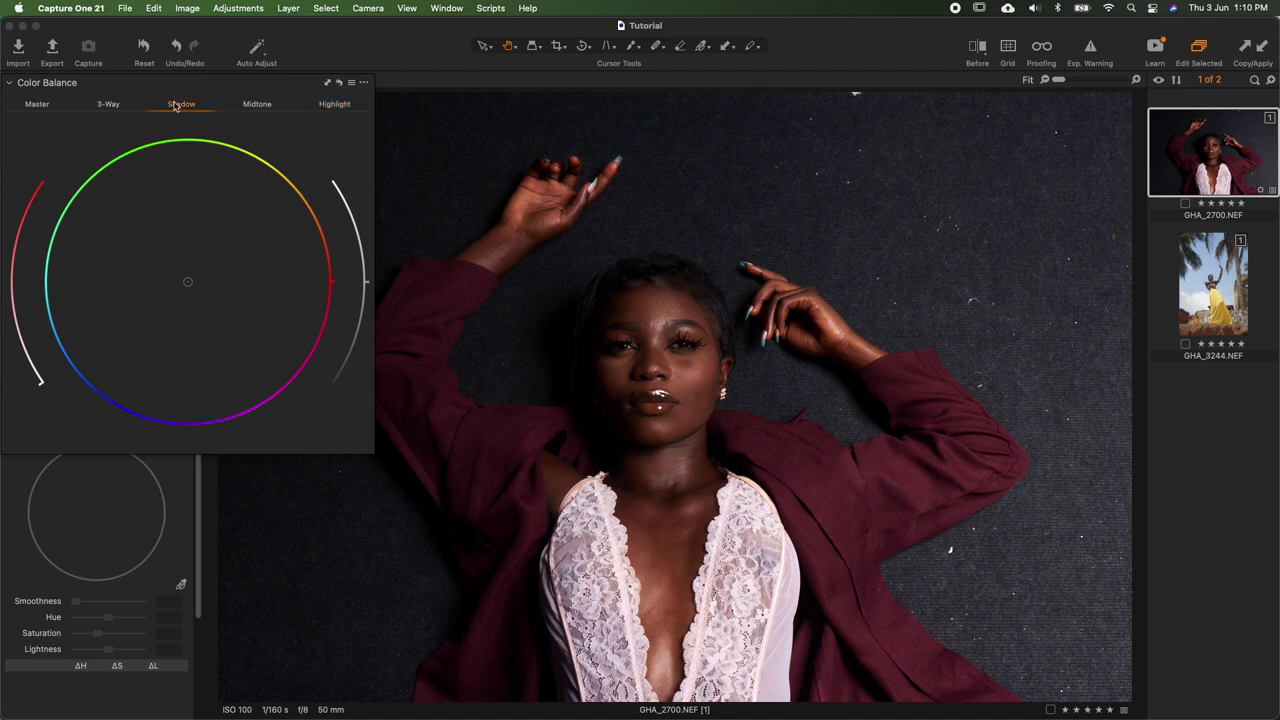
- Shift the portrait's shadows to teal with the 3-Way shadow wheel, and strengthen the teal on the larger Shadow wheel
click(110, 106)
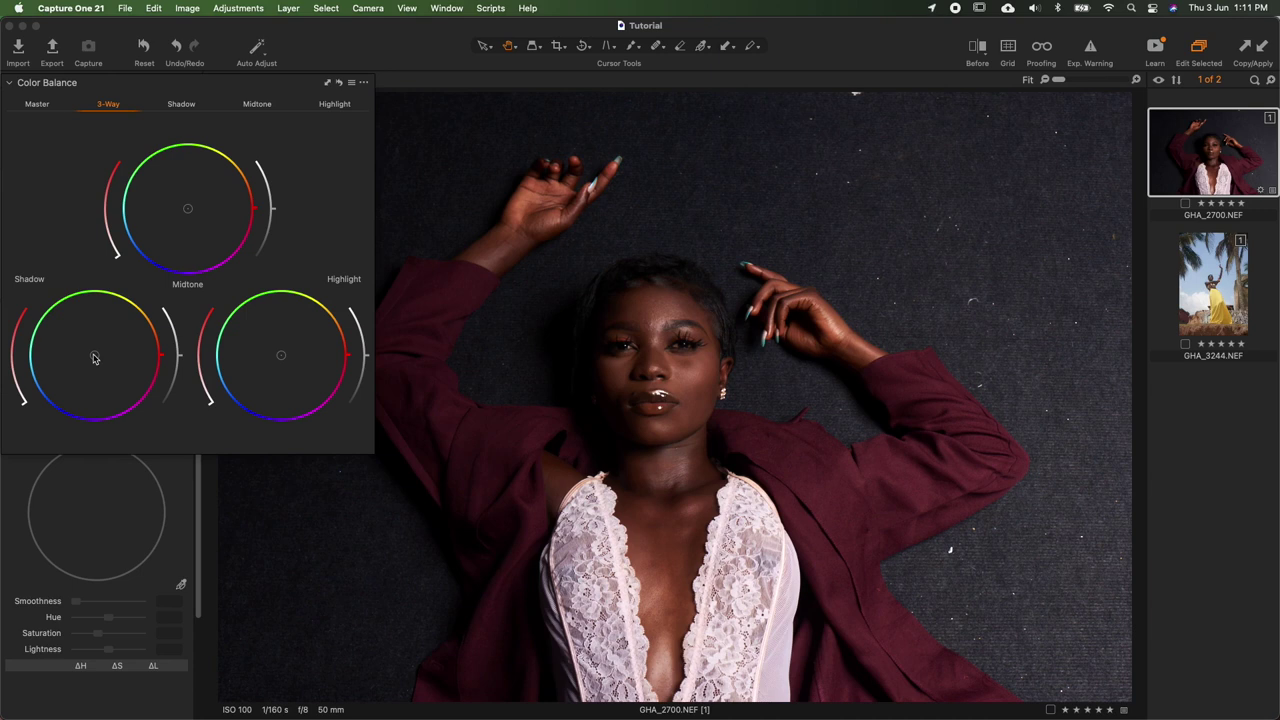
drag(94, 358, 64, 357)
click(182, 104)
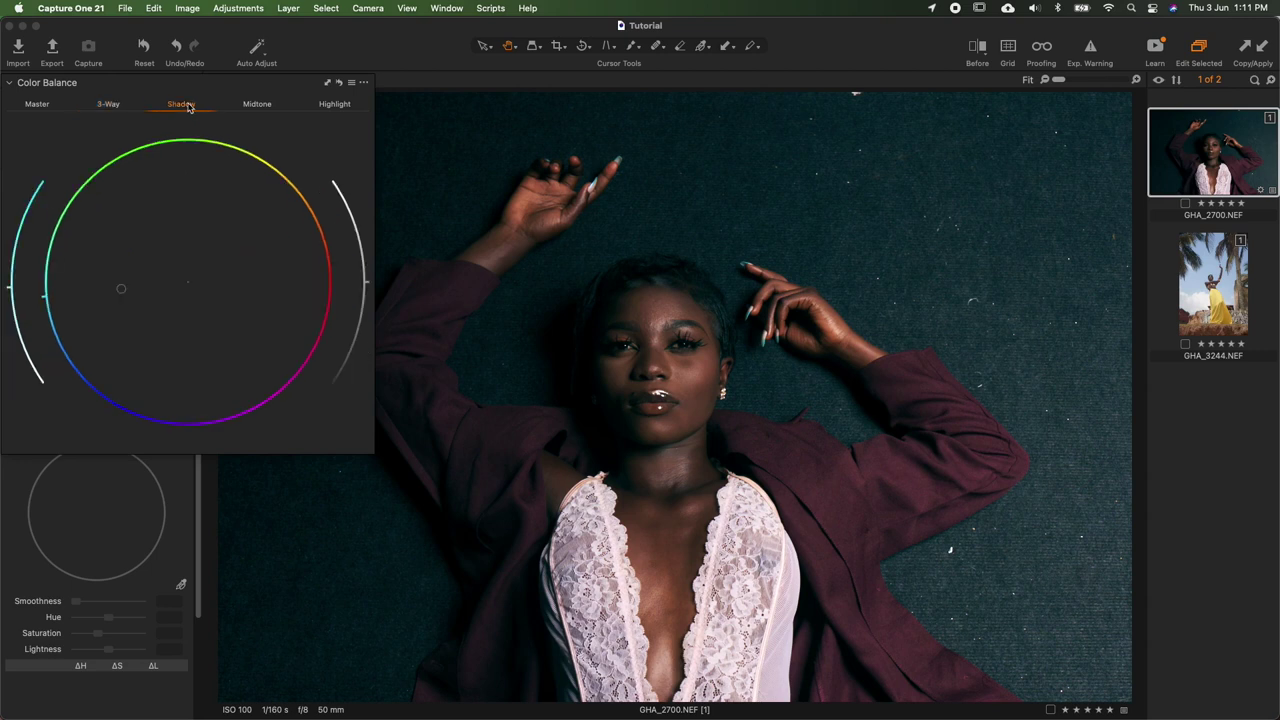
drag(124, 292, 113, 292)
drag(108, 296, 102, 288)
- Try lighter shadows and return their lightness to neutral, then fine-tune the saturation of the teal shadow tint, undoing its accidental reset
drag(366, 285, 361, 234)
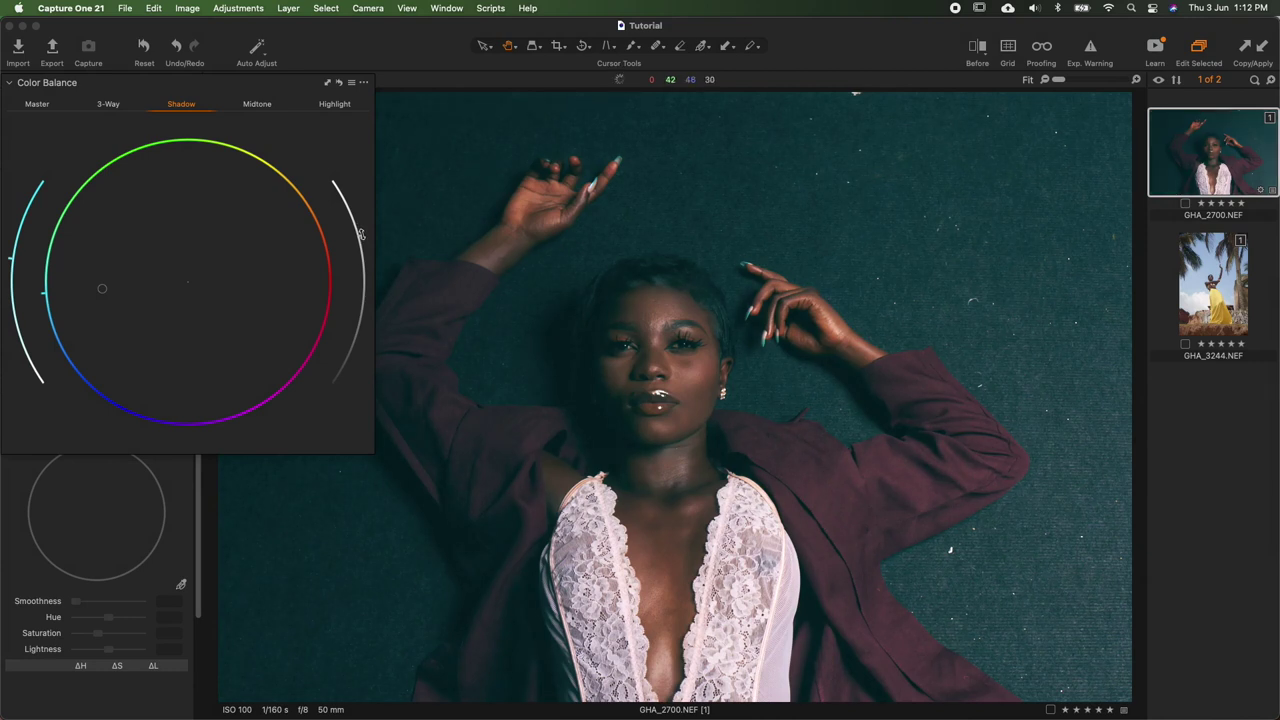
drag(362, 234, 371, 289)
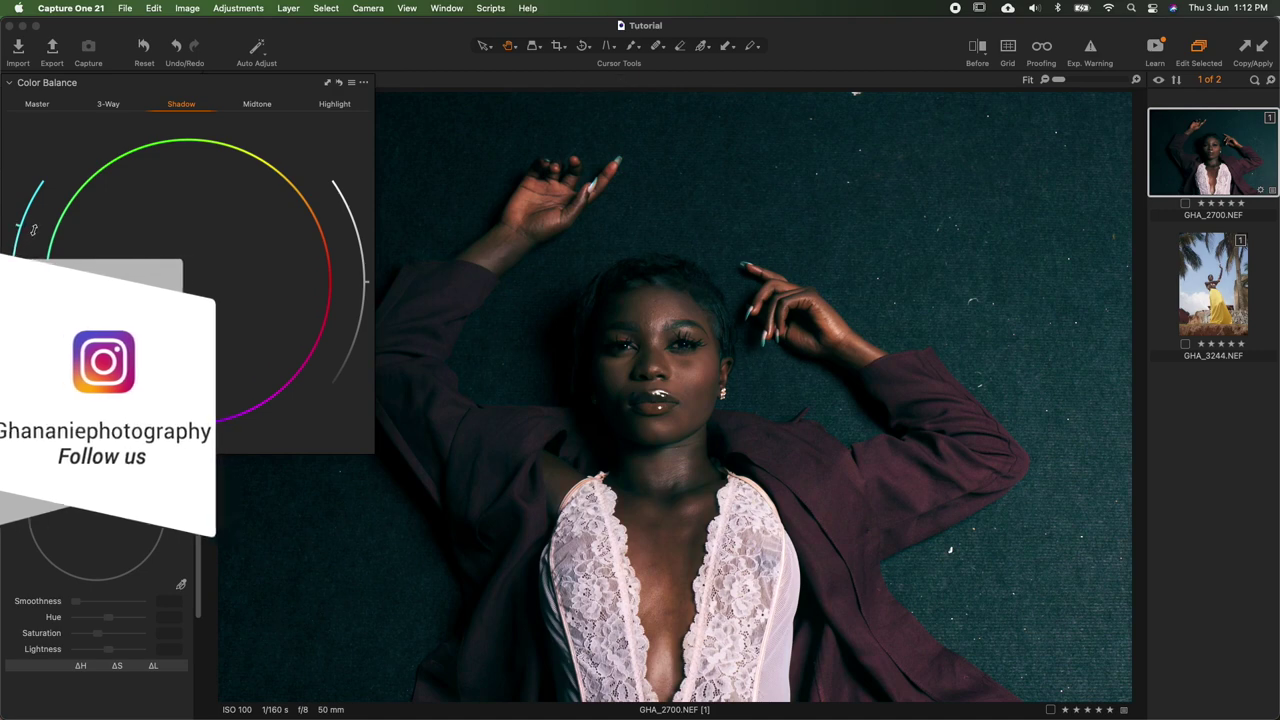
drag(20, 331, 29, 246)
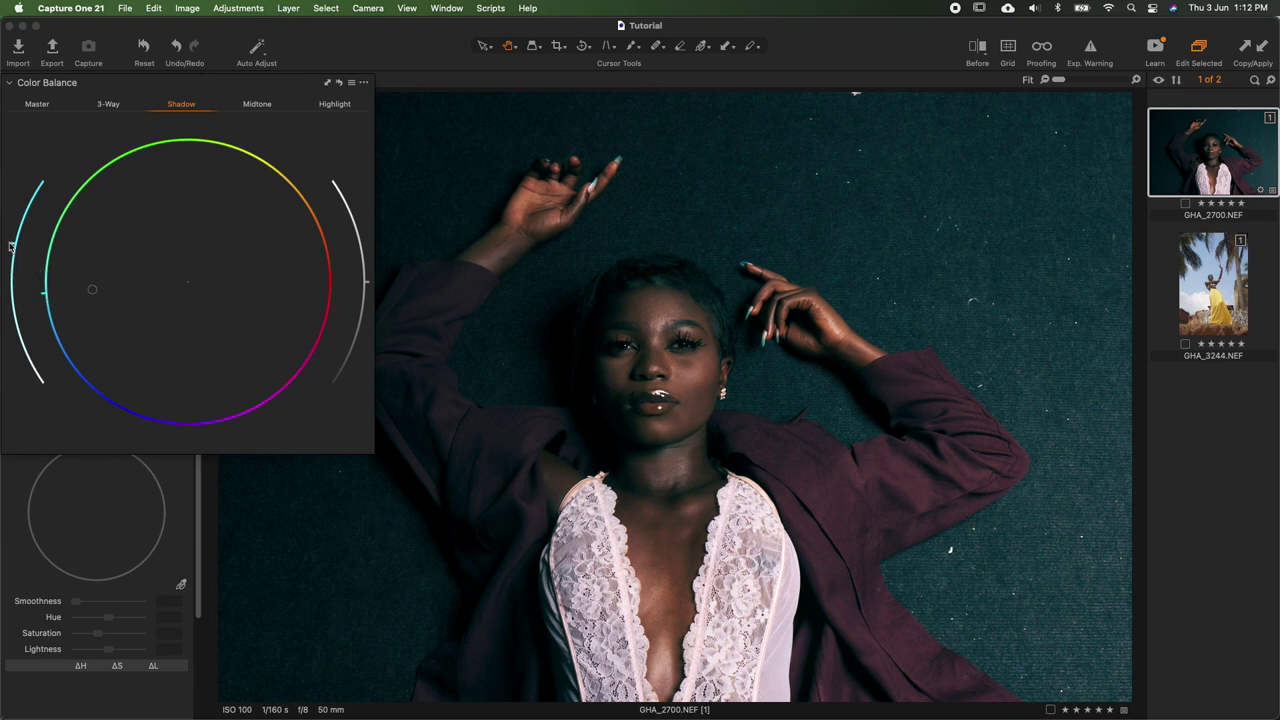
mouse_move(12, 247)
mouse_down()
mouse_move(31, 197)
mouse_move(27, 357)
mouse_move(57, 408)
mouse_move(18, 275)
mouse_move(46, 184)
mouse_move(33, 370)
mouse_move(21, 259)
mouse_move(35, 207)
mouse_move(30, 320)
mouse_move(28, 238)
mouse_up()
drag(16, 236, 16, 242)
double_click(16, 242)
key(super+z)
- Tint the portrait's highlights orange on the Highlight wheel and darken the highlights slightly
click(332, 105)
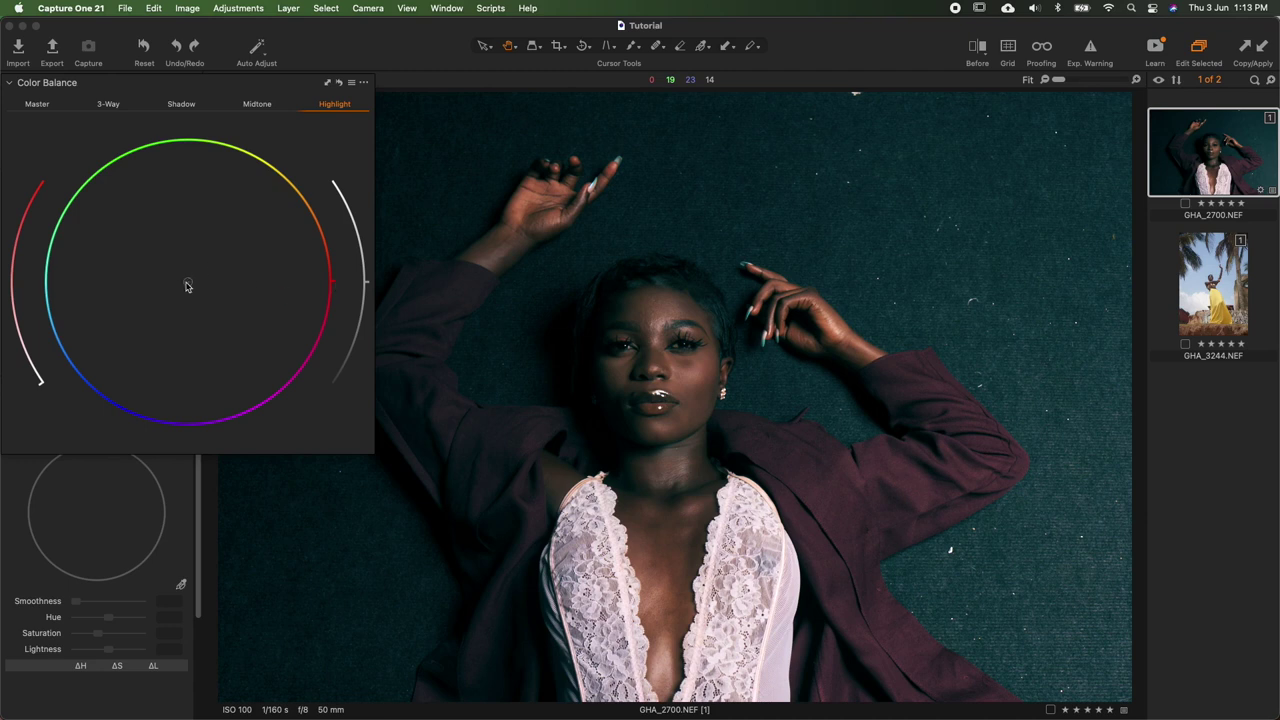
mouse_move(187, 281)
mouse_down()
mouse_move(237, 271)
mouse_move(231, 257)
mouse_move(270, 232)
mouse_move(273, 309)
mouse_move(231, 263)
mouse_move(248, 265)
mouse_up()
mouse_move(367, 286)
mouse_down()
mouse_move(337, 202)
mouse_move(362, 398)
mouse_move(367, 300)
mouse_up()
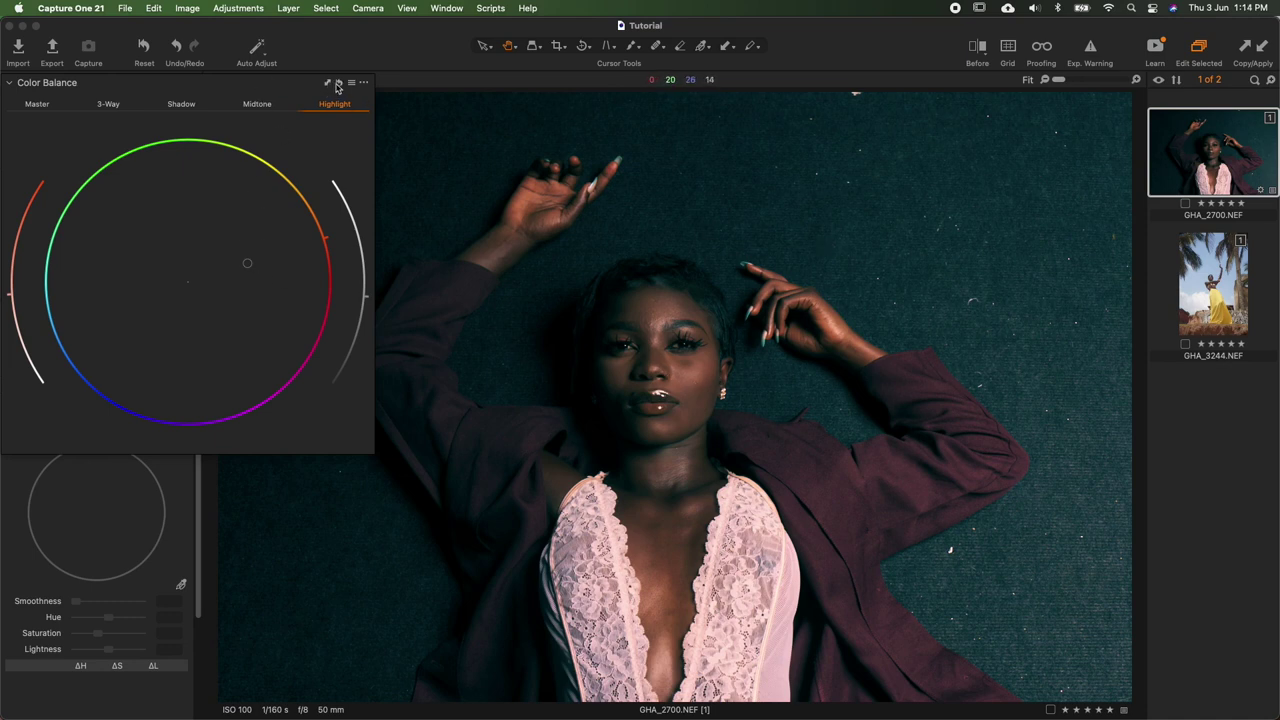
- Compare the portrait with and without the Color Balance grade by temporarily resetting the tool
click(339, 85)
click(339, 85)
click(339, 85)
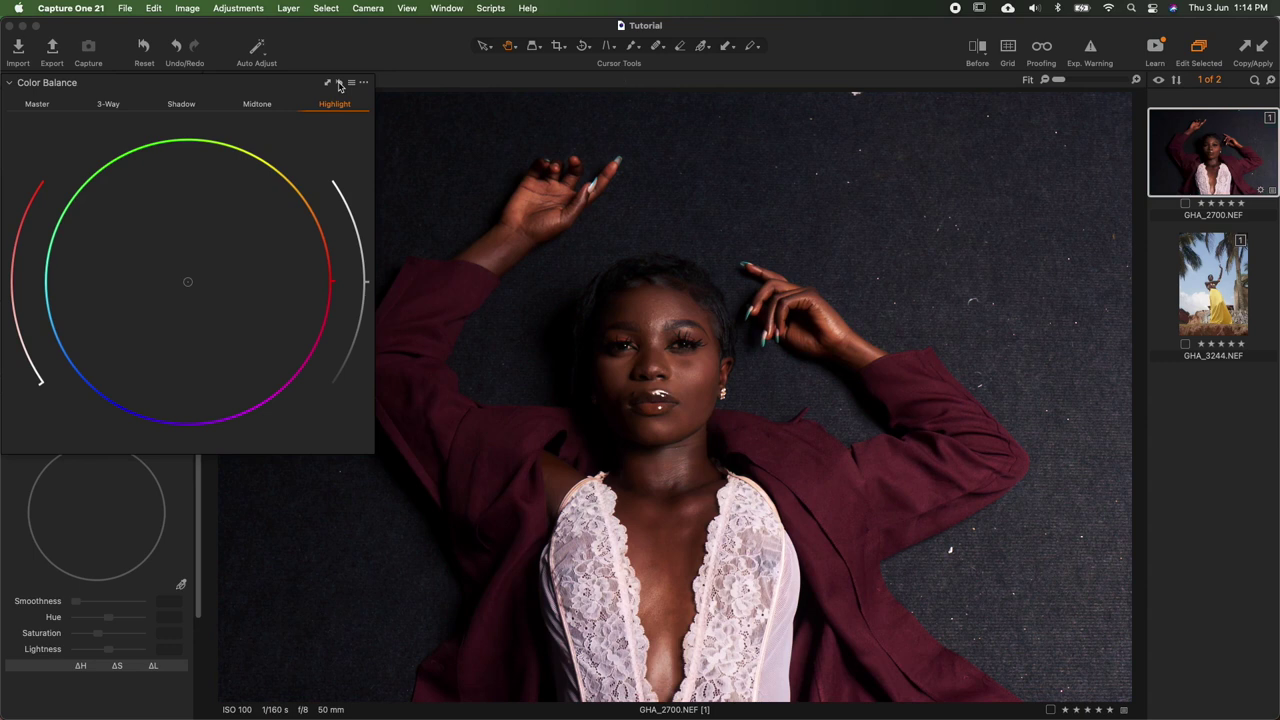
click(339, 85)
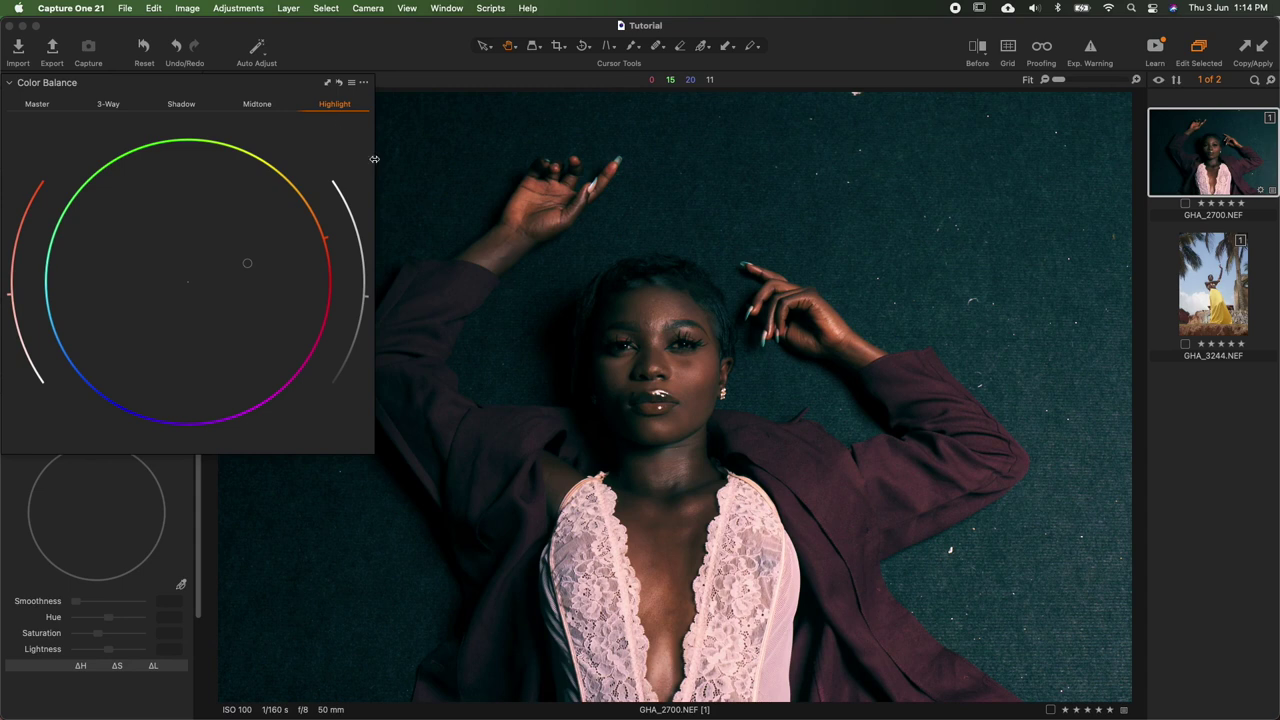
- Shrink the floating Color Balance window and try a slight teal shift of the whole image on the Master wheel
drag(374, 159, 257, 347)
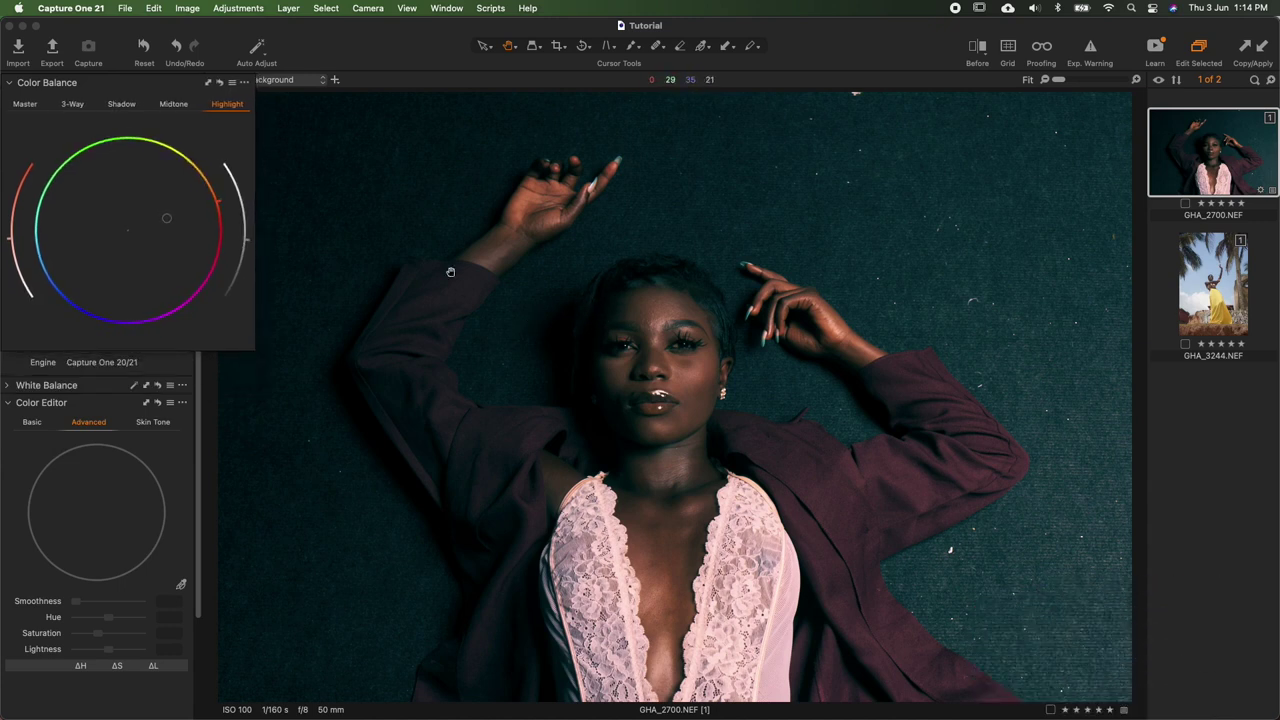
click(26, 105)
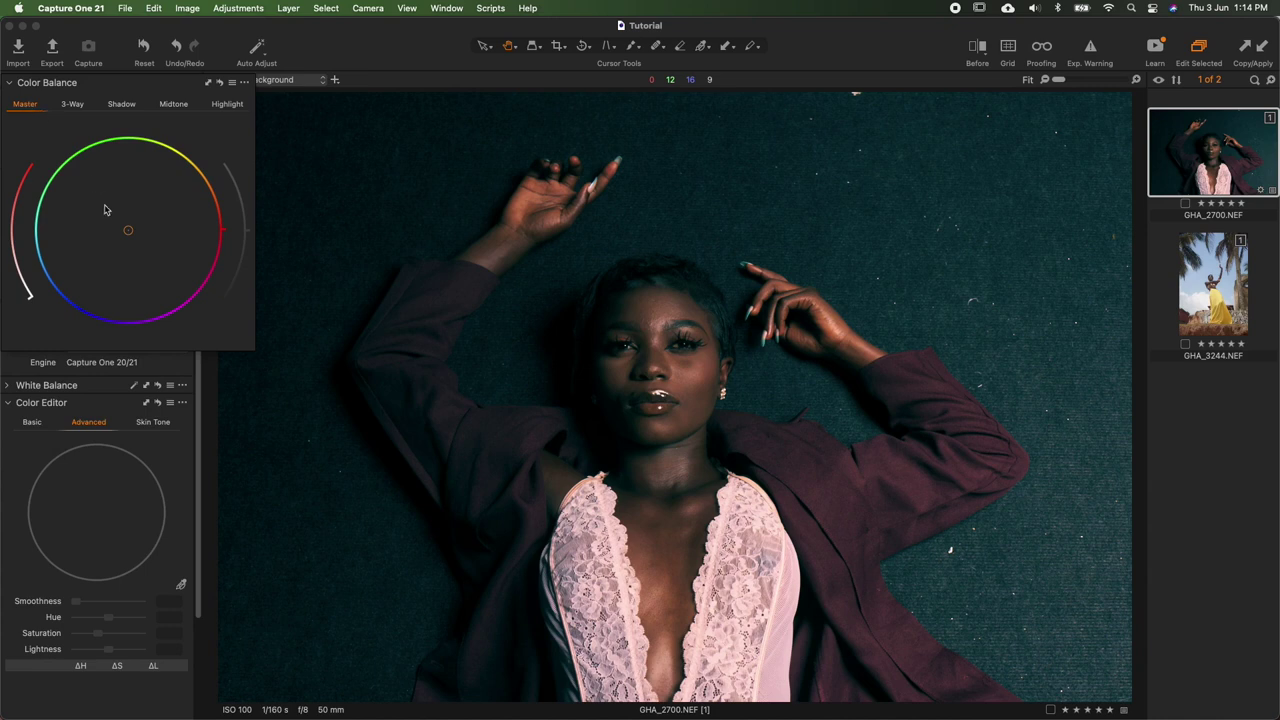
click(126, 231)
mouse_move(126, 231)
mouse_down()
mouse_move(171, 213)
mouse_move(90, 235)
mouse_move(114, 232)
mouse_up()
- Tint the midtones slightly orange on the Midtone wheel and compare the grade with the temporarily reset version
click(174, 106)
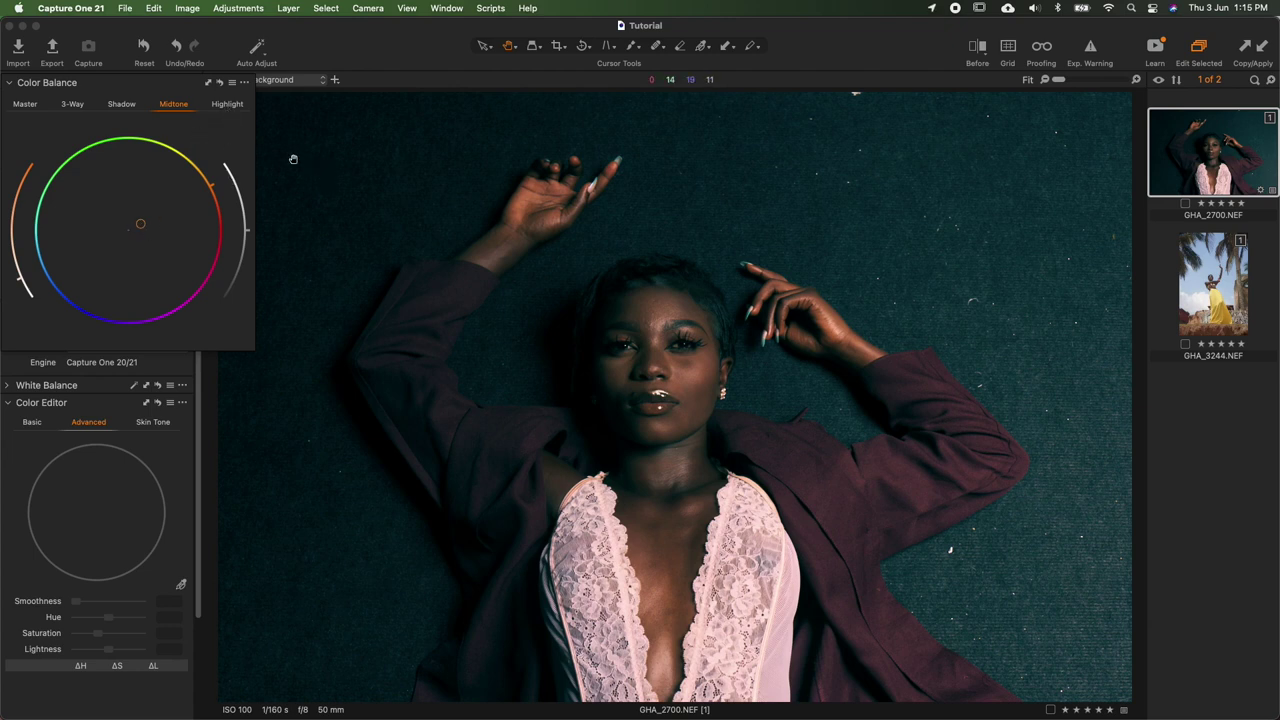
click(221, 83)
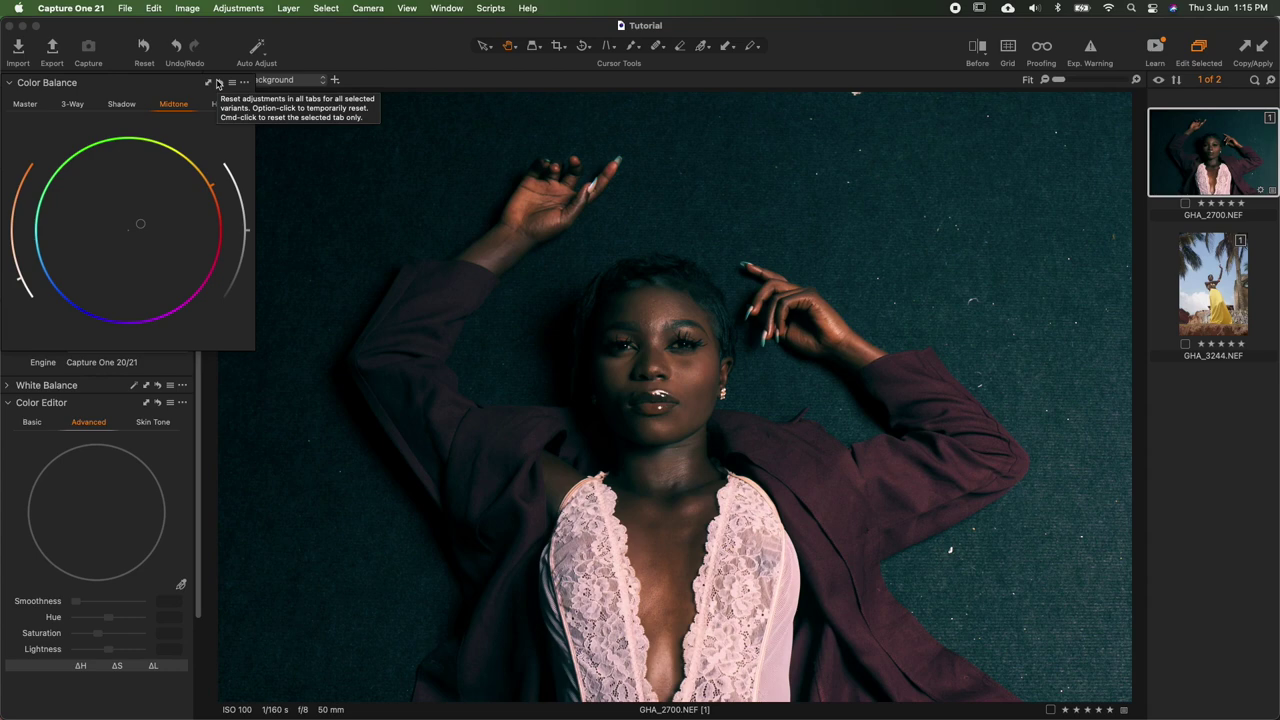
- Move the floating Color Balance window clear of the tool column and show the exposure tools beside it
drag(168, 81, 372, 104)
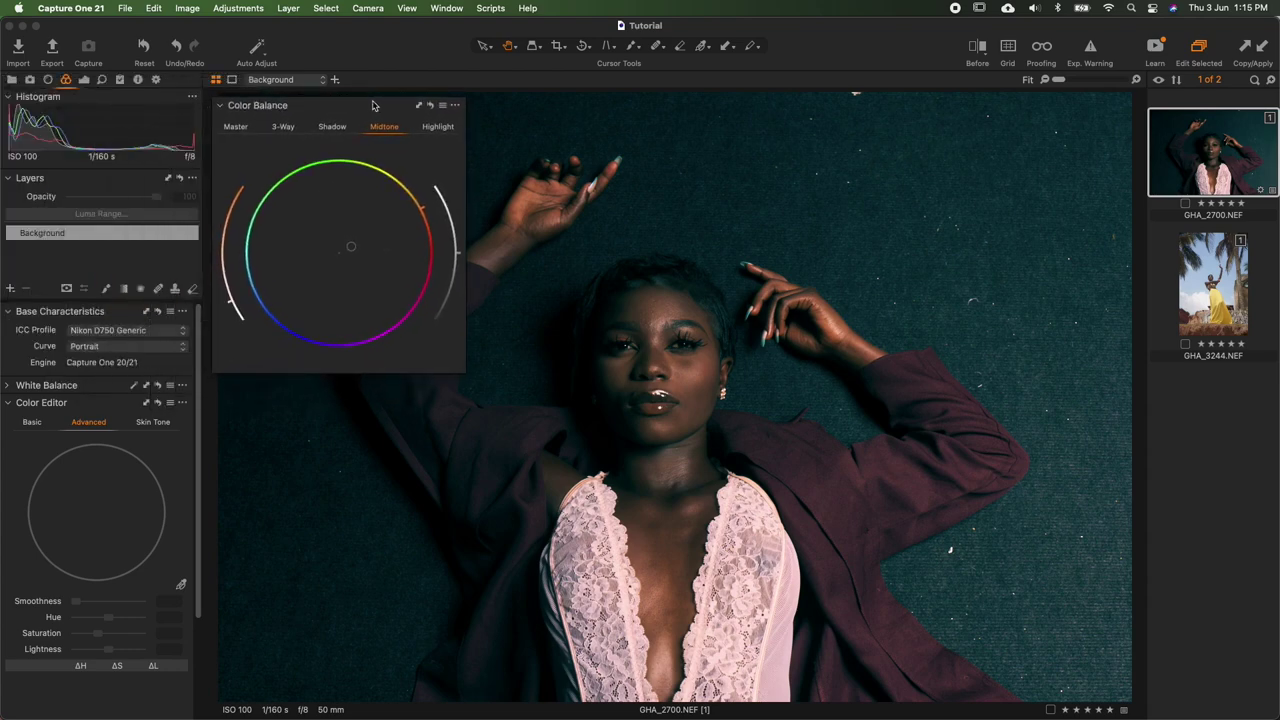
click(85, 80)
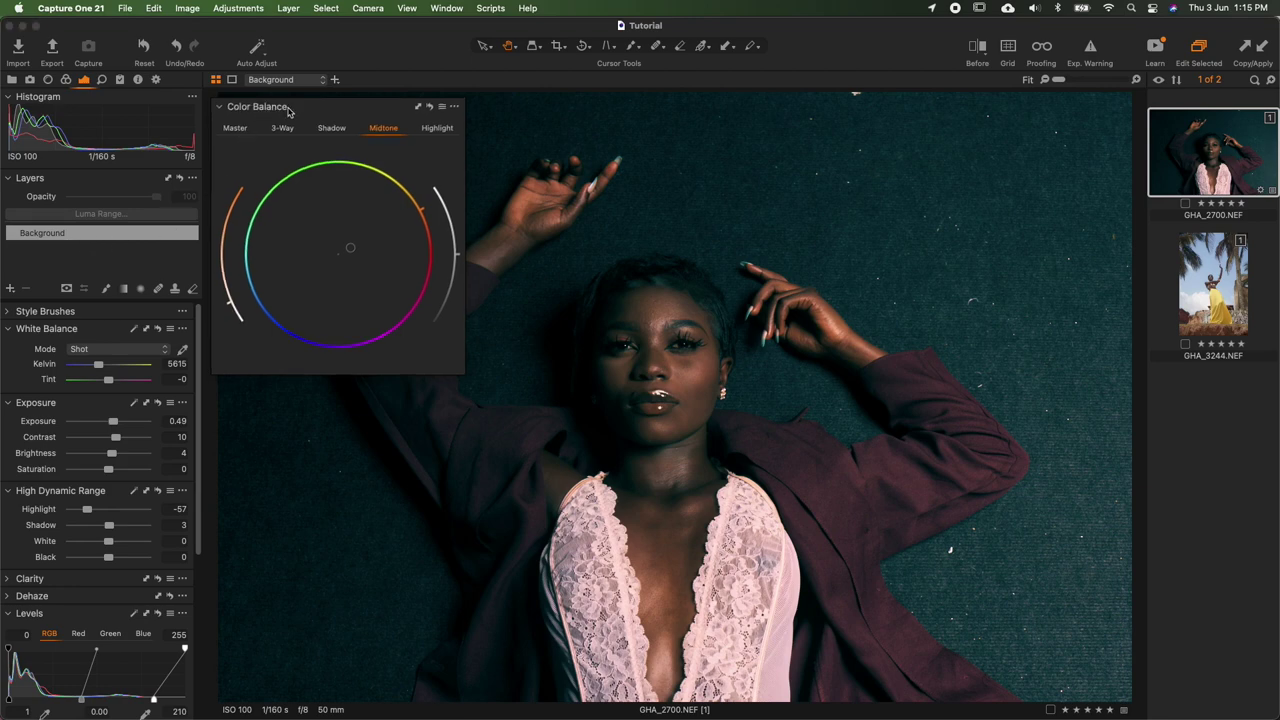
mouse_move(292, 106)
mouse_down()
mouse_move(294, 128)
mouse_move(287, 104)
mouse_up()
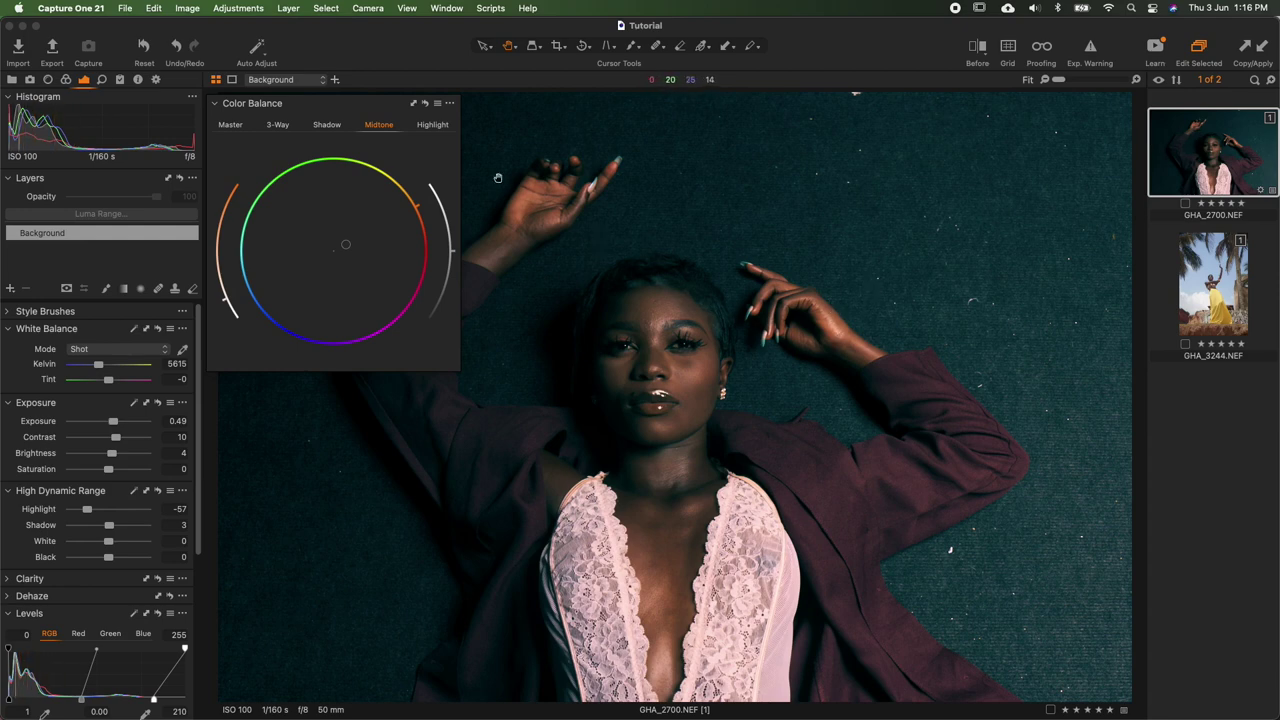
- Start saving the portrait's Color Balance settings as a custom preset in the Color Balance folder
click(437, 104)
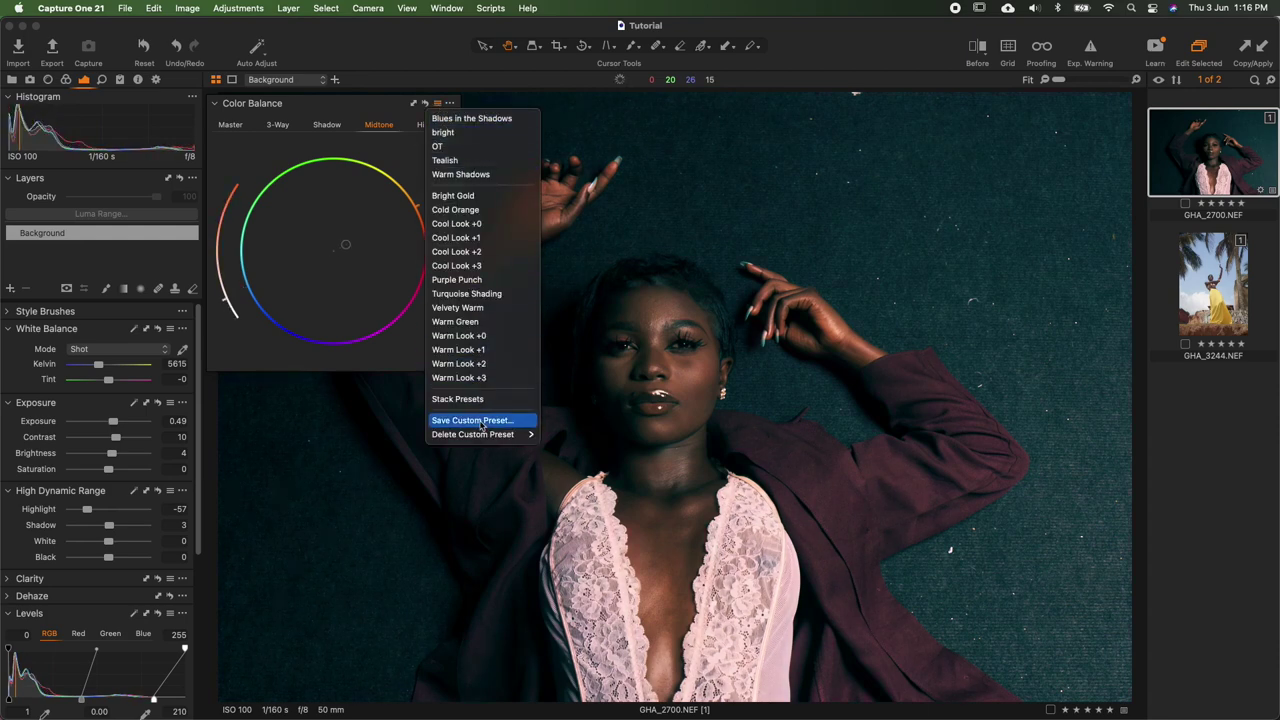
mouse_move(463, 432)
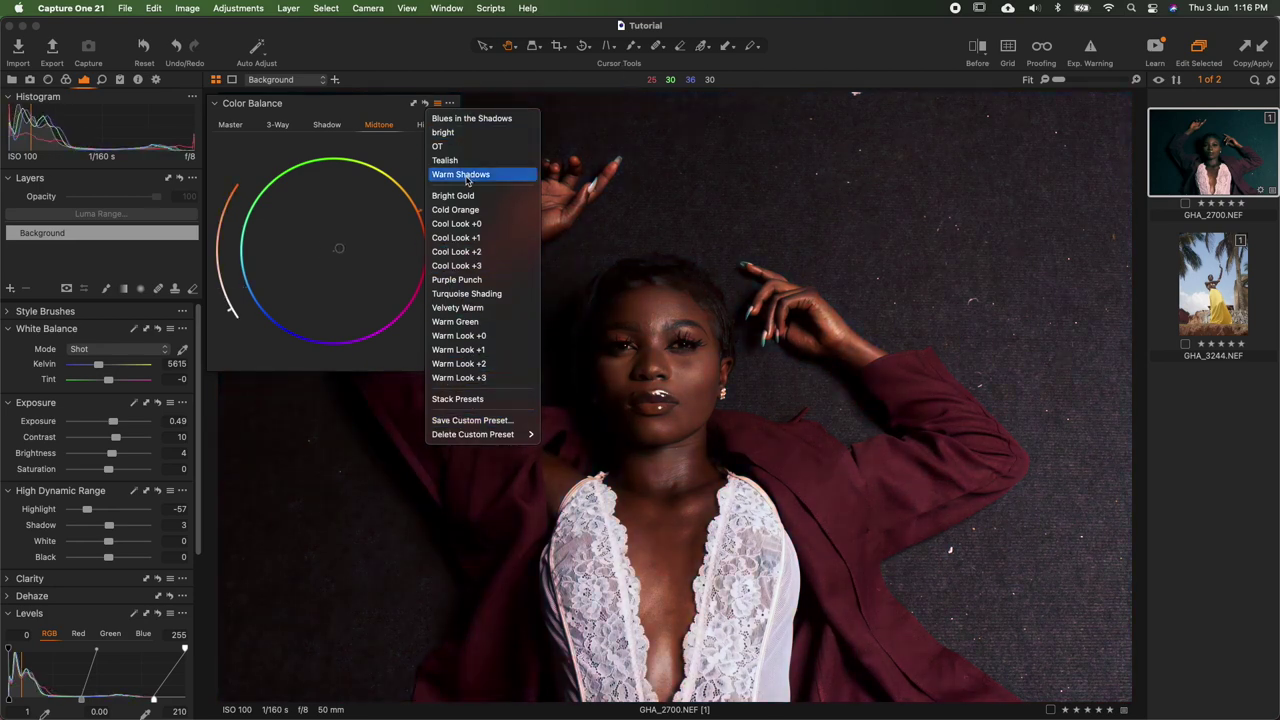
click(477, 421)
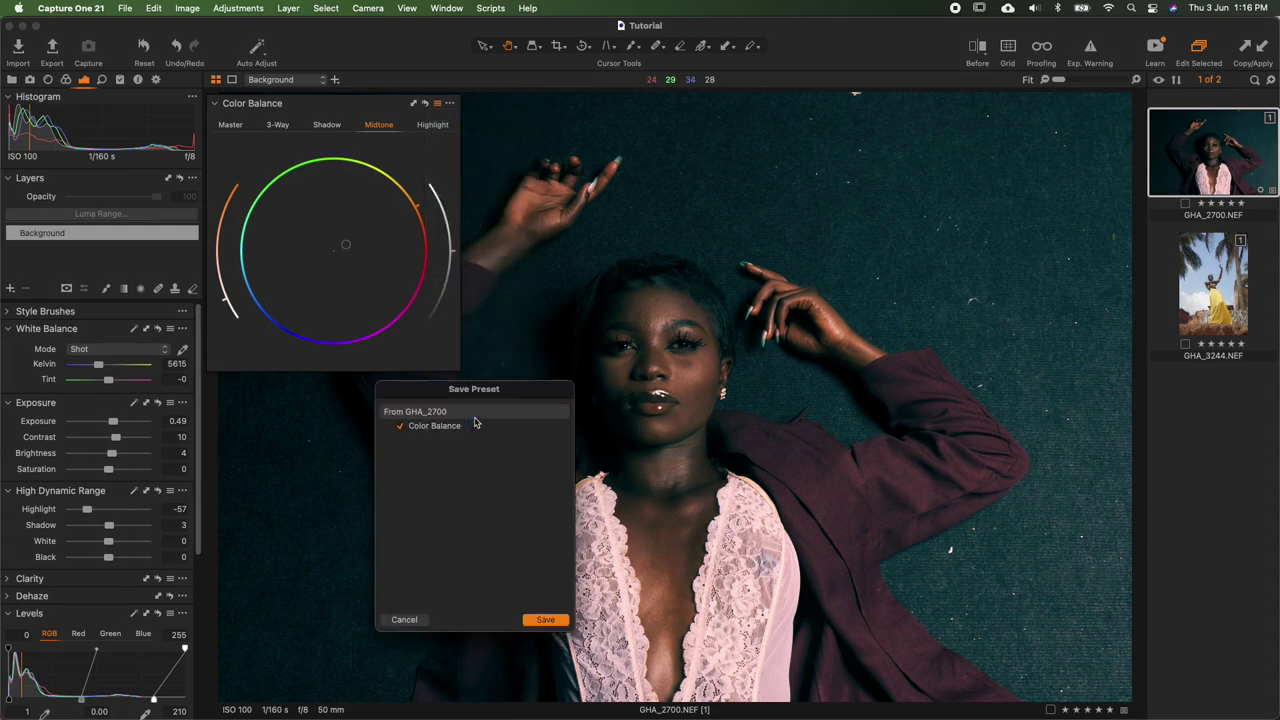
click(544, 621)
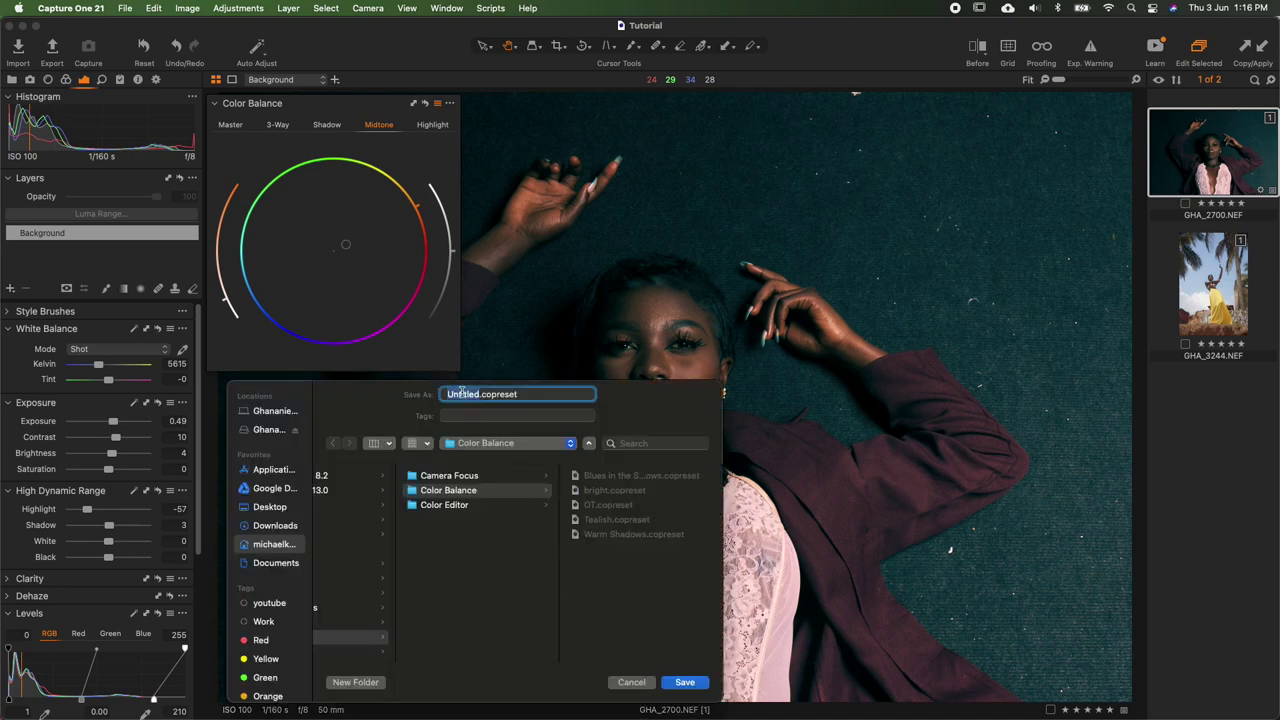
- Examine the custom Color Balance presets listed among the styles, and cancel saving the new preset
click(233, 8)
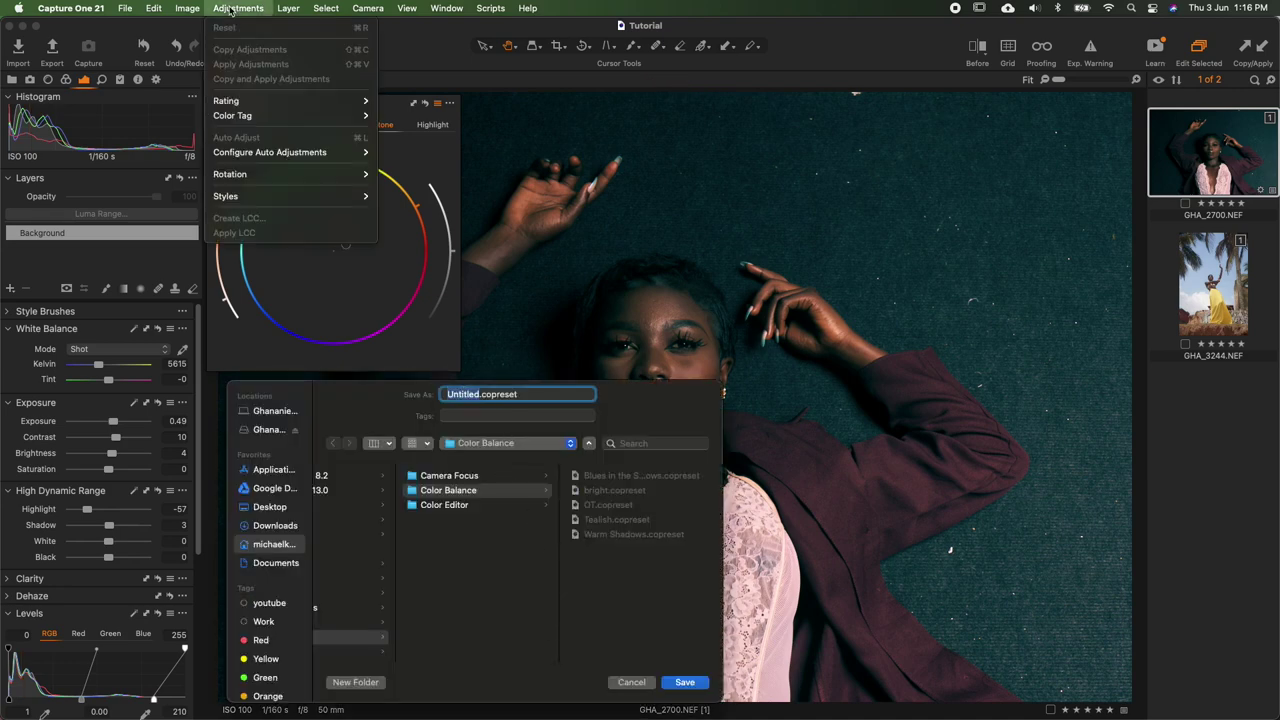
mouse_move(330, 196)
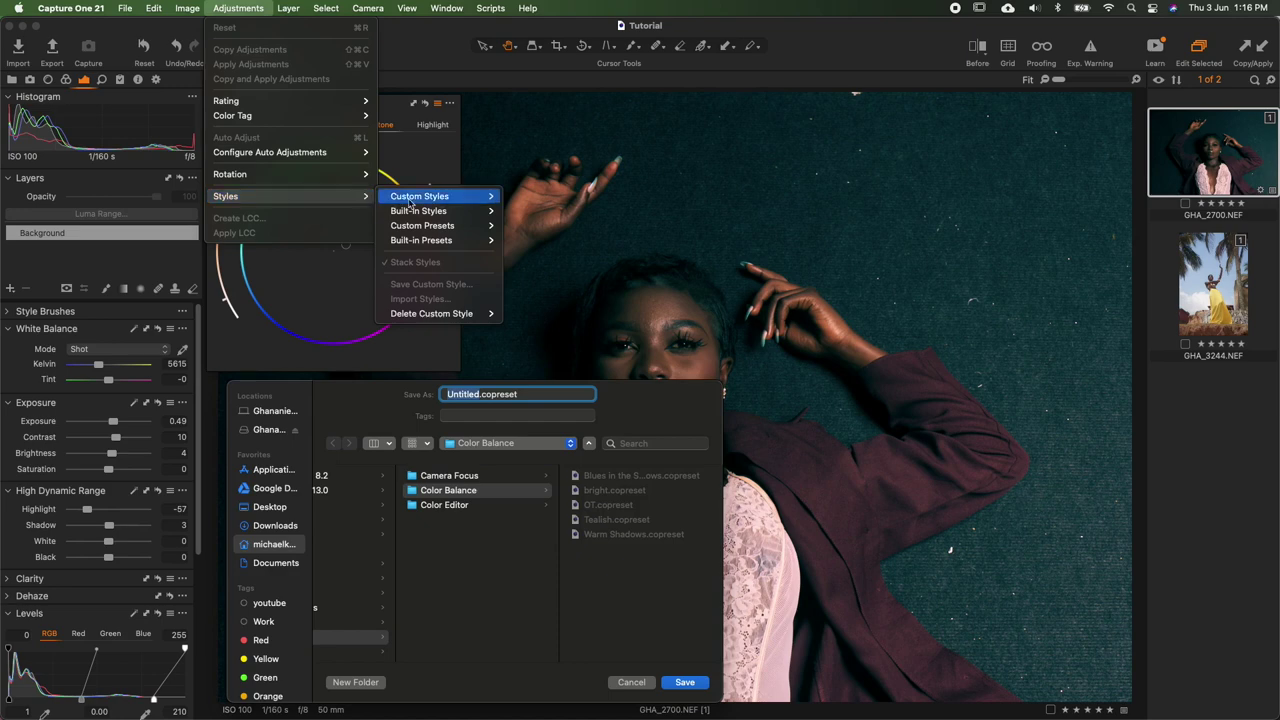
mouse_move(433, 226)
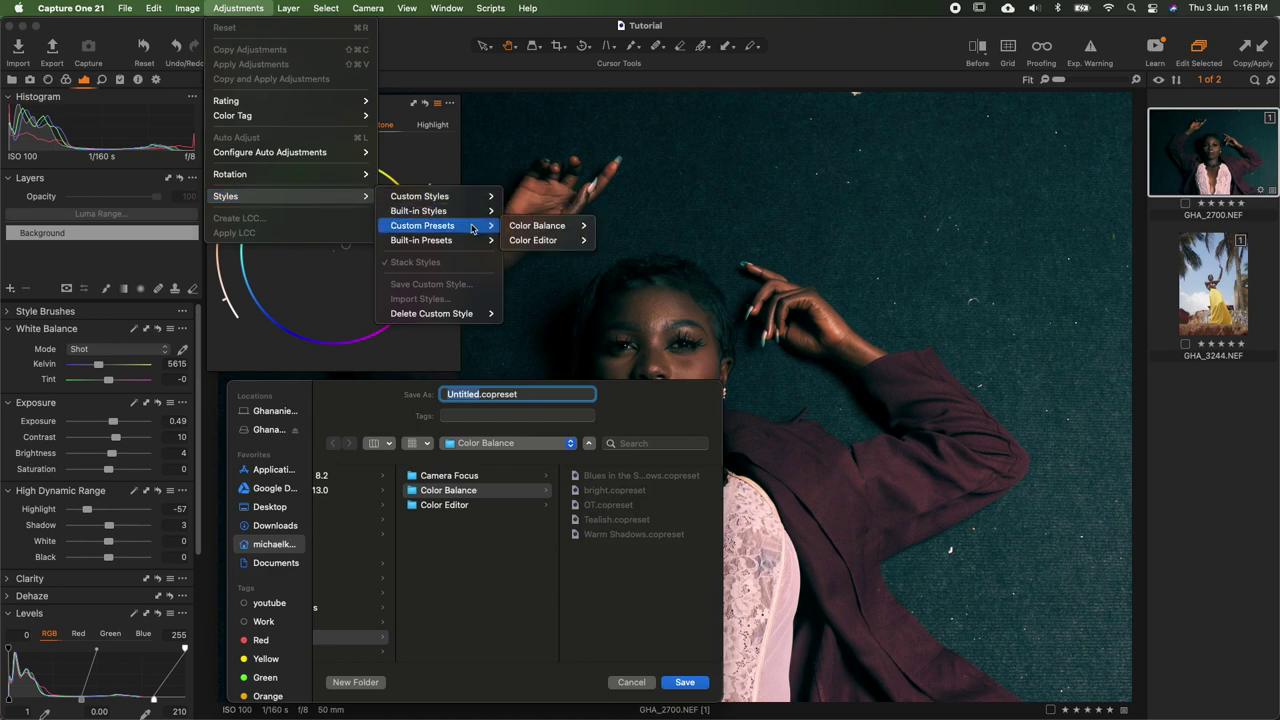
mouse_move(517, 229)
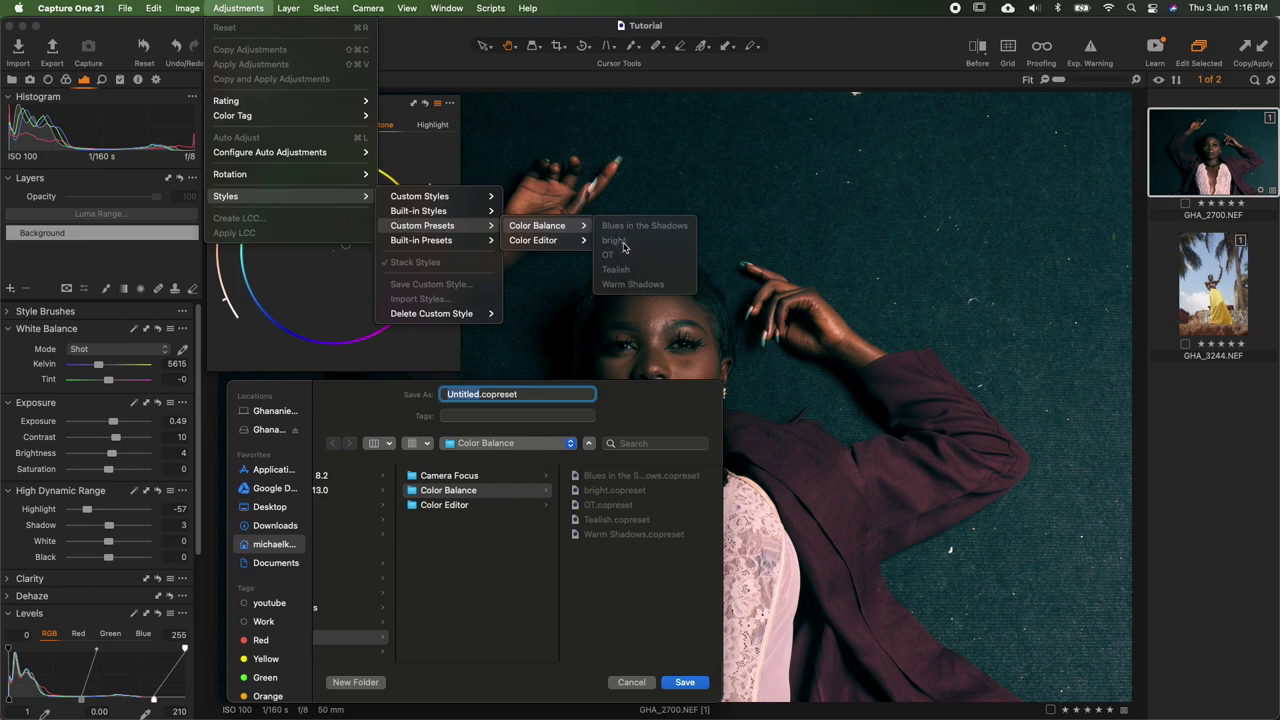
click(808, 58)
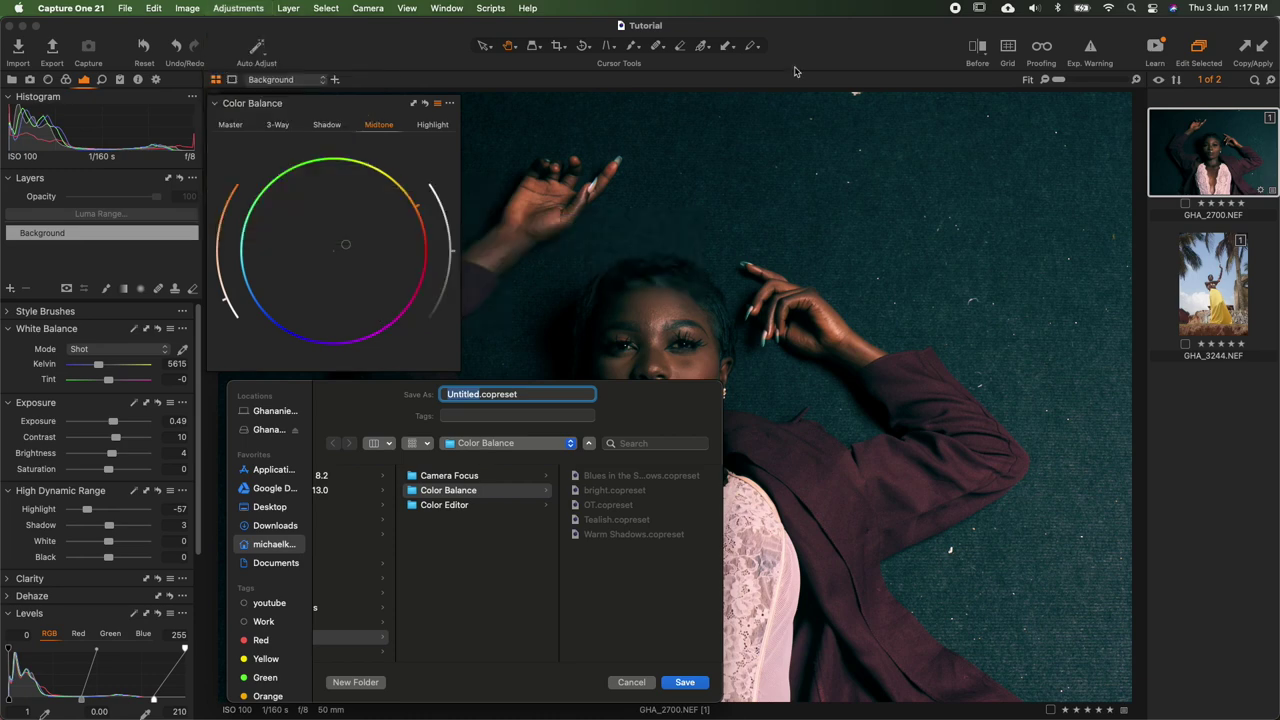
click(625, 683)
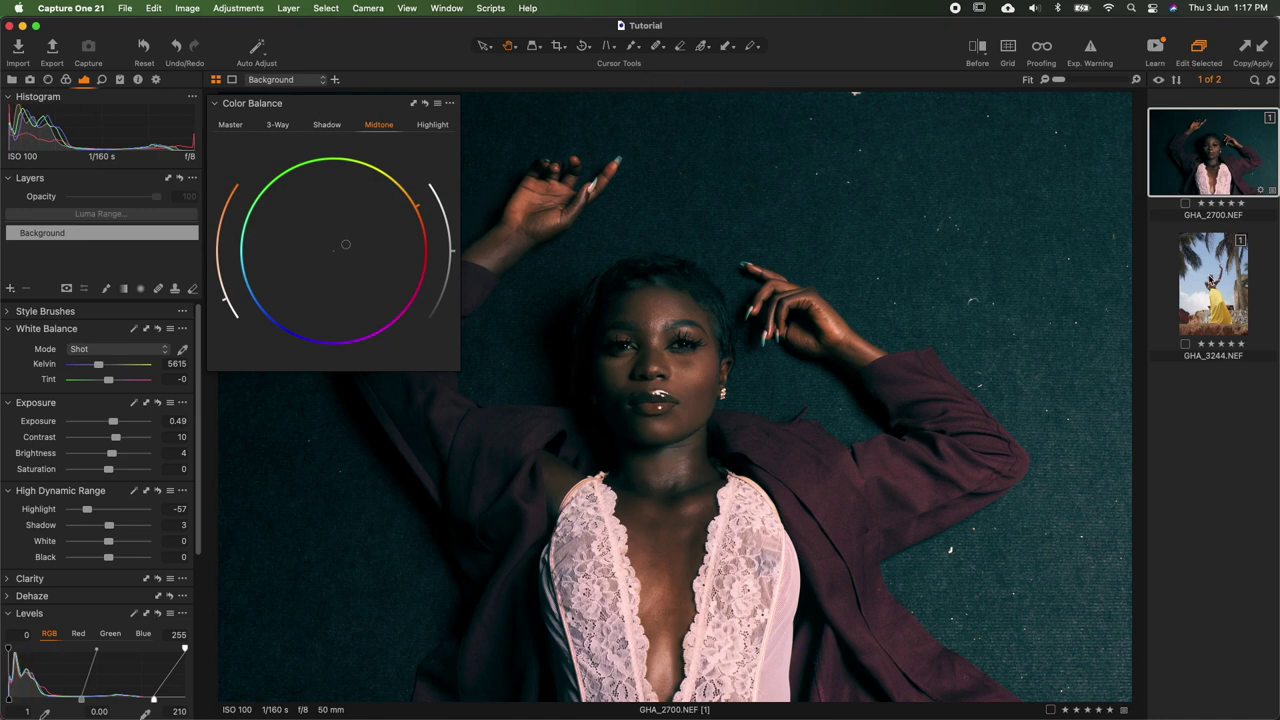
- Open GHA_3244.NEF and dock the floating Color Balance tool among the colour tools, above Base Characteristics
click(1212, 280)
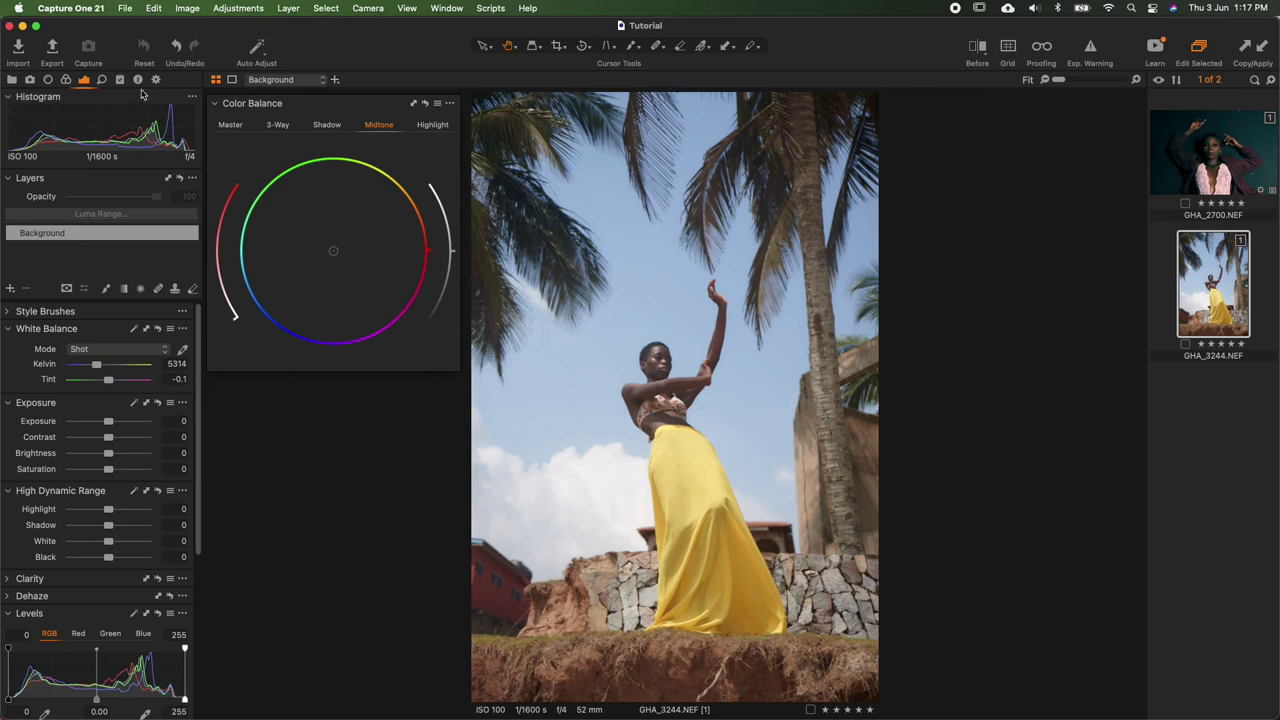
click(66, 79)
drag(325, 112, 90, 310)
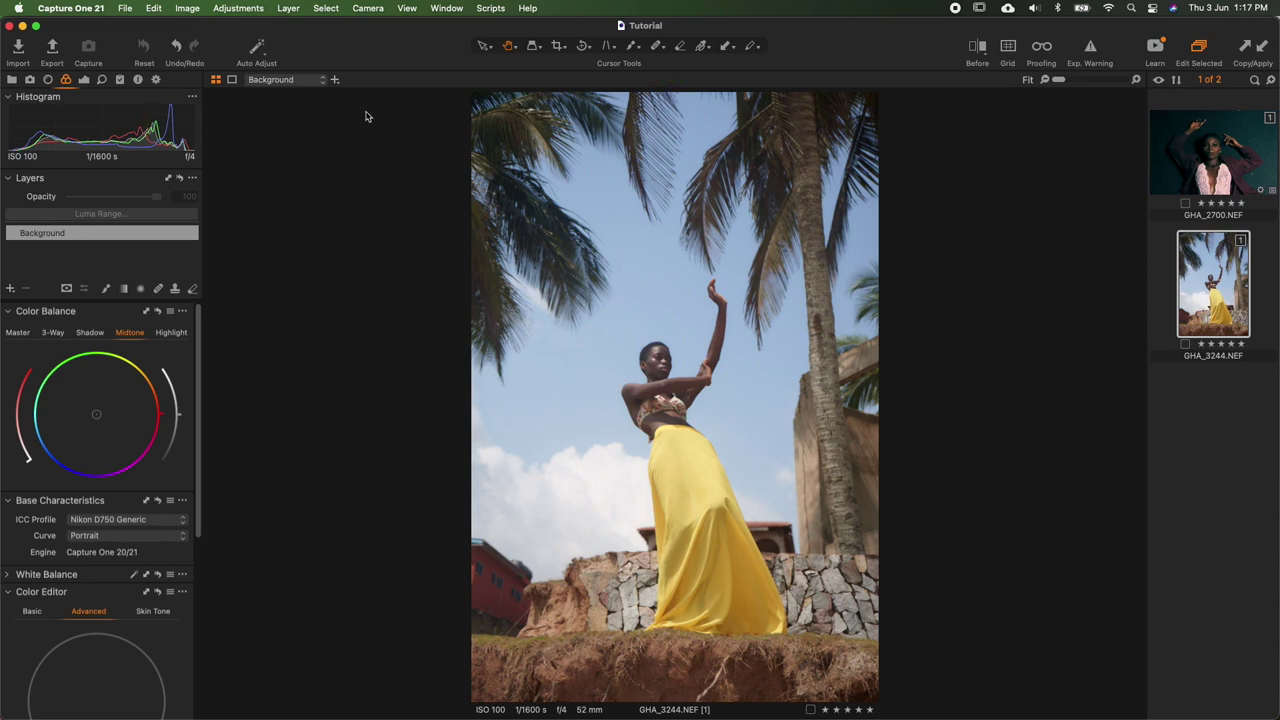
- Set the photo's exposure to 0.18, contrast 10, brightness 2 and highlight -100, and set the Levels output range to 11–235
click(84, 80)
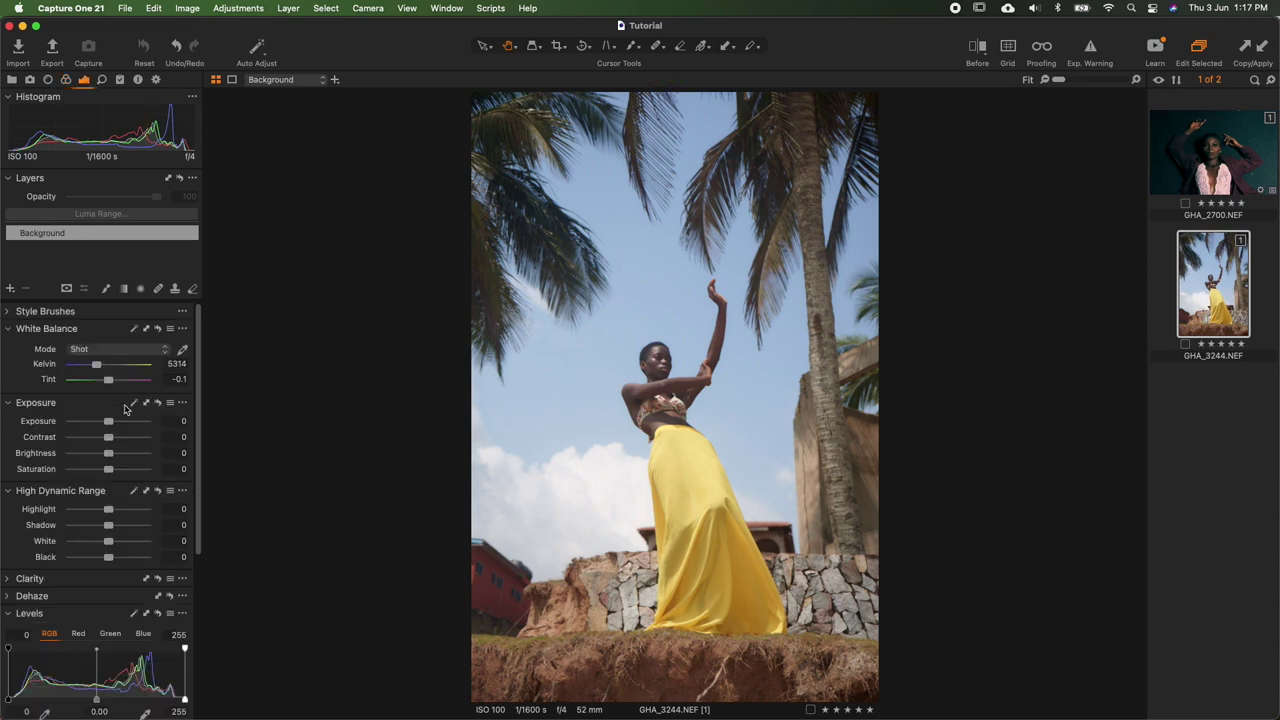
drag(108, 421, 116, 424)
scroll(172, 437, up, 2)
key(super+shift+a)
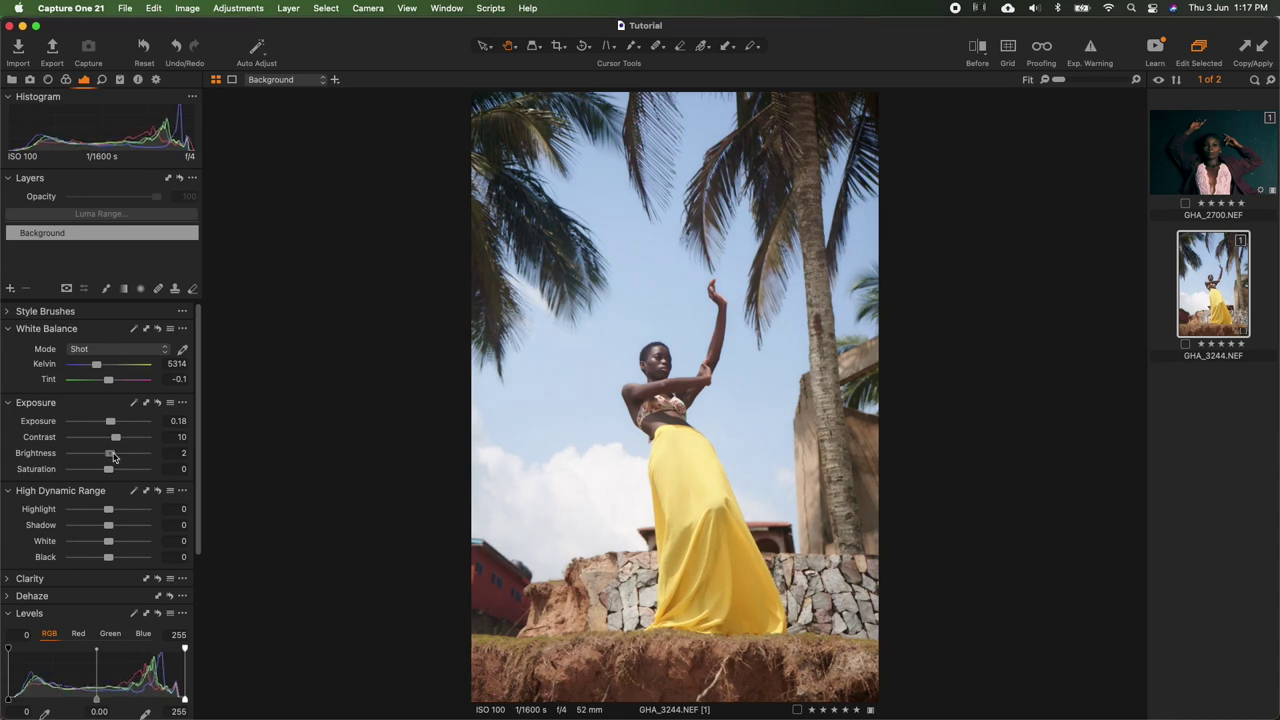
scroll(135, 617, down, 5)
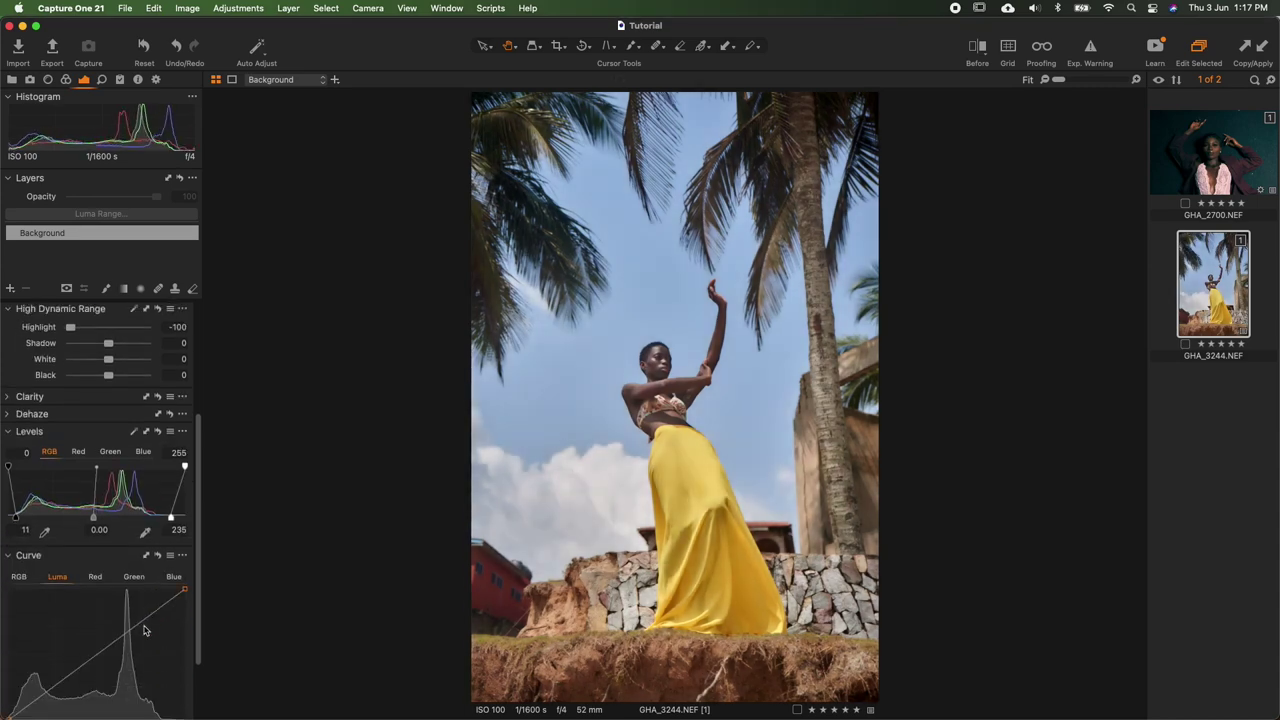
- Raise the upper part of the Luma curve with a shadow anchor point, and set the Levels midtone to 0.01
click(51, 650)
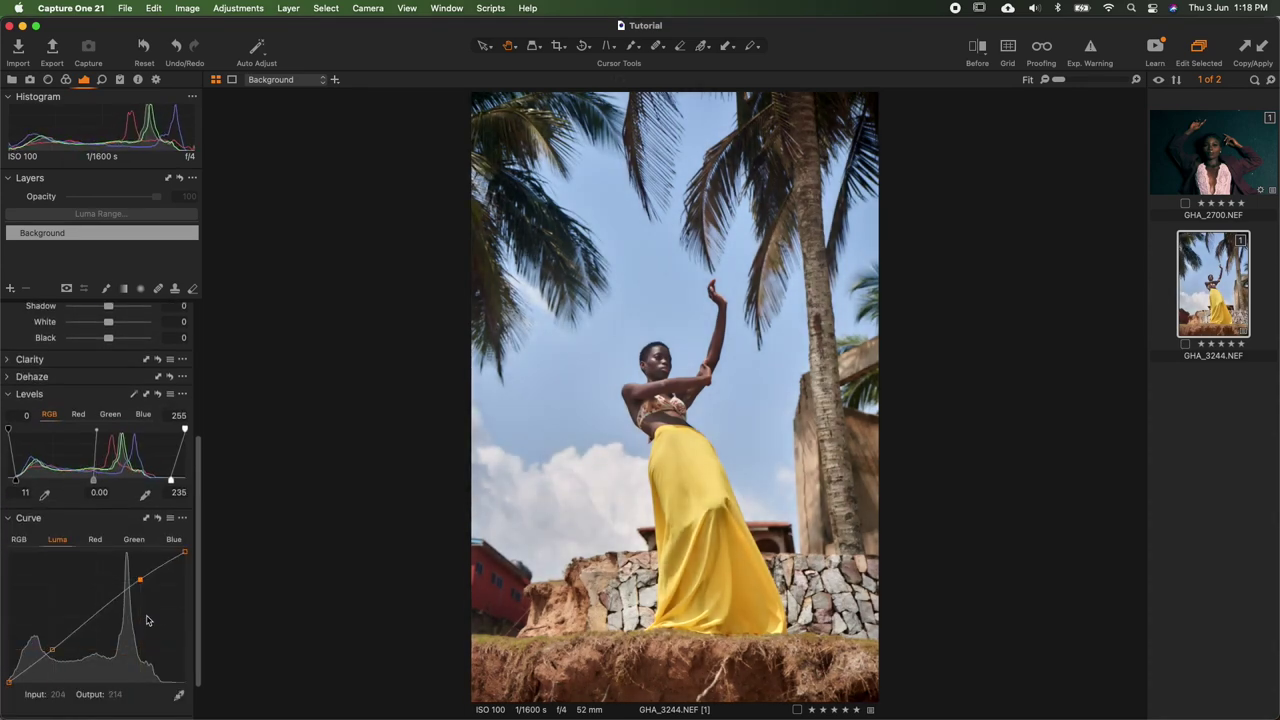
scroll(145, 625, up, 5)
click(92, 701)
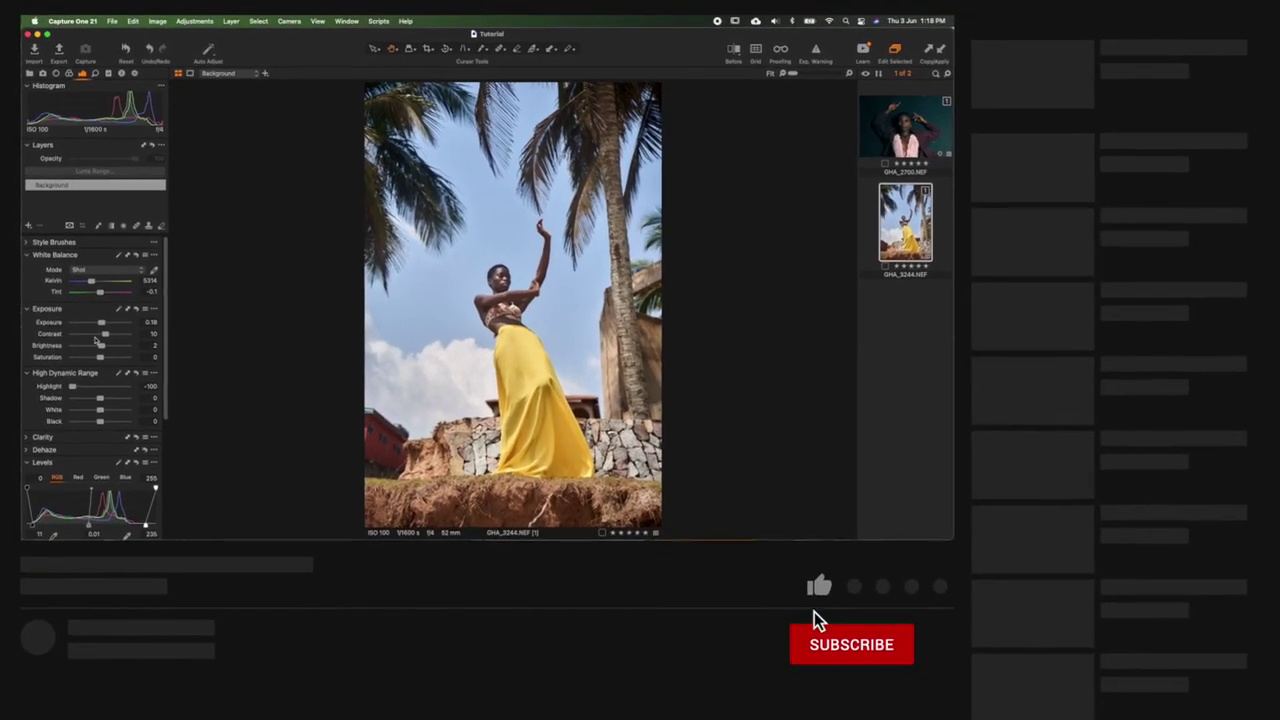
- Examine the Basic, Advanced and Skin Tone modes of the Color Editor, ending in Advanced mode
click(68, 74)
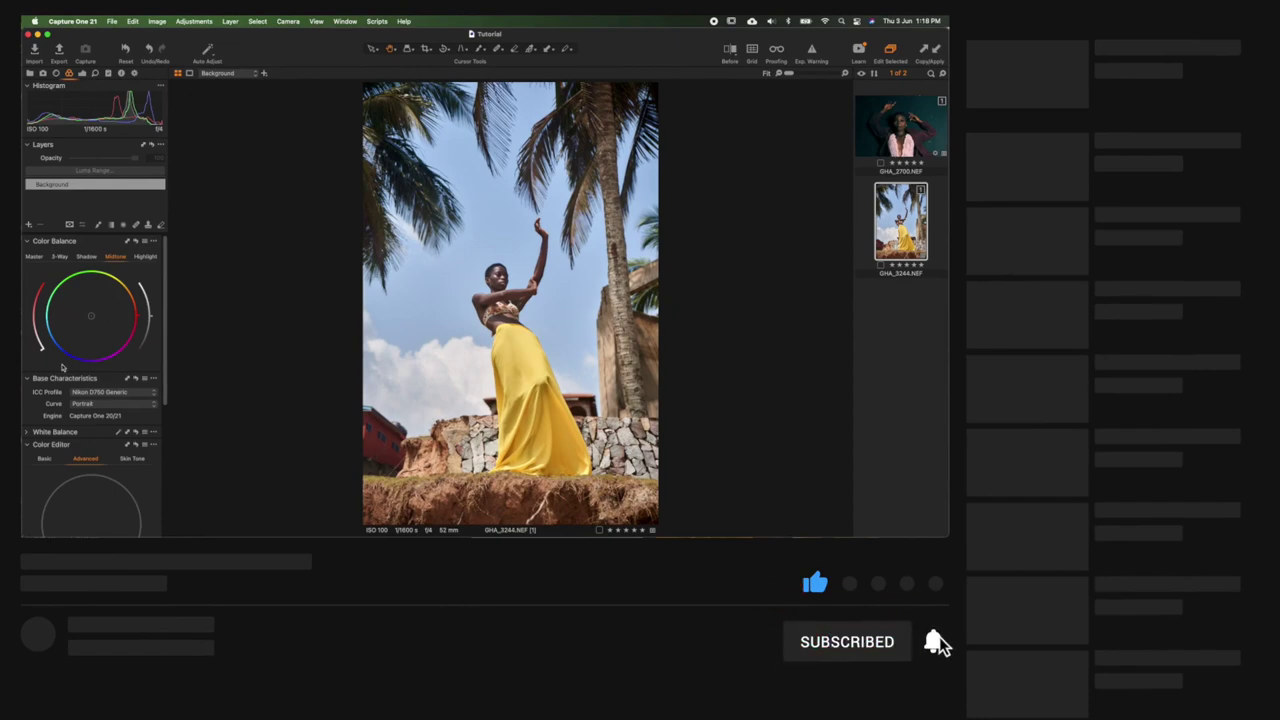
click(26, 445)
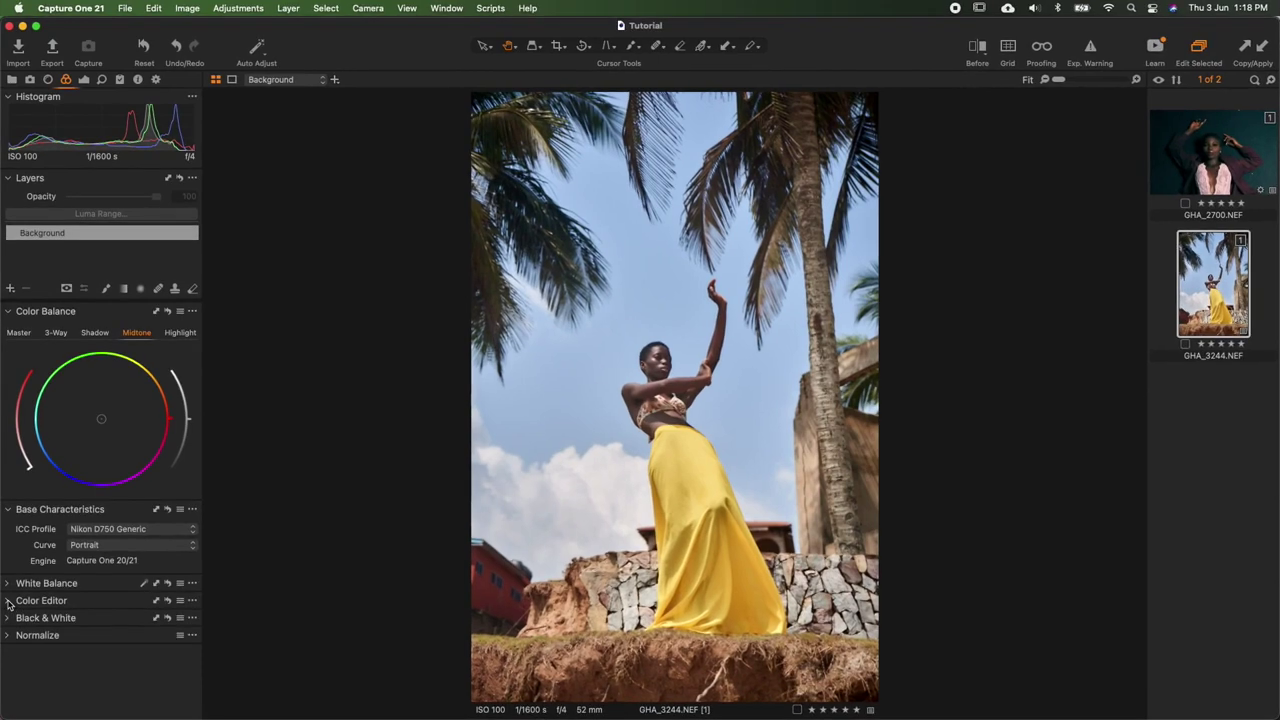
click(10, 603)
scroll(115, 607, down, 5)
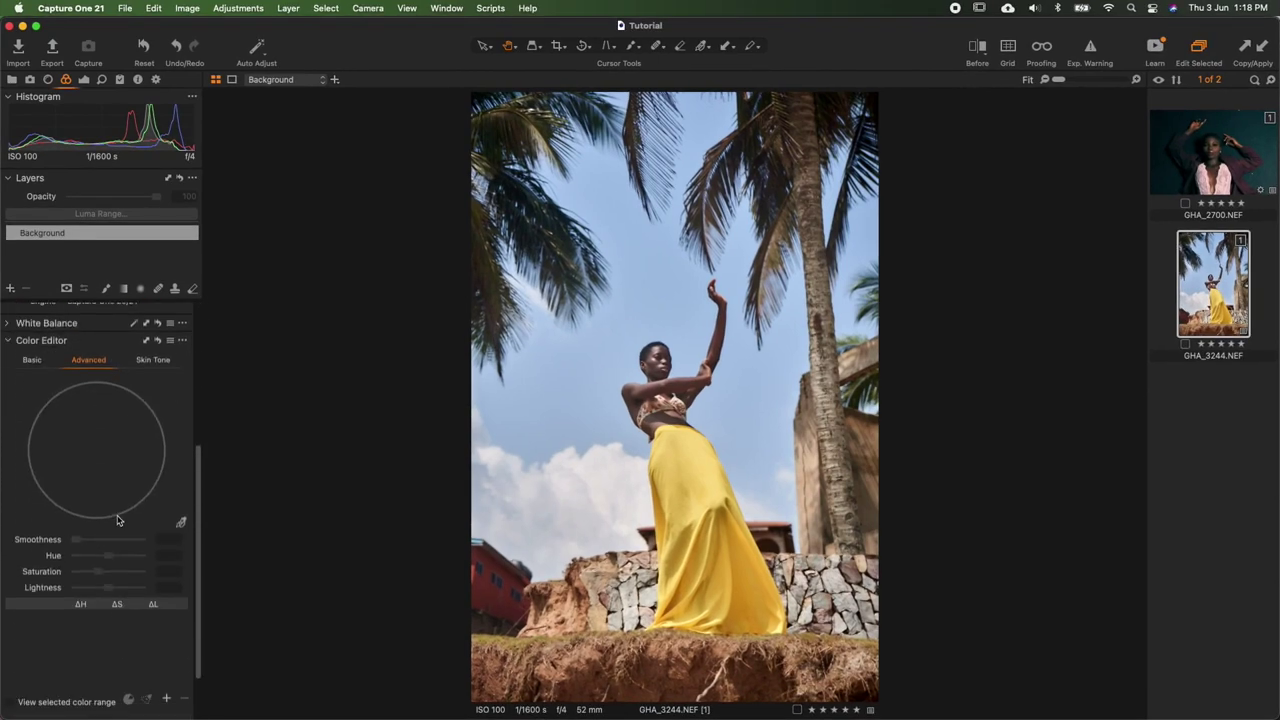
click(38, 360)
click(90, 566)
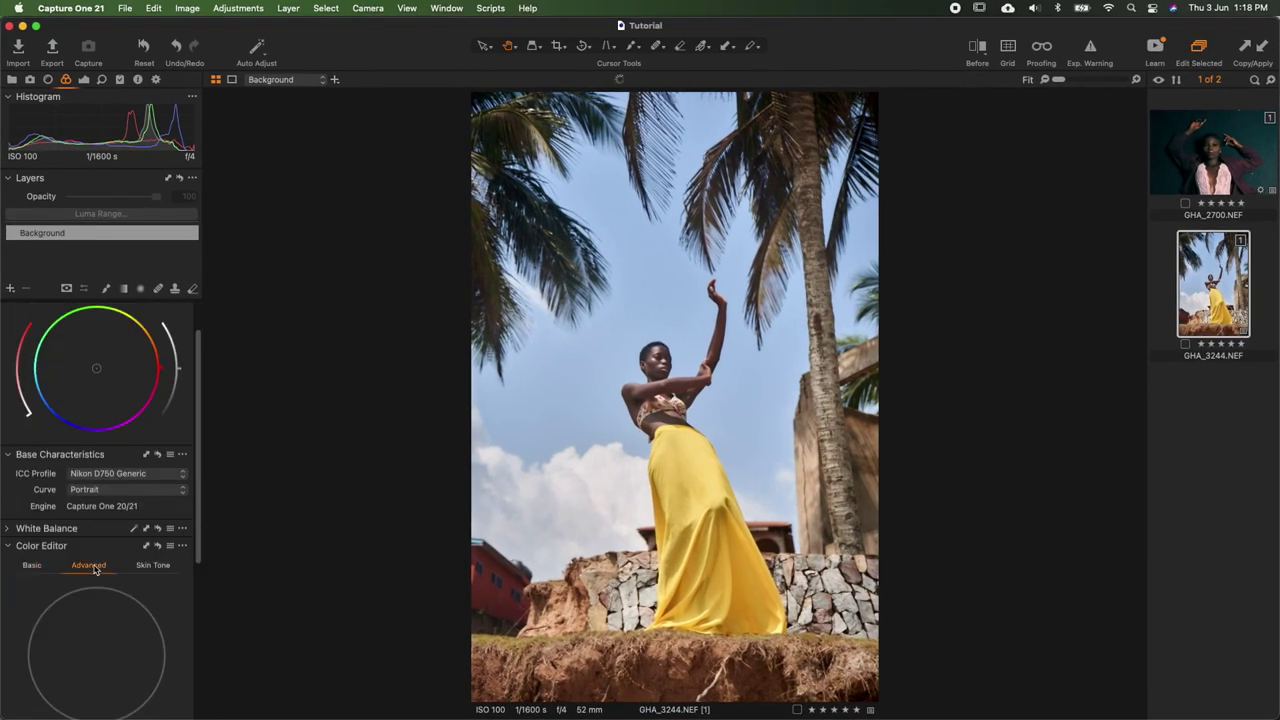
click(157, 567)
scroll(147, 573, down, 5)
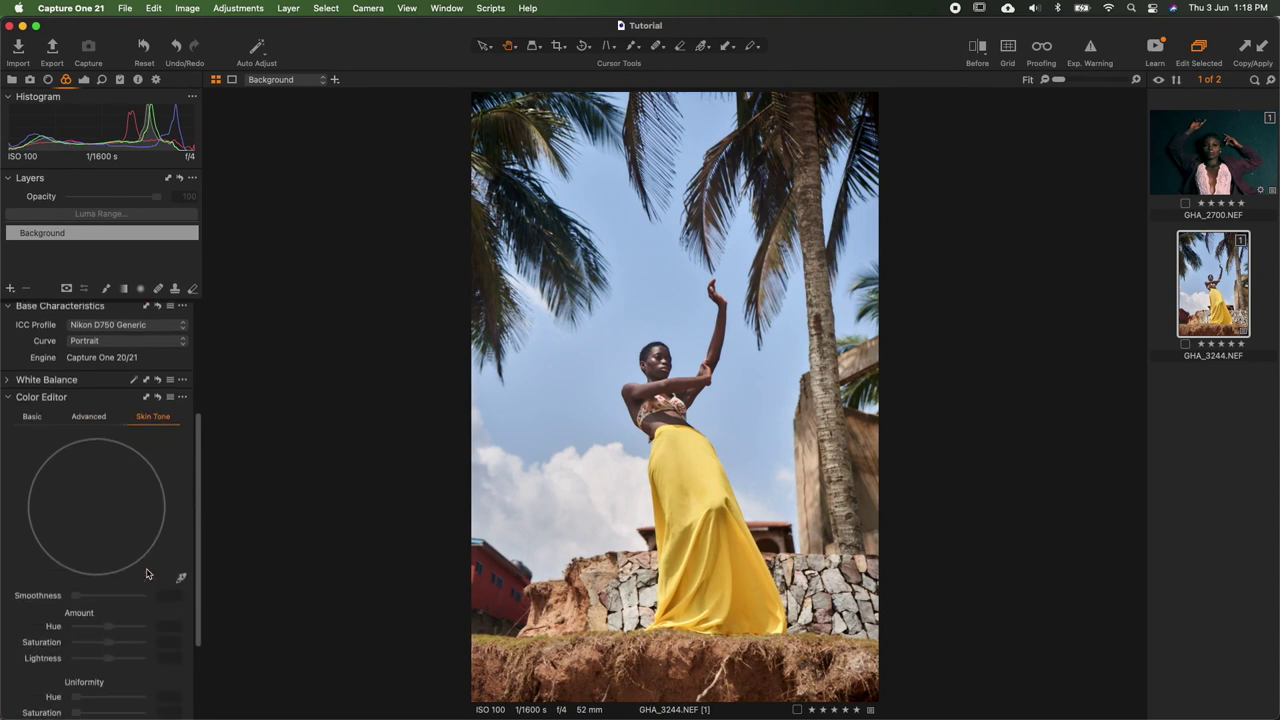
click(90, 406)
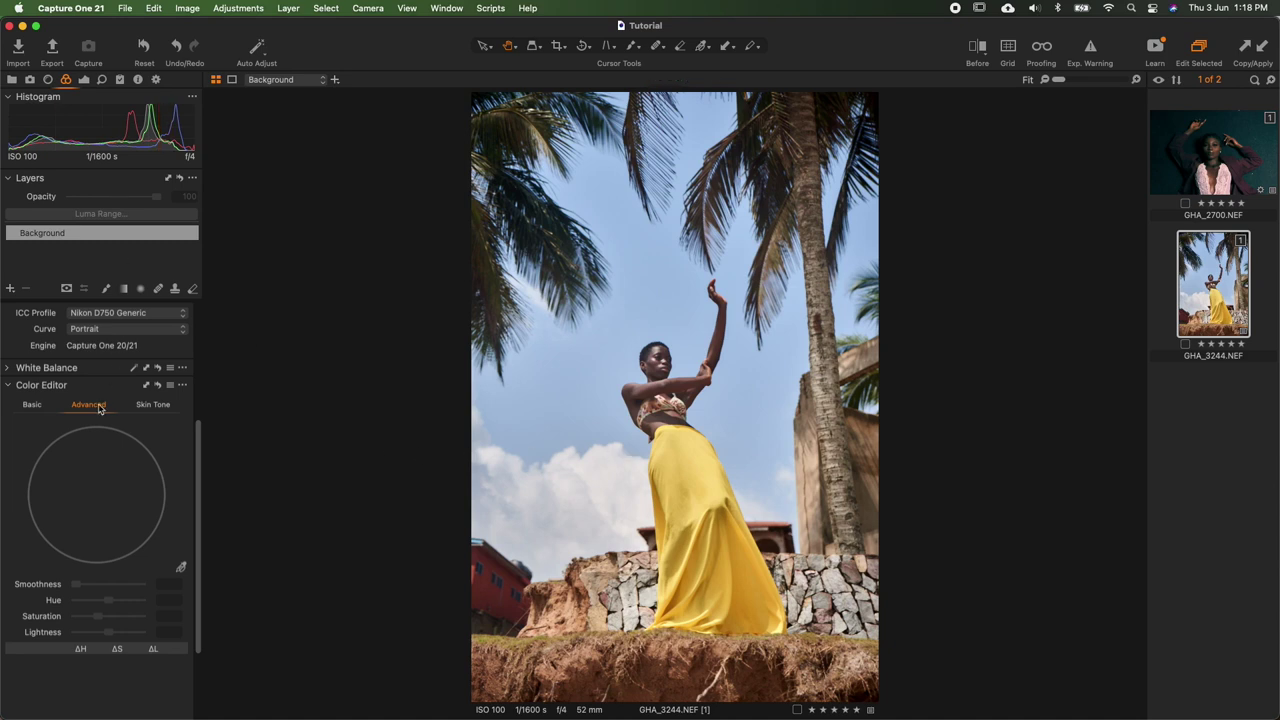
scroll(99, 491, up, 2)
scroll(99, 491, up, 3)
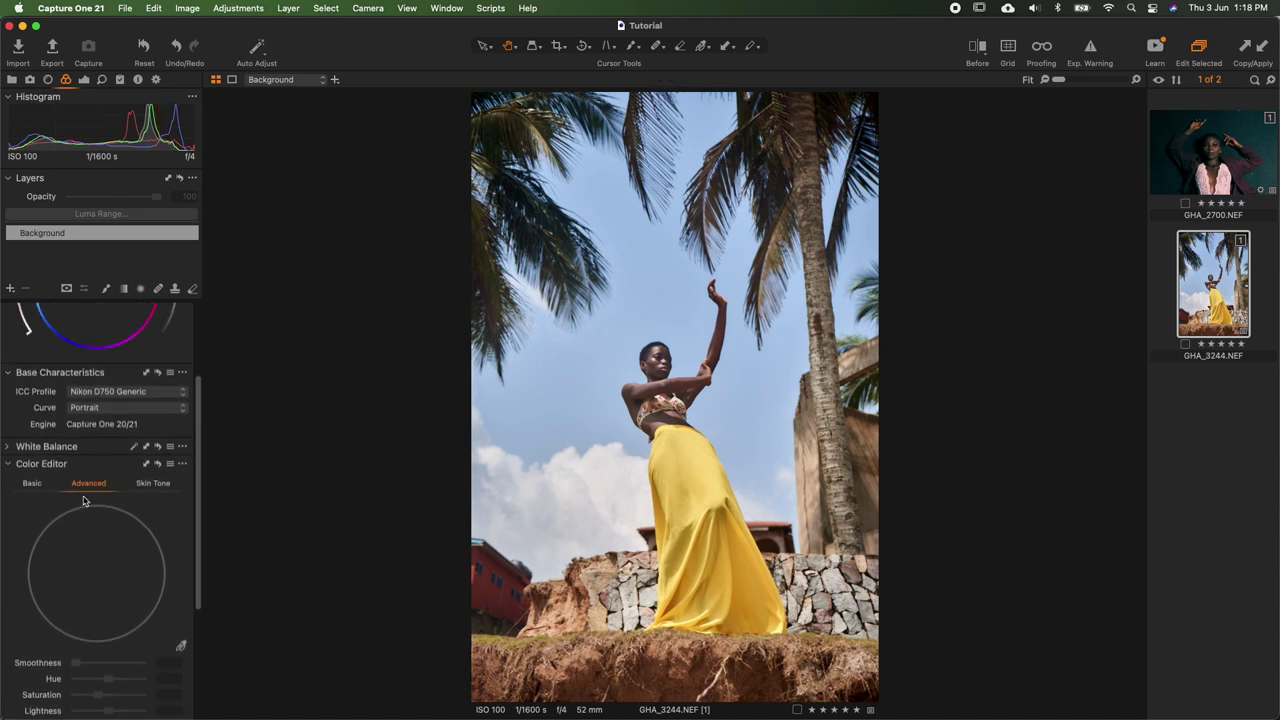
- Add a new filled adjustment layer and name it "Orange & Teal"
click(12, 289)
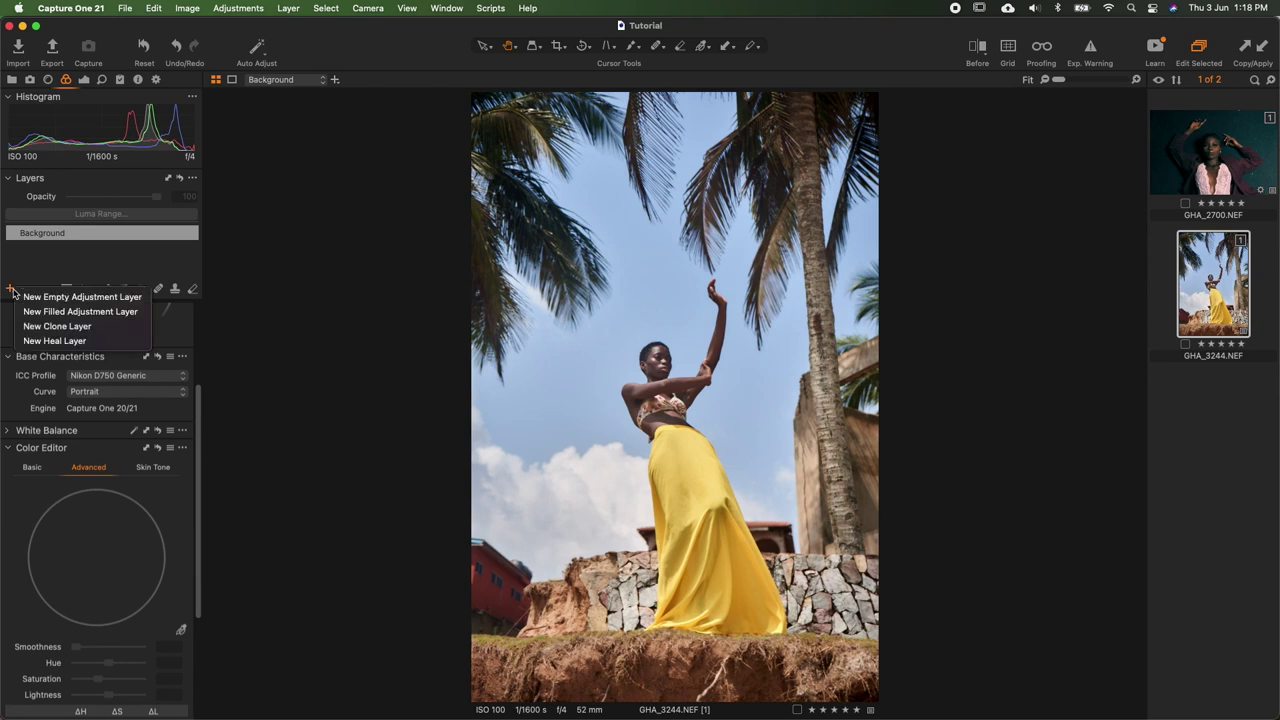
click(69, 312)
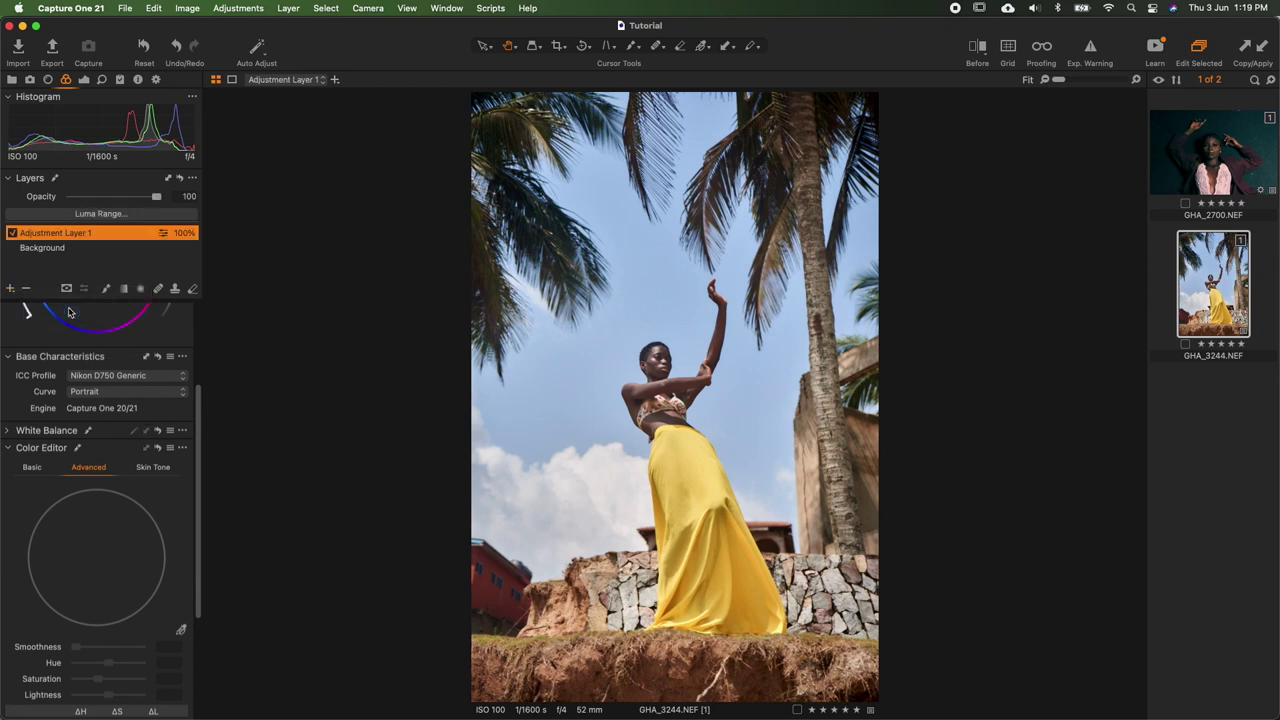
double_click(78, 235)
text(Orange && Teal)
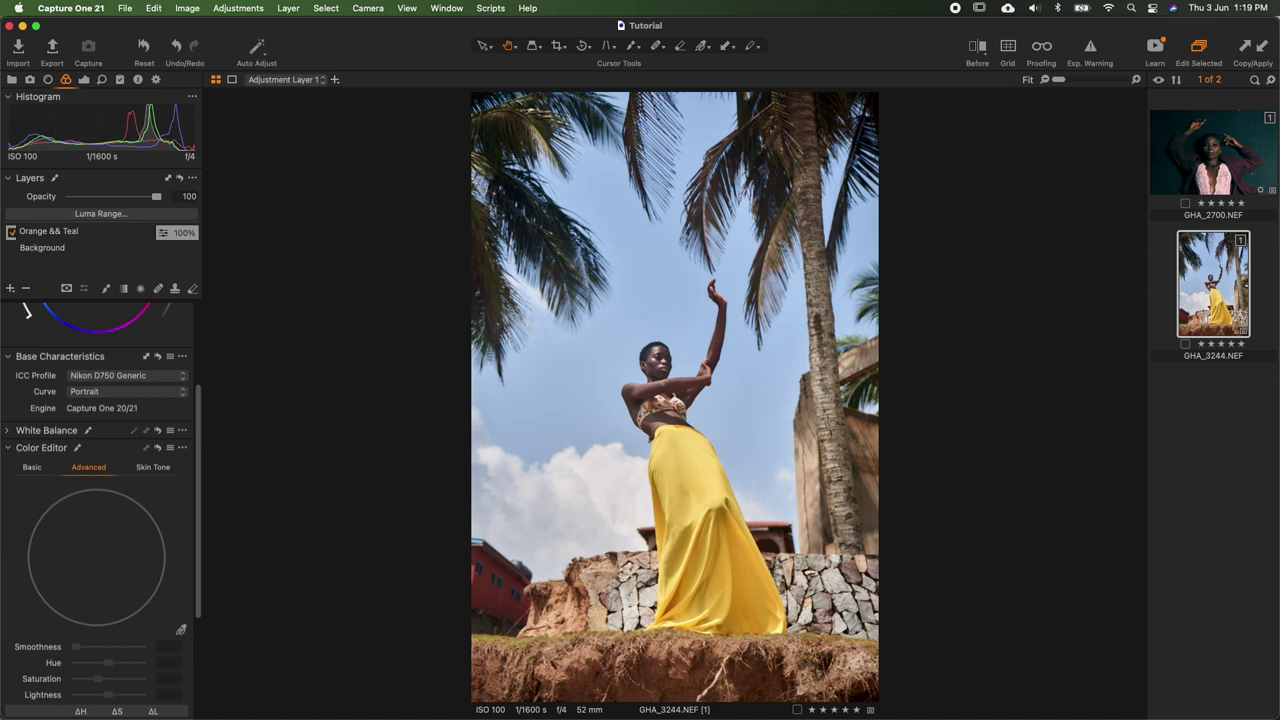
key(Return)
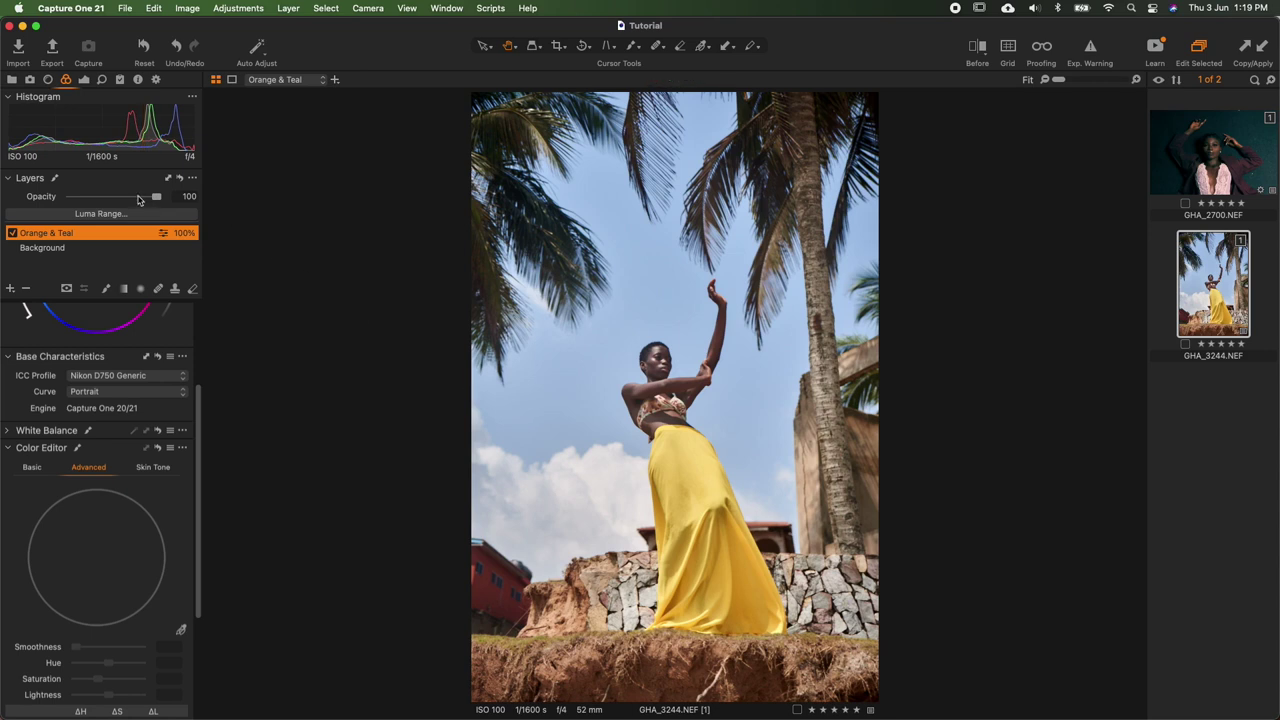
- Sample the blue sky as an Advanced Color Editor range, and preview the selected colour range in isolation
click(181, 631)
click(599, 413)
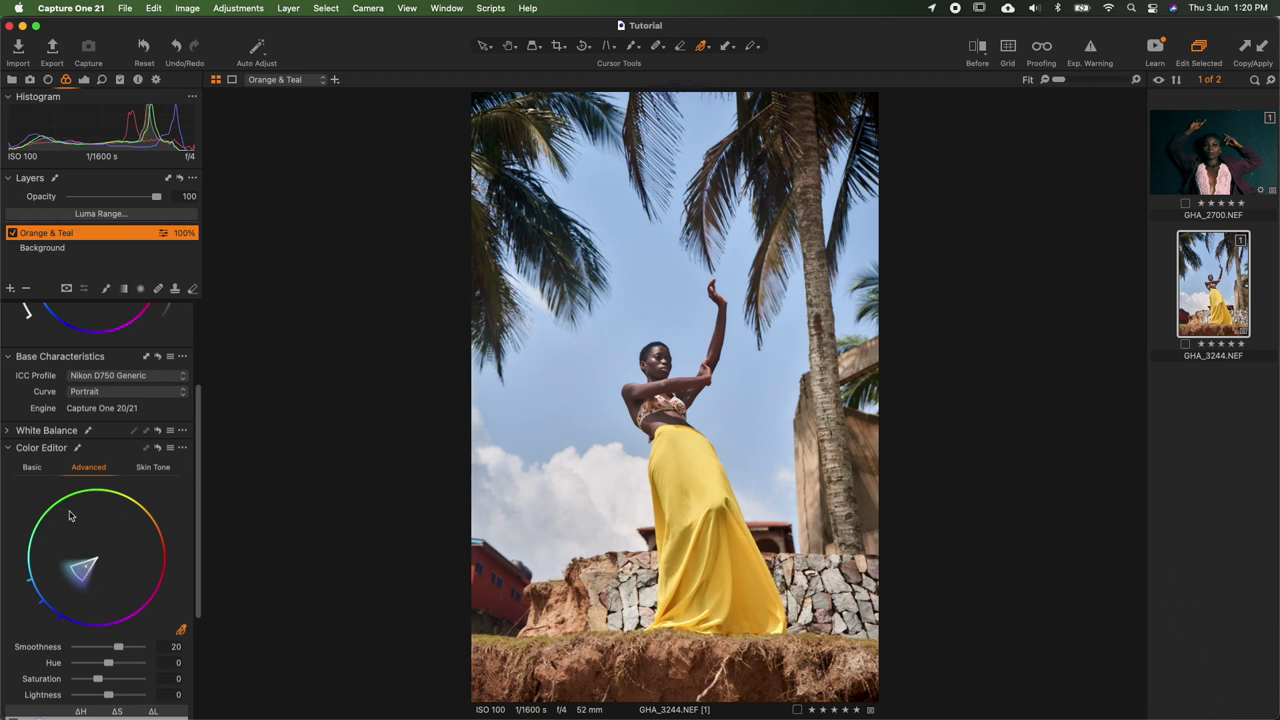
scroll(72, 537, down, 4)
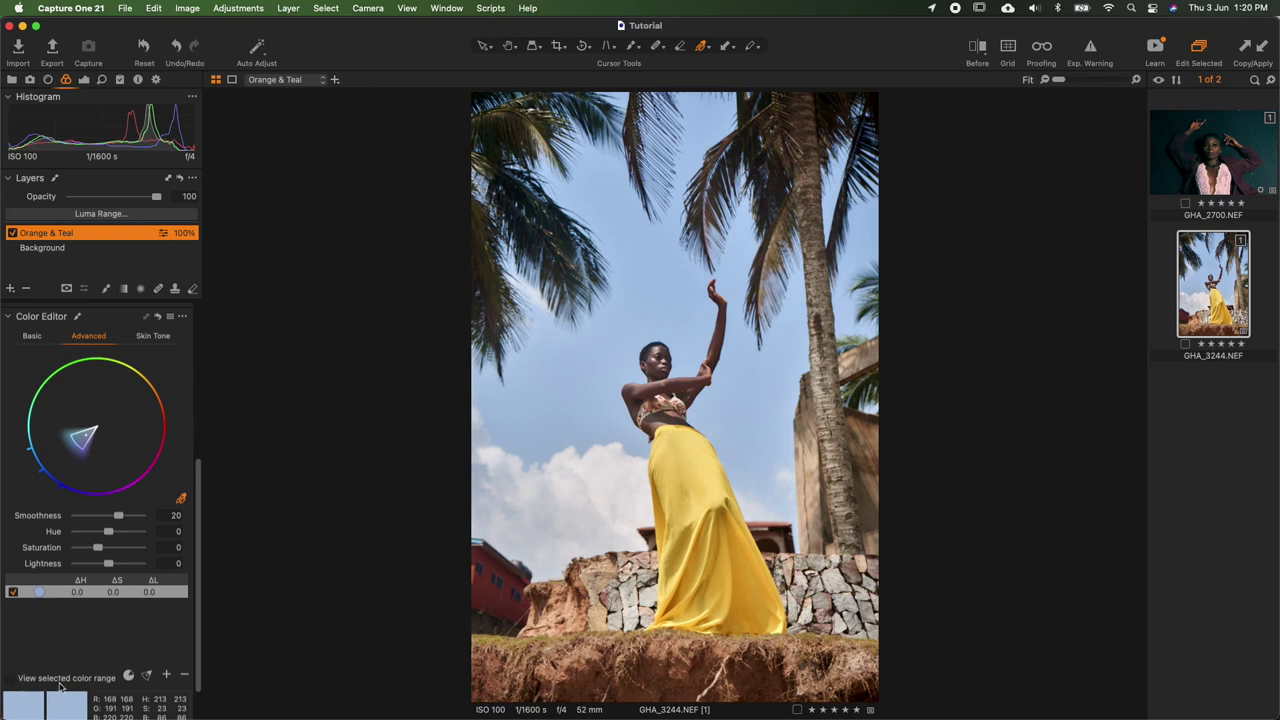
click(10, 680)
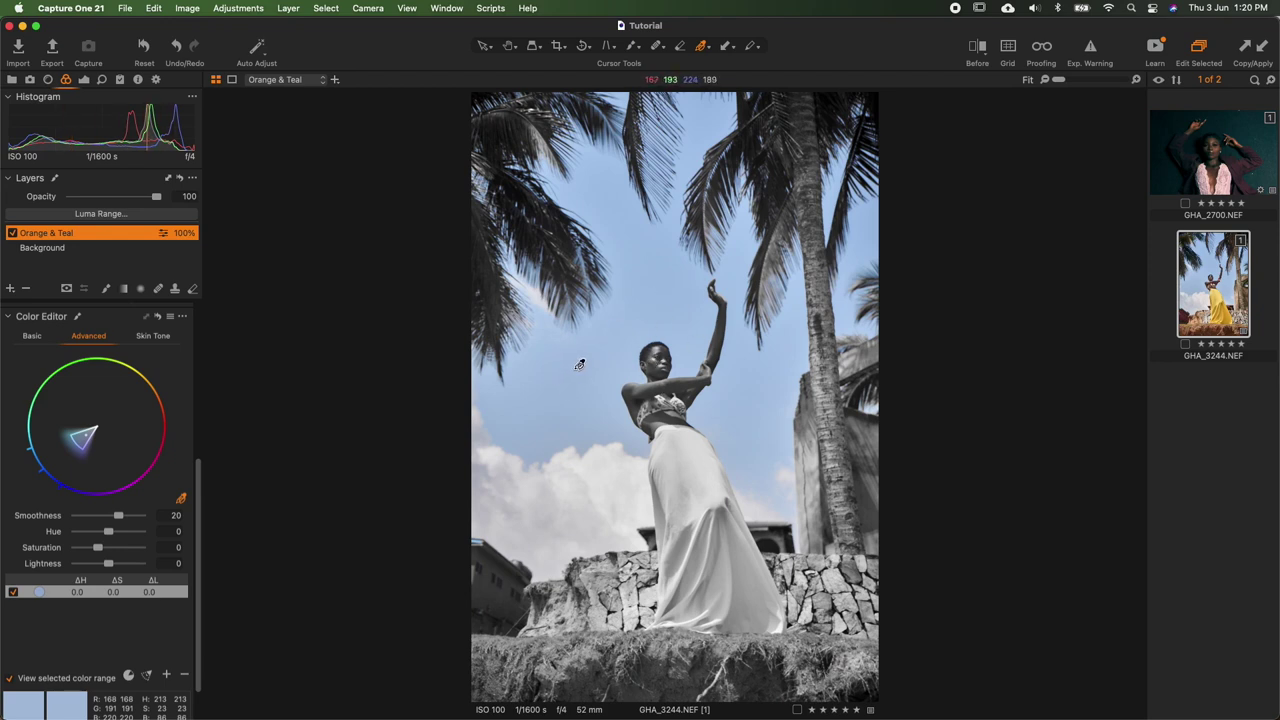
click(9, 679)
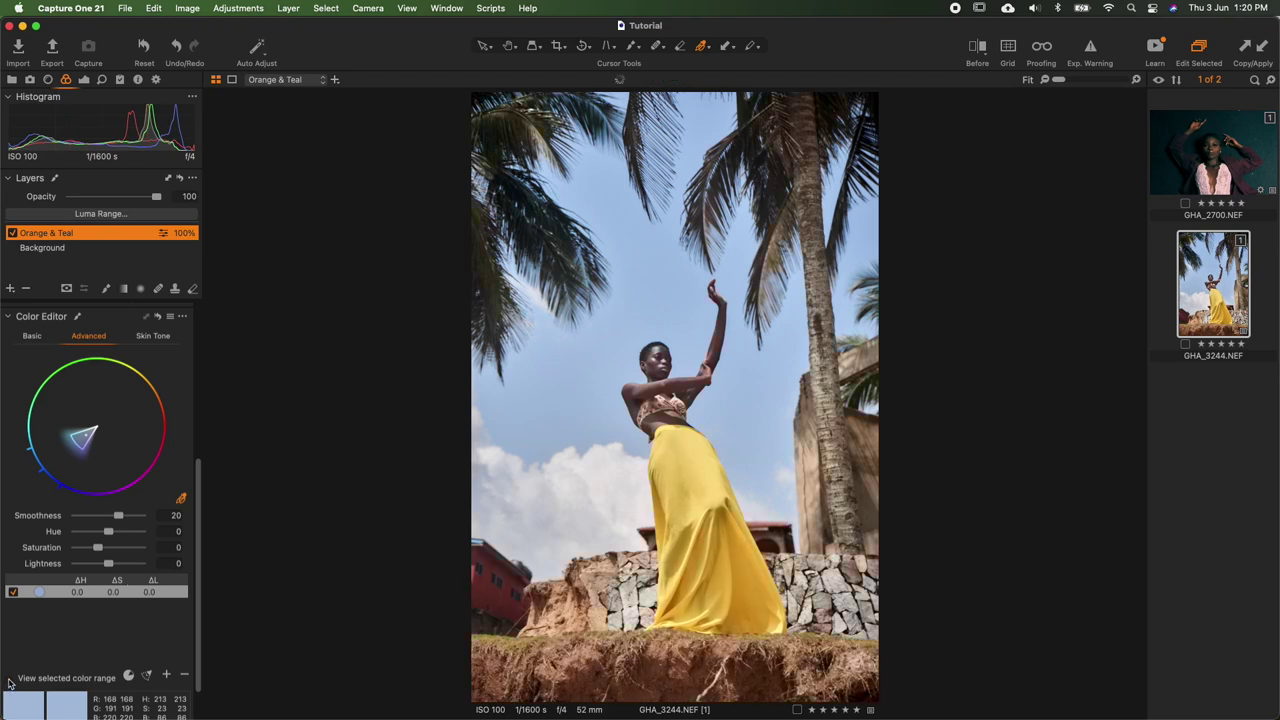
- Test both extremes of the sky range's hue and set it to -30 for a teal sky
scroll(110, 560, up, 3)
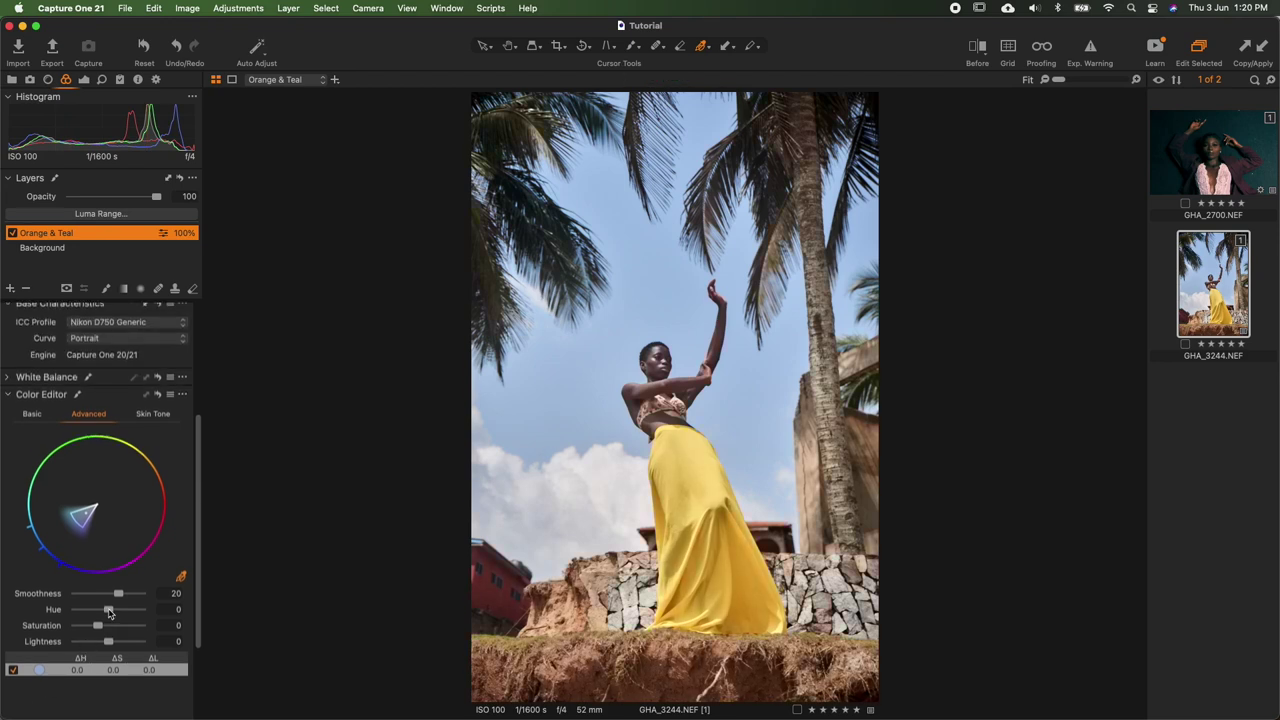
drag(109, 611, 38, 613)
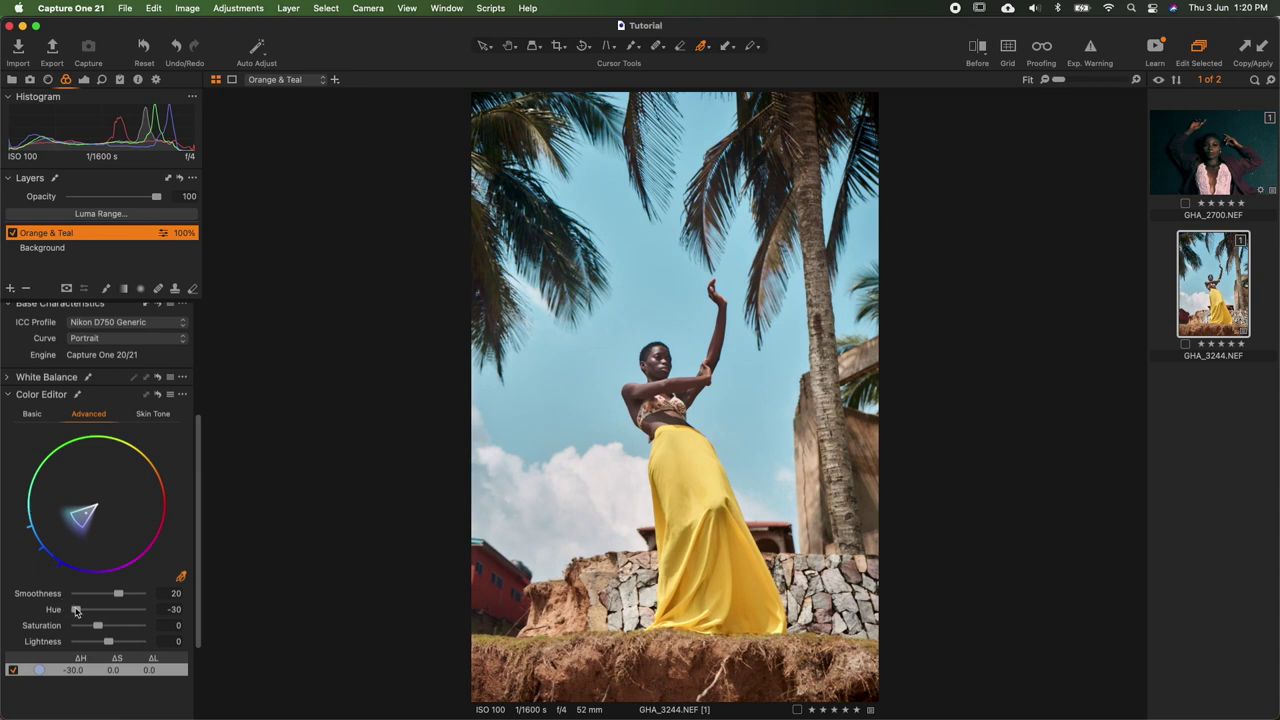
drag(82, 609, 141, 609)
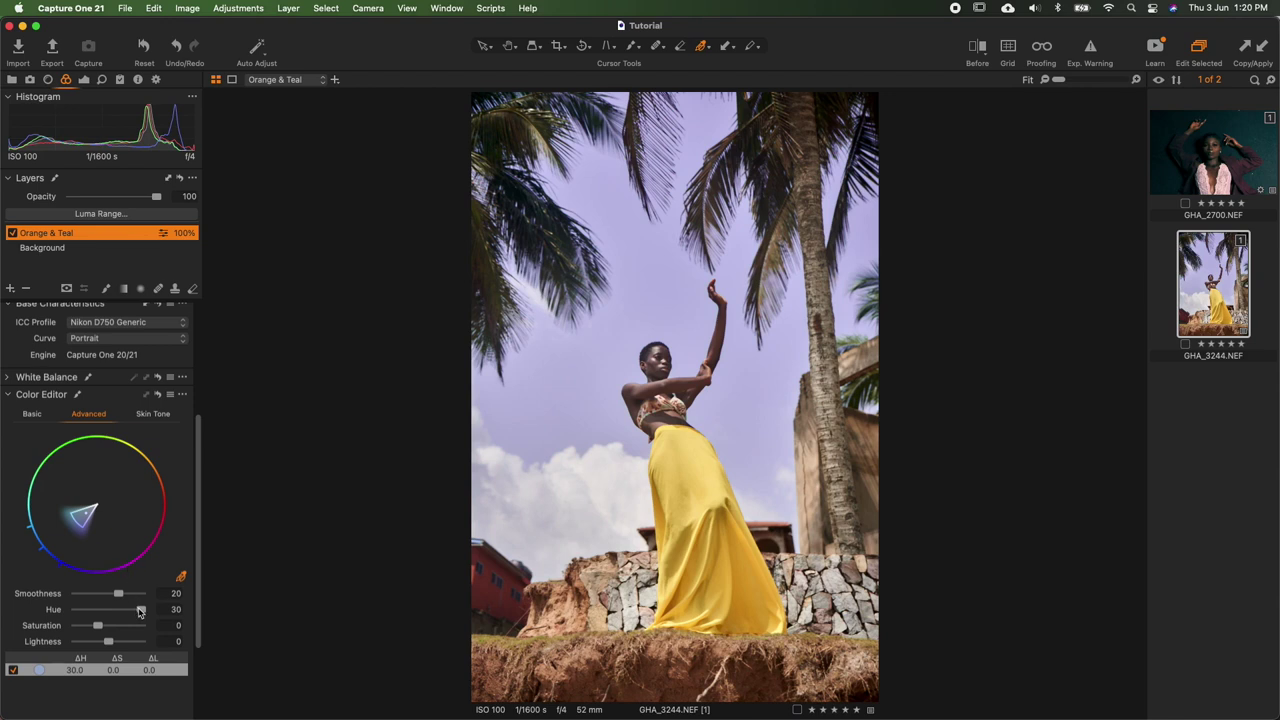
drag(141, 609, 57, 614)
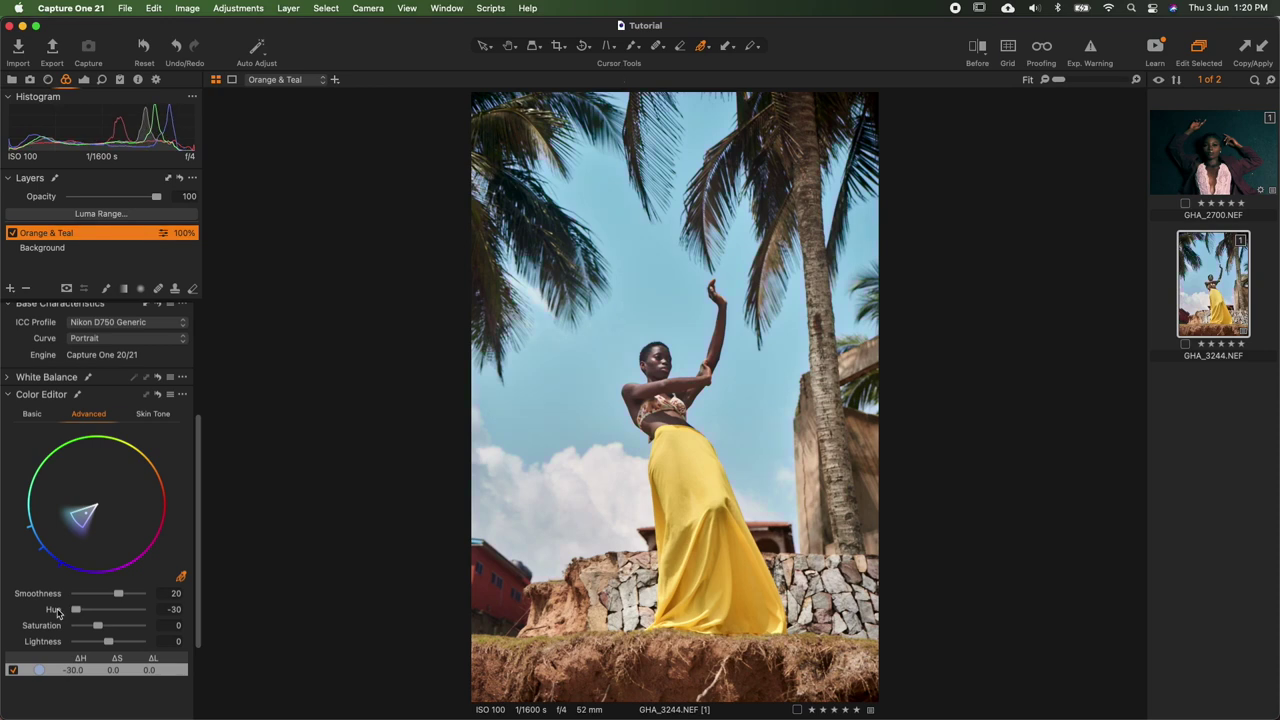
- Sample the sky again as a second colour range and set its hue to -30
scroll(90, 614, down, 3)
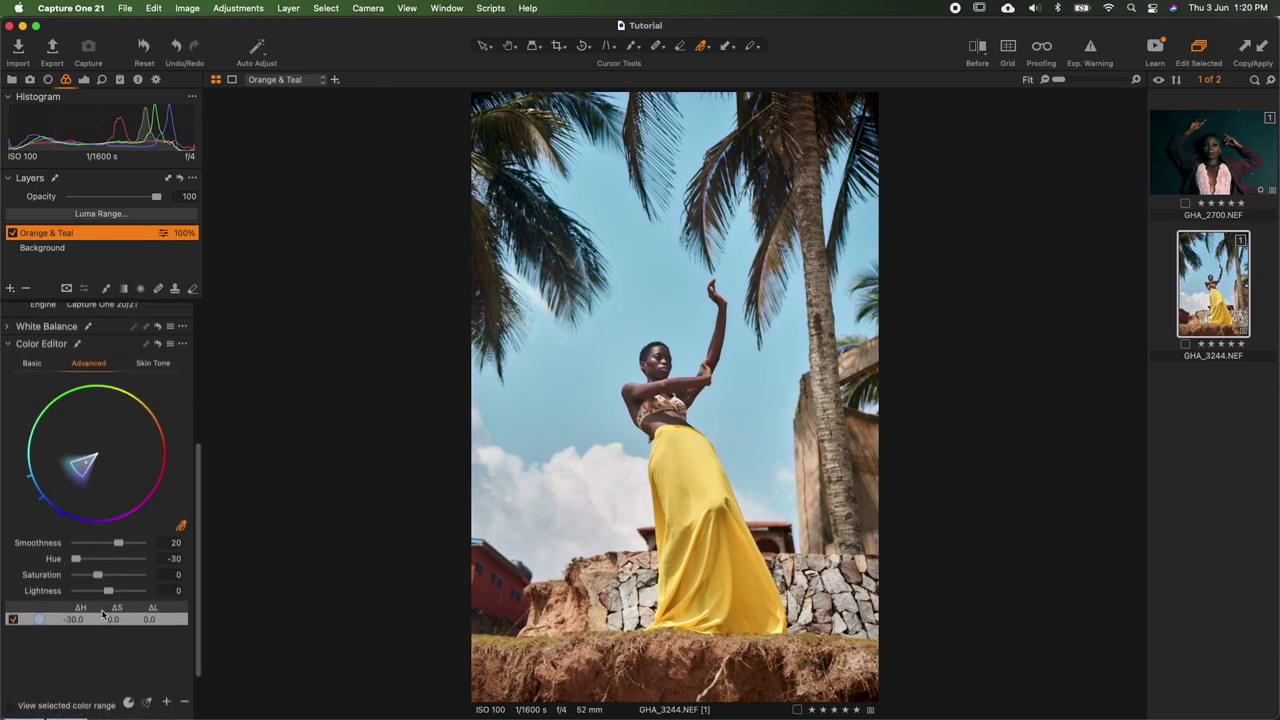
scroll(103, 613, down, 1)
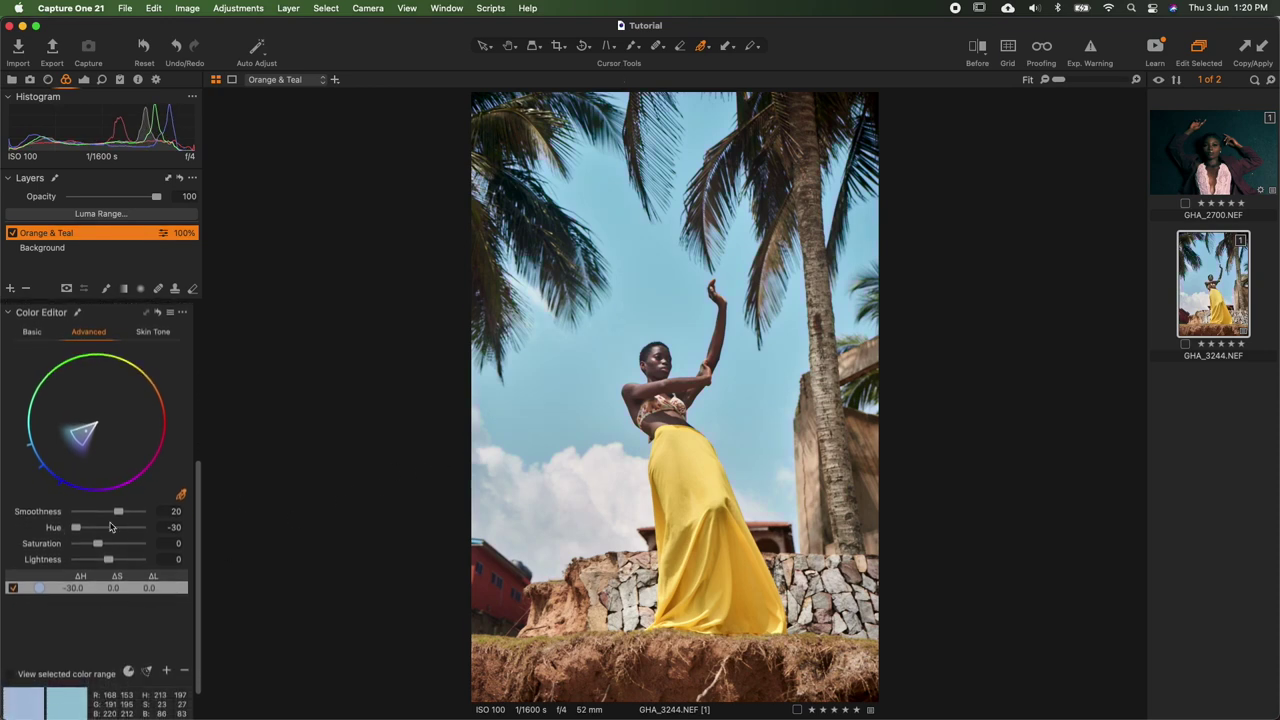
click(590, 403)
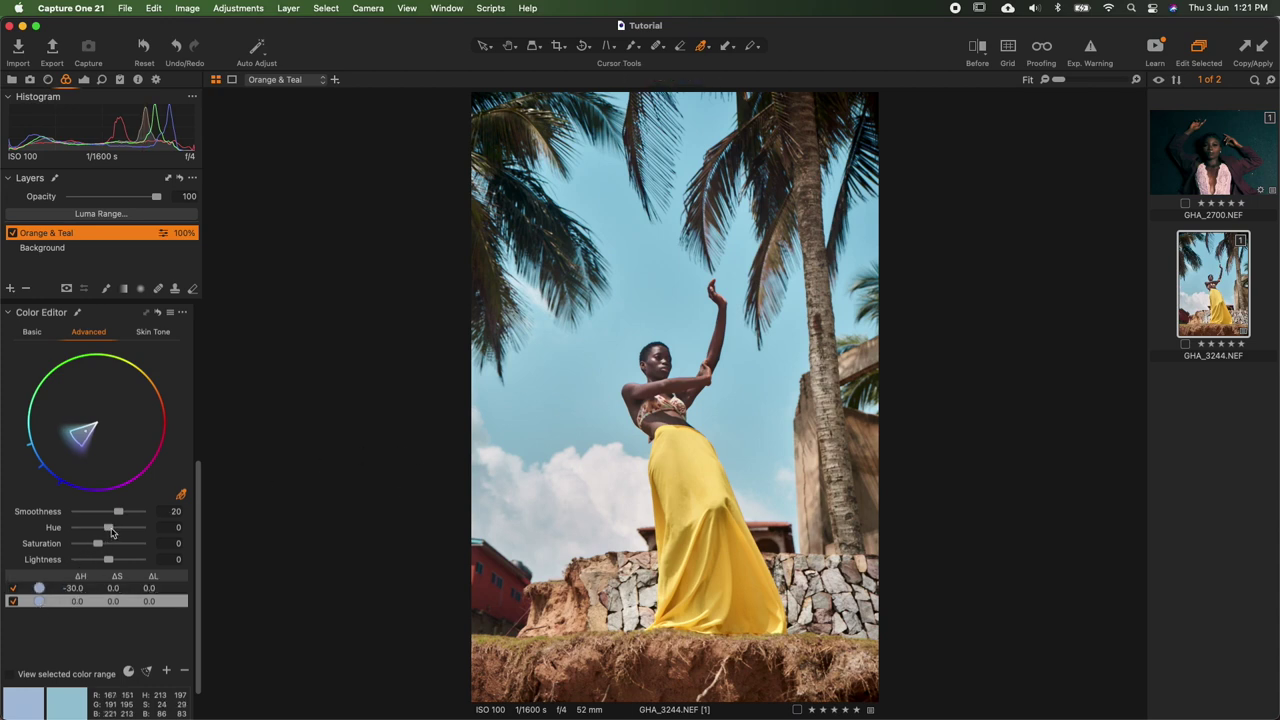
drag(109, 528, 43, 535)
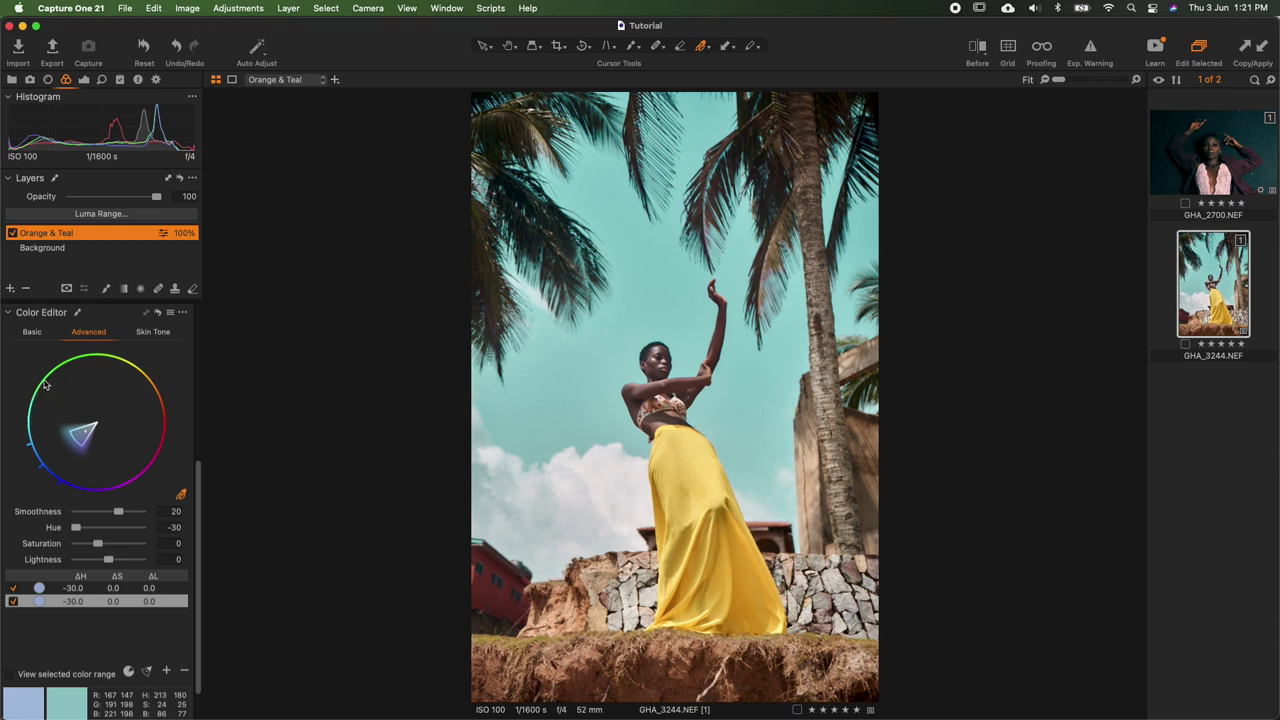
- Try a third sky colour range with its hue at -30, and delete that range
click(589, 411)
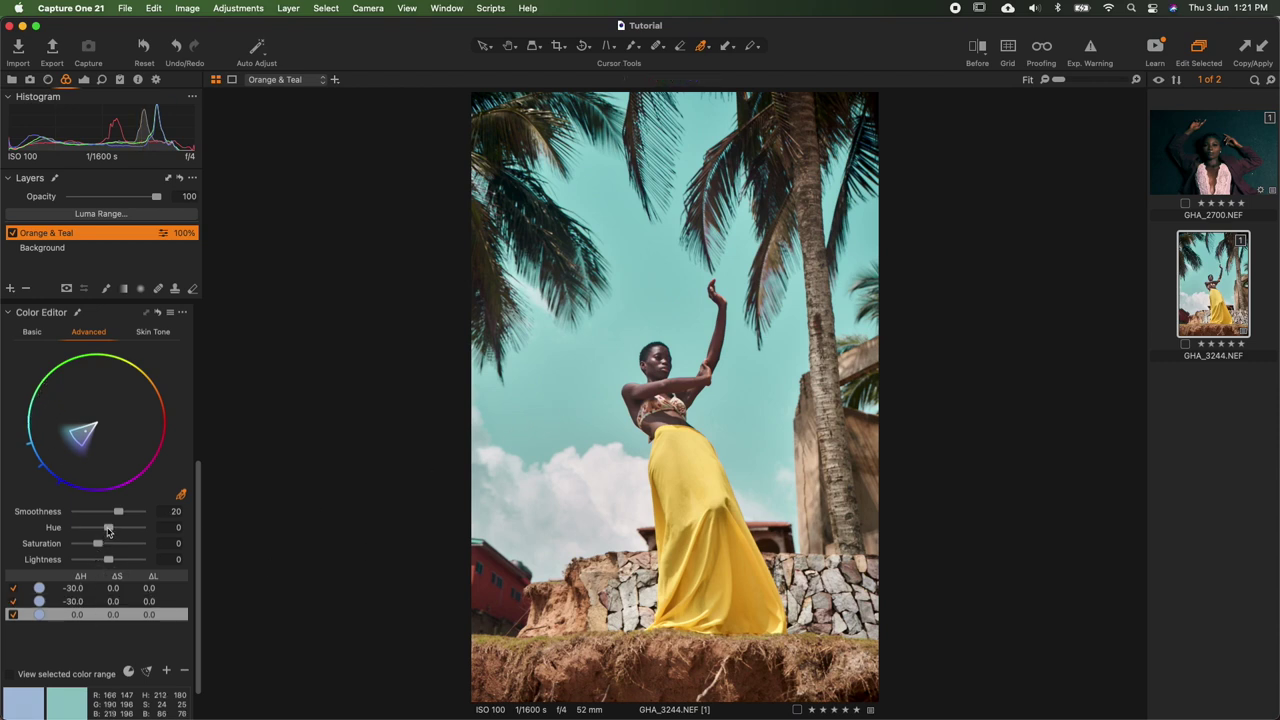
drag(100, 528, 48, 534)
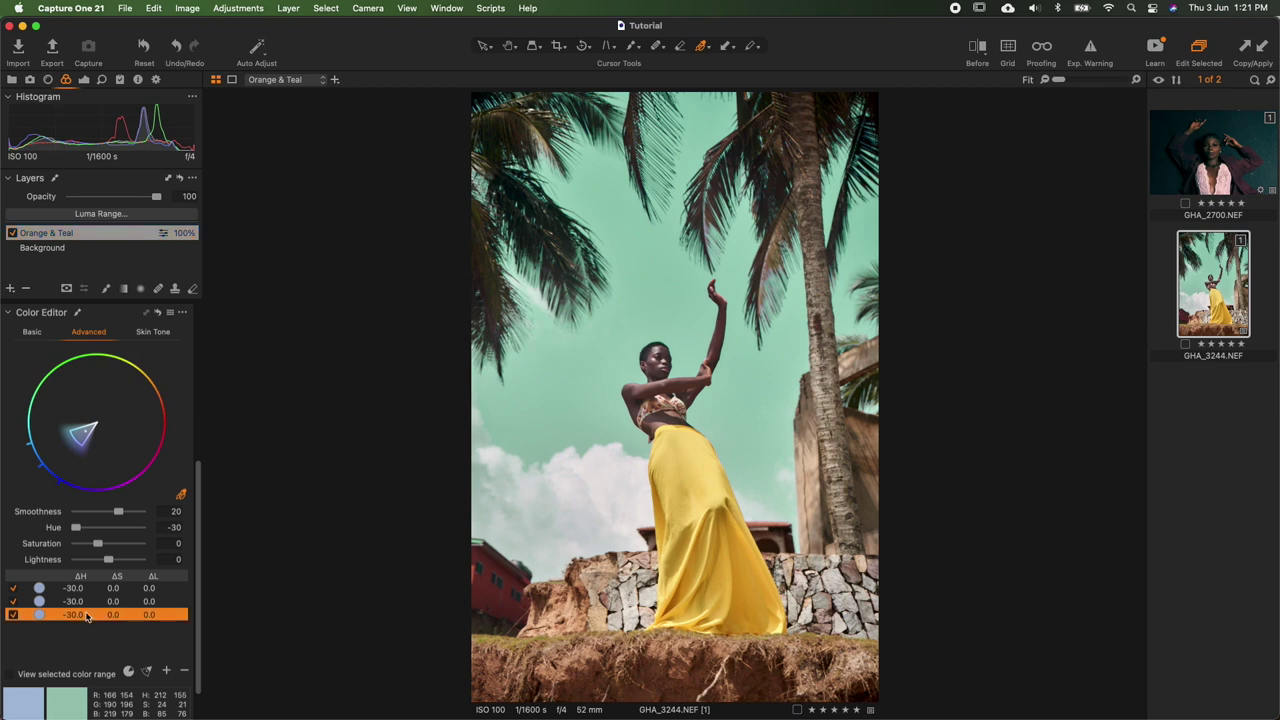
key(BackSpace)
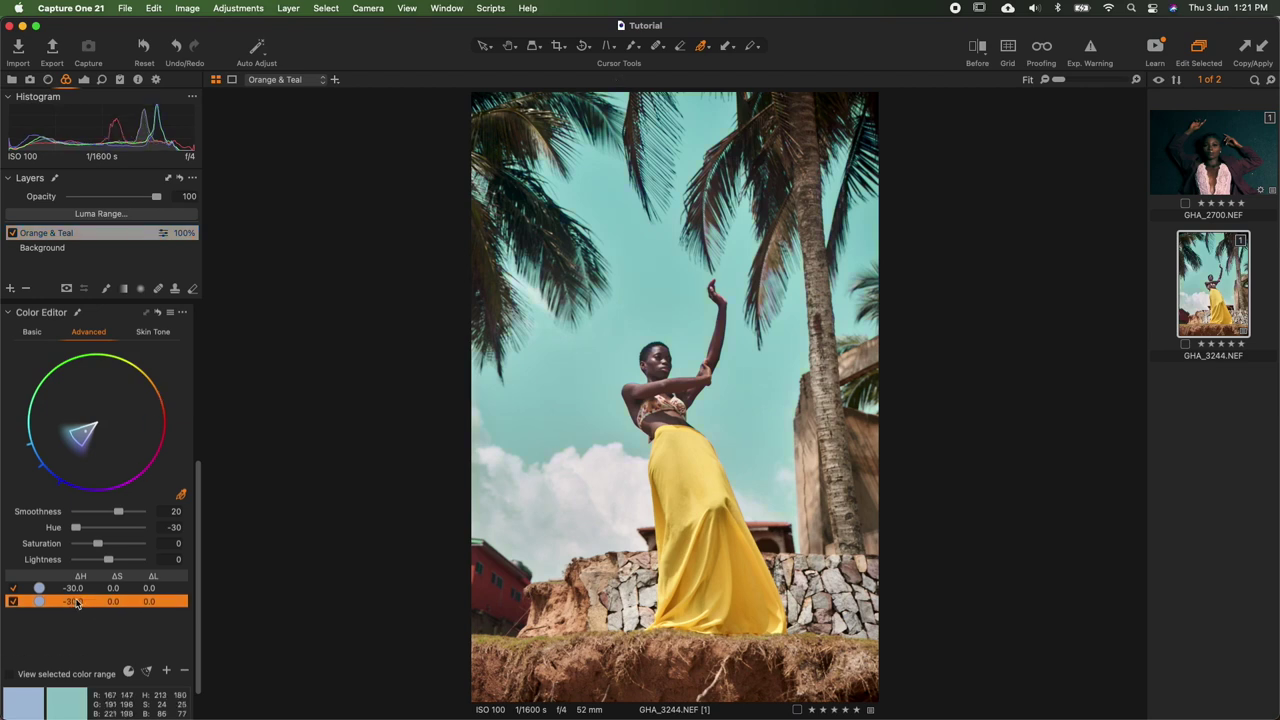
- Compare the photo with the second sky range off and on, and with the Orange & Teal layer off and on
click(12, 601)
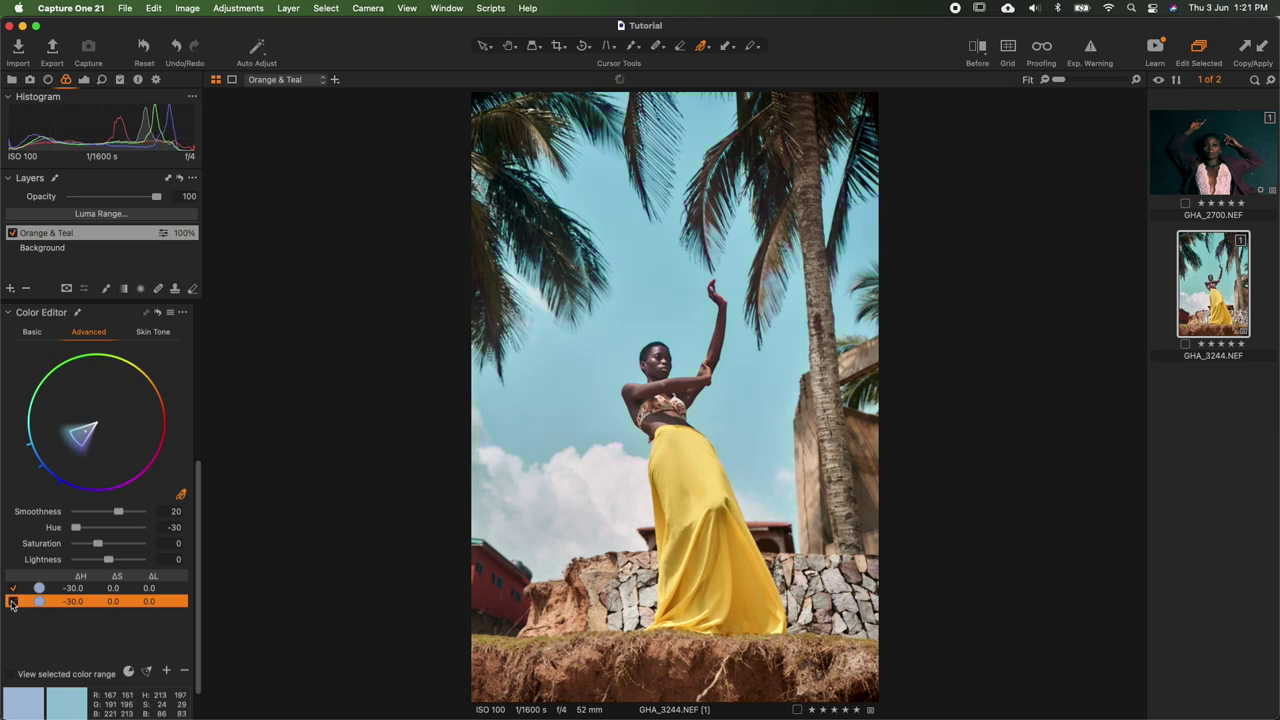
click(12, 601)
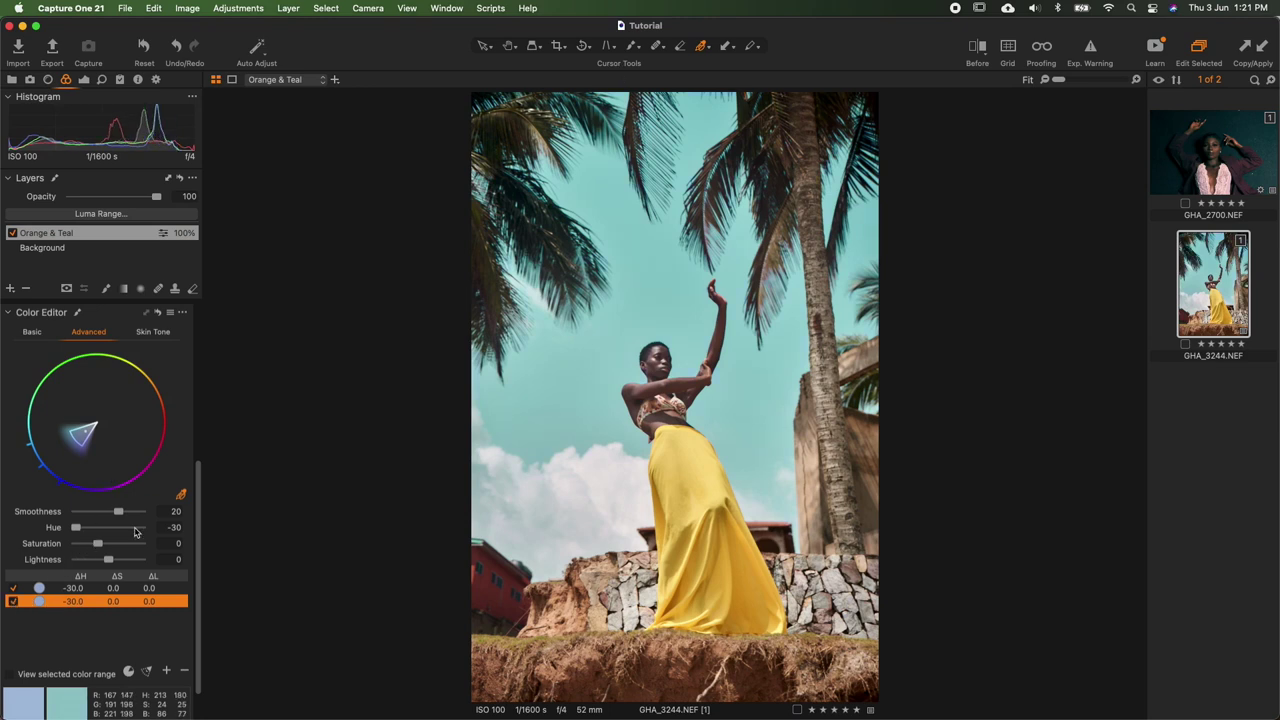
drag(200, 538, 202, 492)
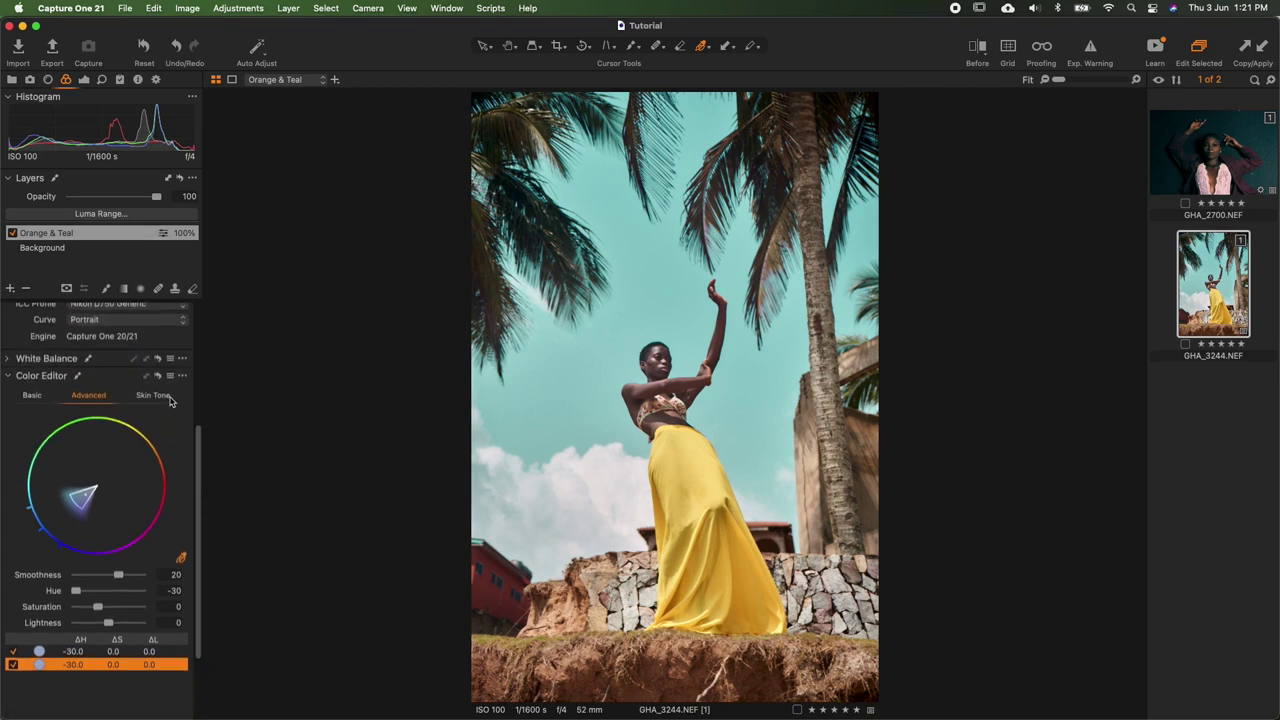
click(12, 233)
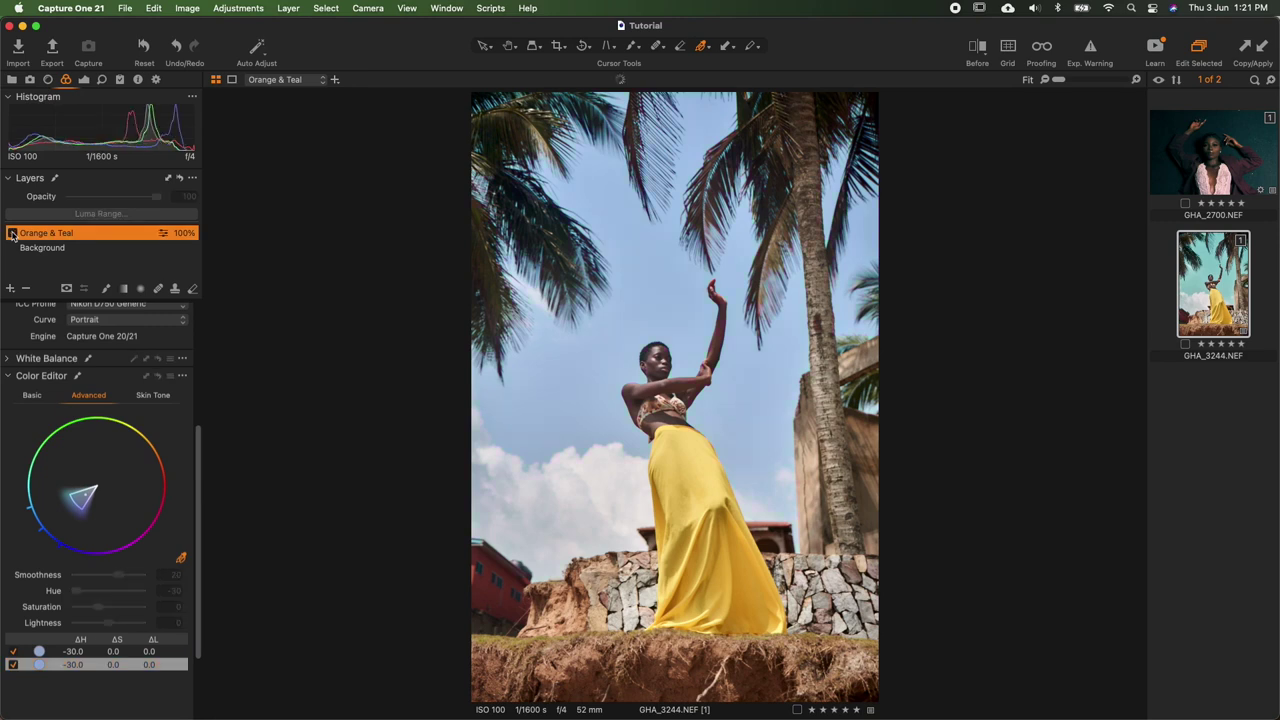
click(12, 233)
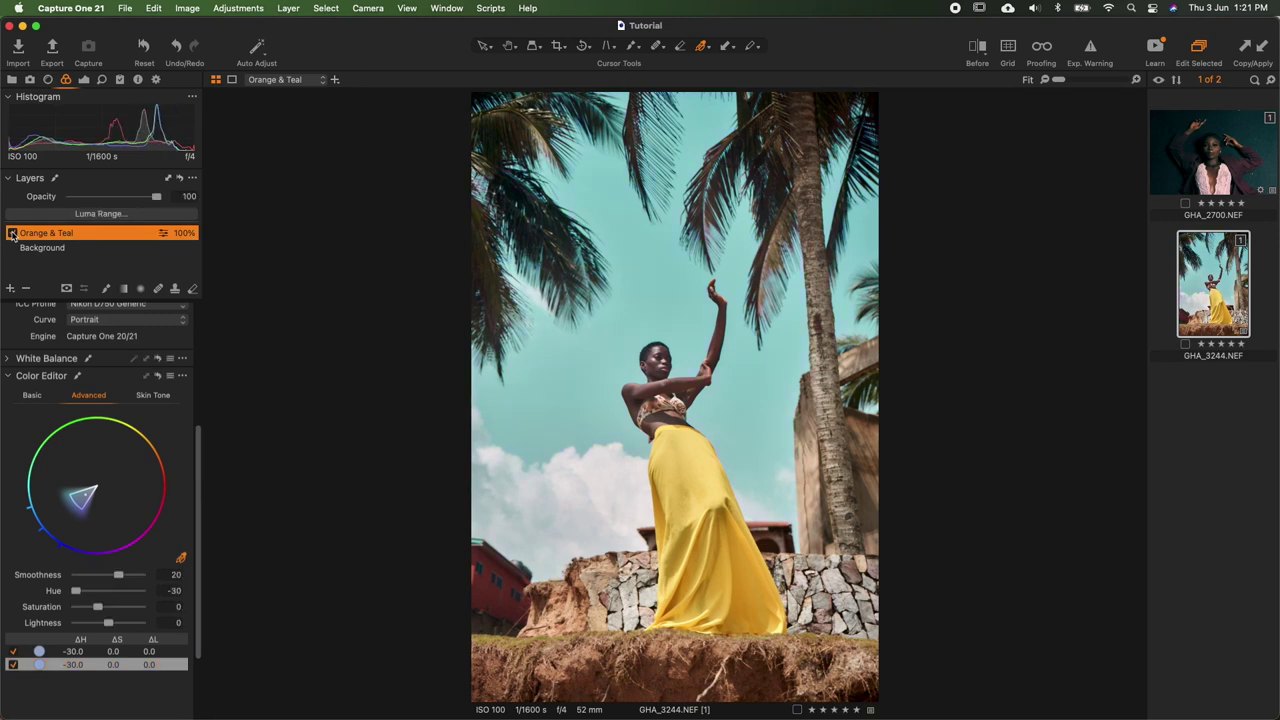
- Sample the brown ground as a third Advanced Color Editor range and, in the isolated range view, narrow it to exclude the yellow skirt
scroll(160, 490, down, 3)
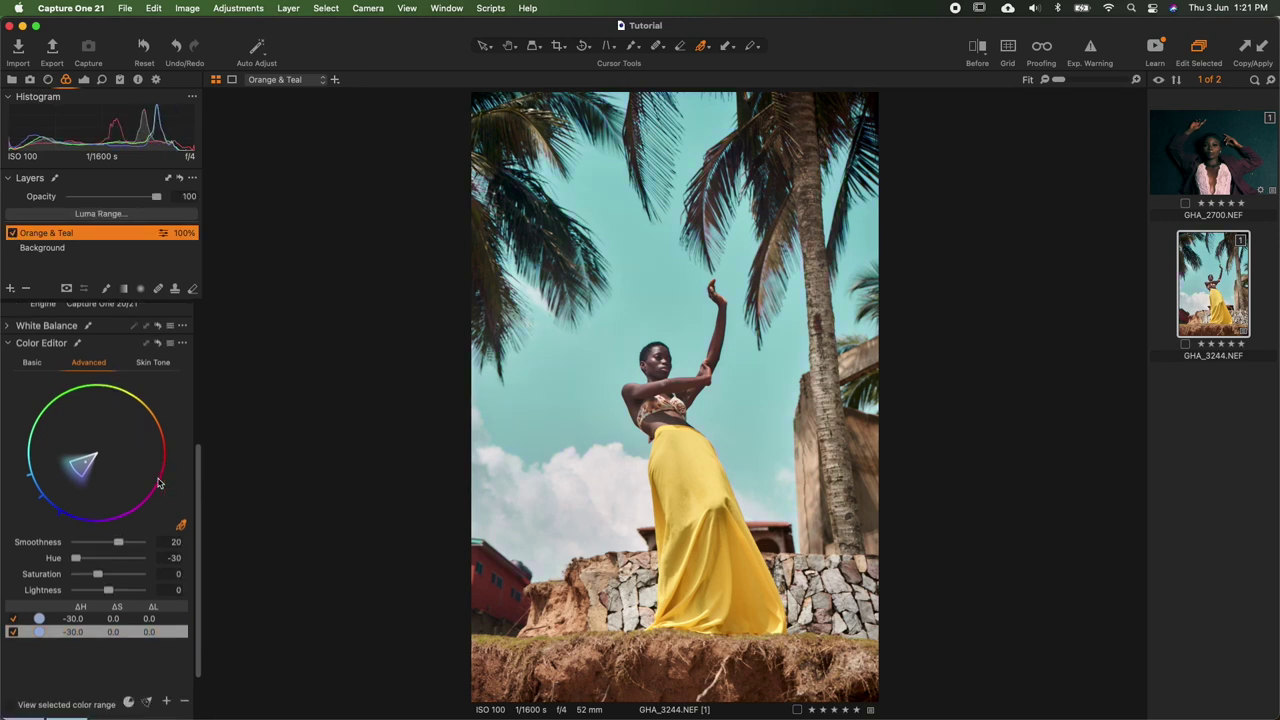
scroll(157, 483, down, 1)
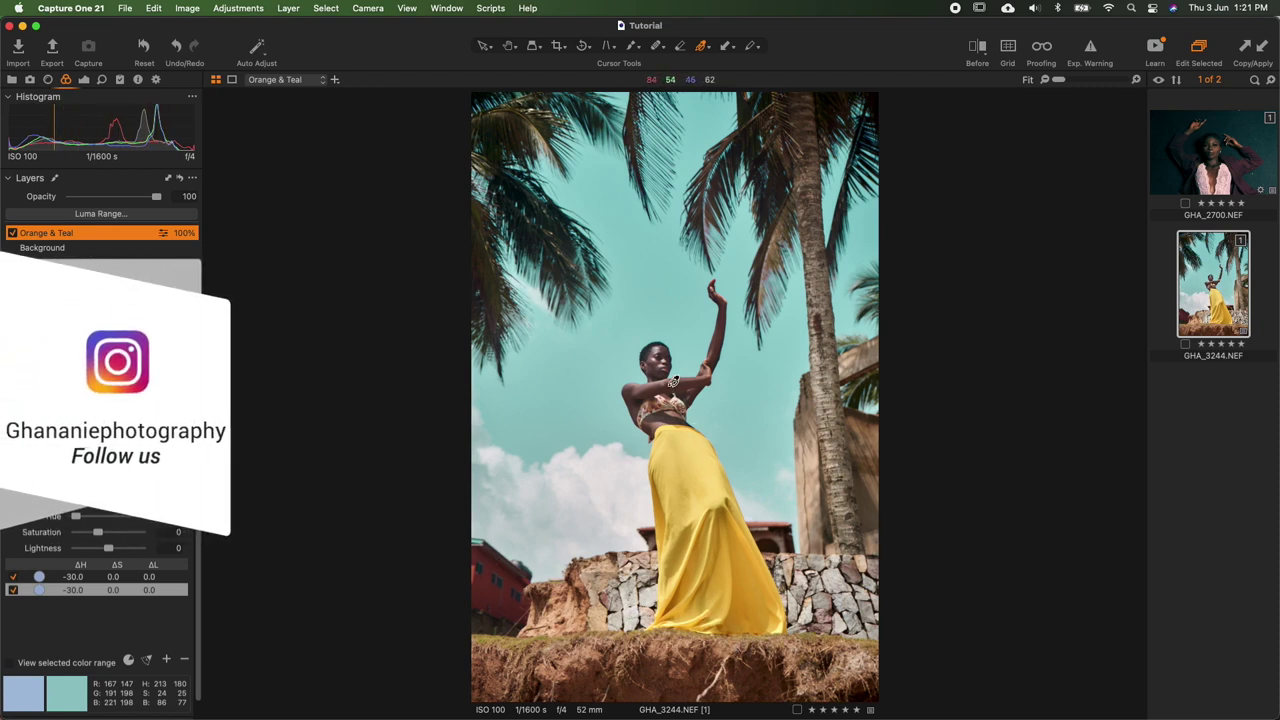
click(668, 657)
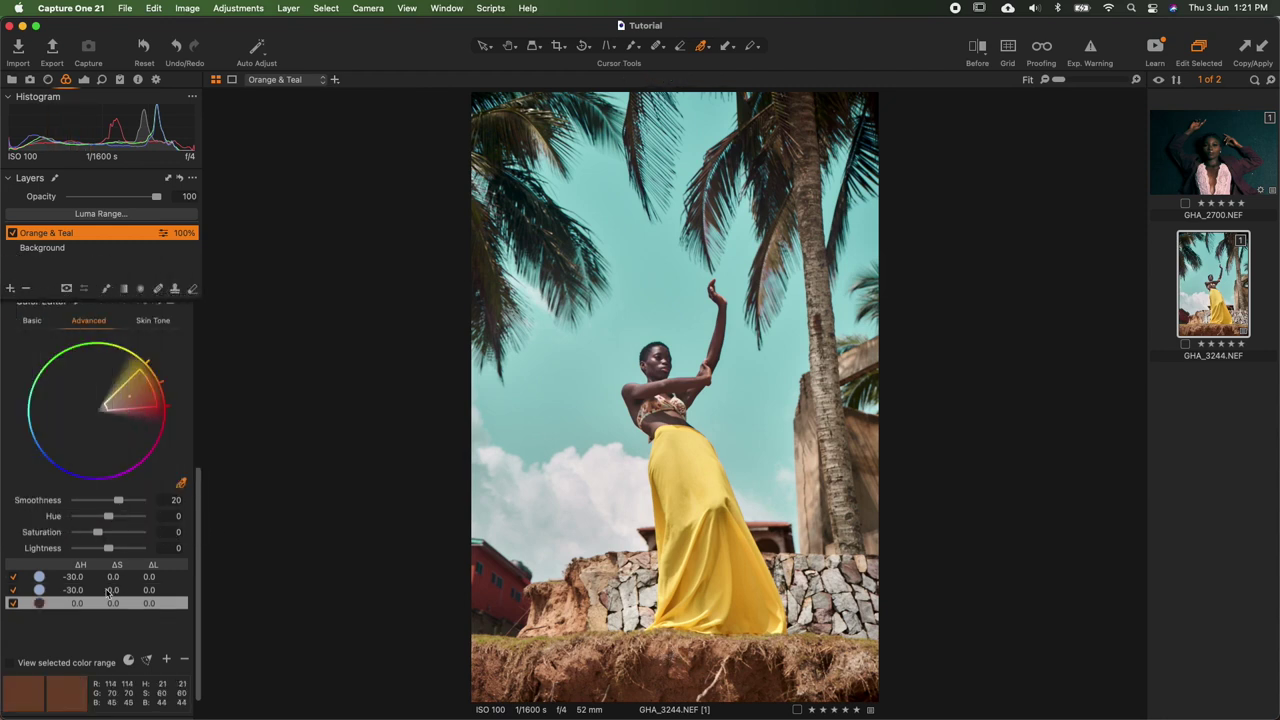
scroll(106, 594, down, 2)
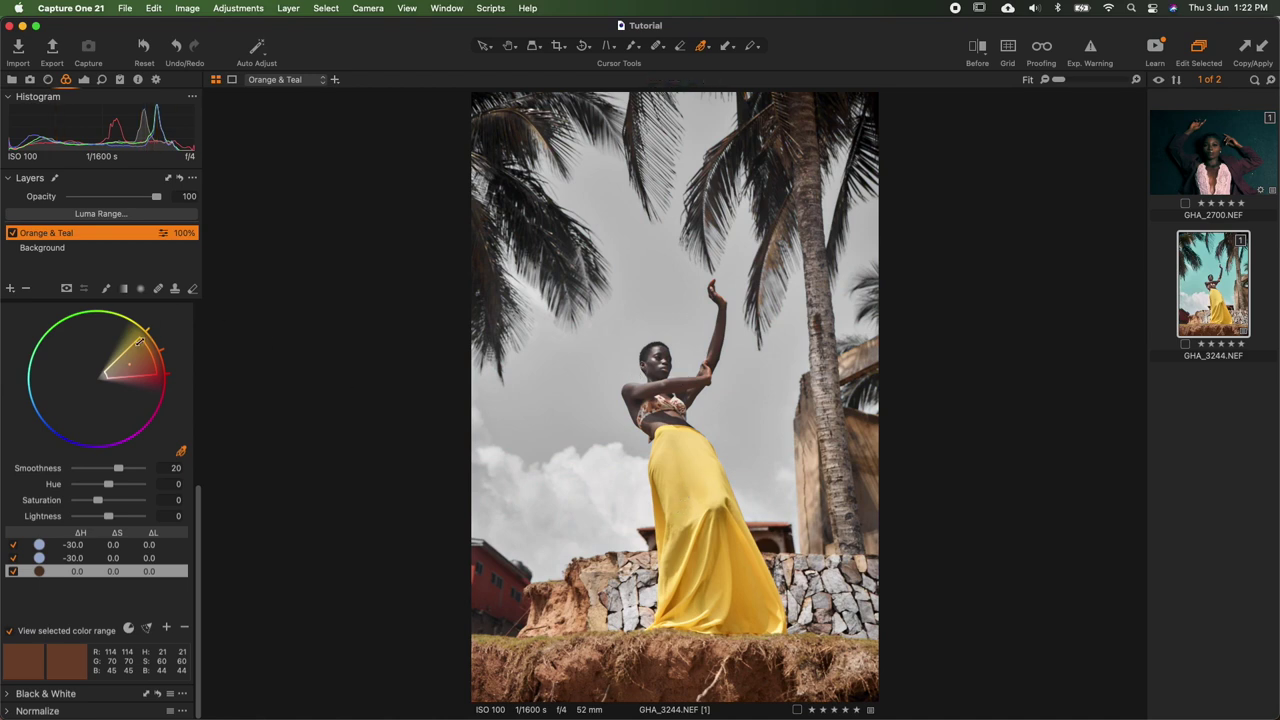
mouse_move(130, 346)
mouse_down()
mouse_move(141, 357)
mouse_move(129, 368)
mouse_up()
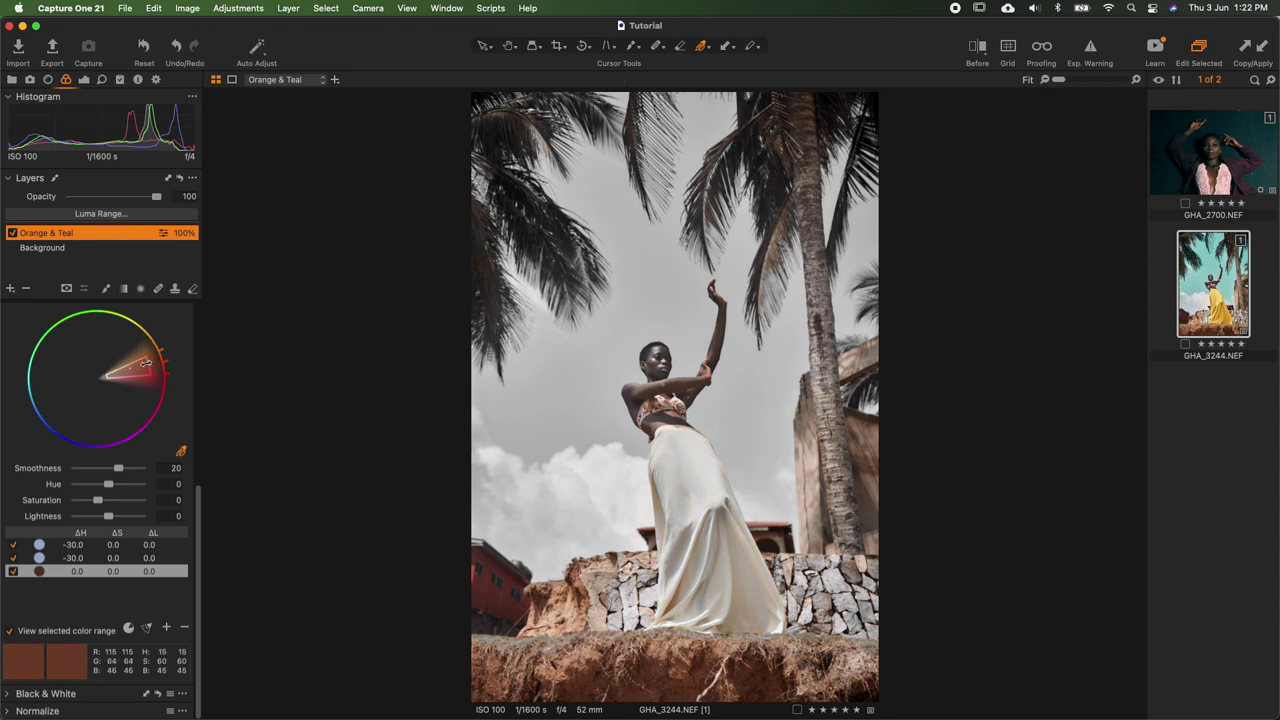
drag(146, 364, 149, 362)
drag(143, 359, 145, 365)
scroll(108, 606, up, 3)
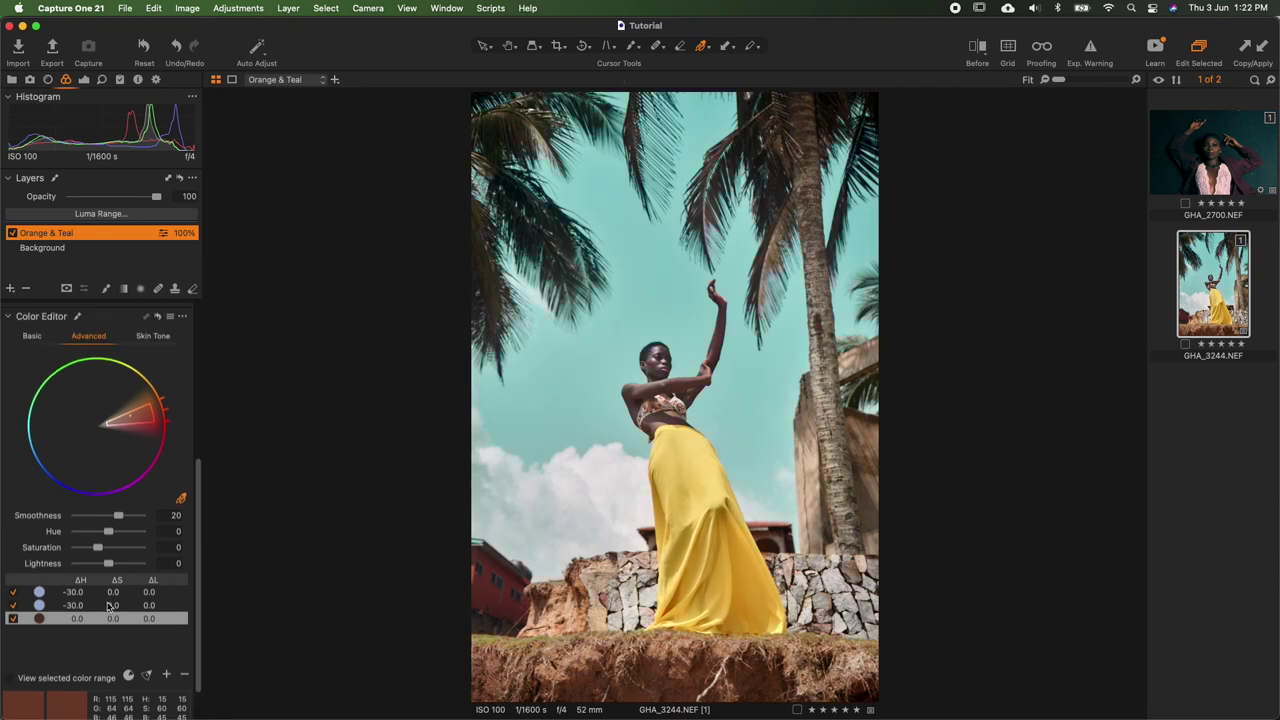
- Try the ground range's hue at 30, and reset that hue
scroll(108, 606, up, 2)
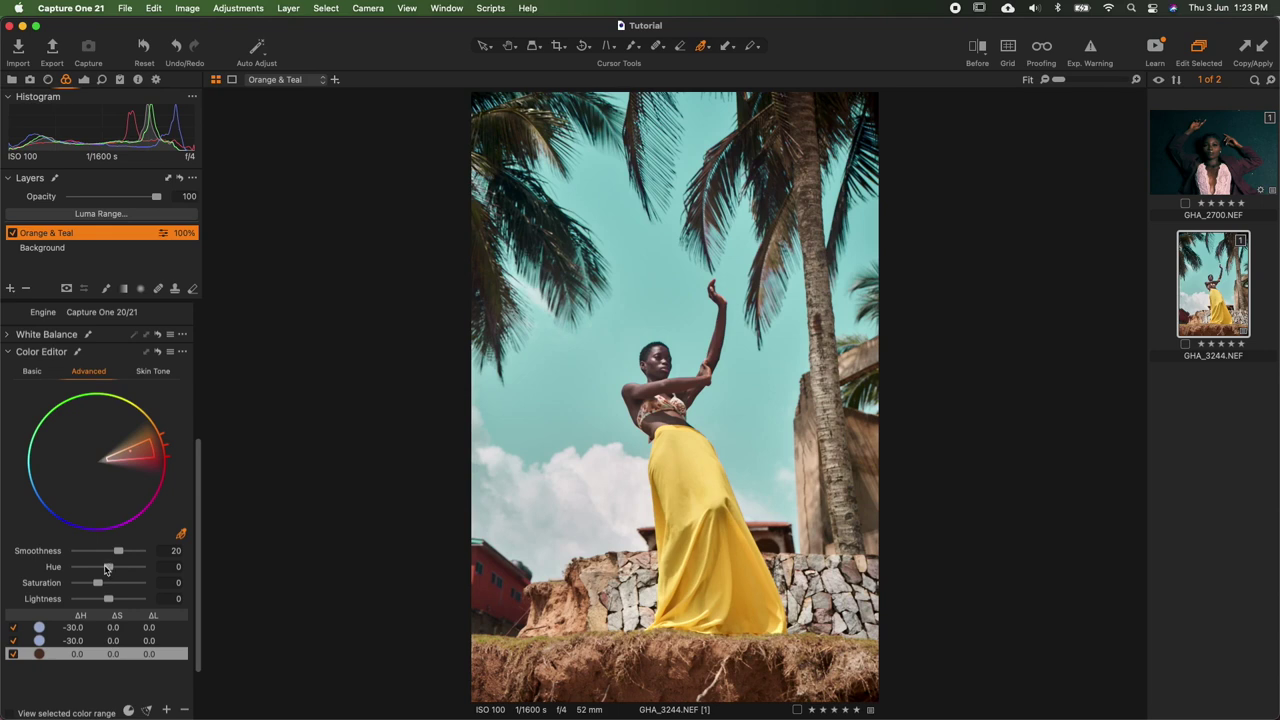
drag(107, 569, 205, 571)
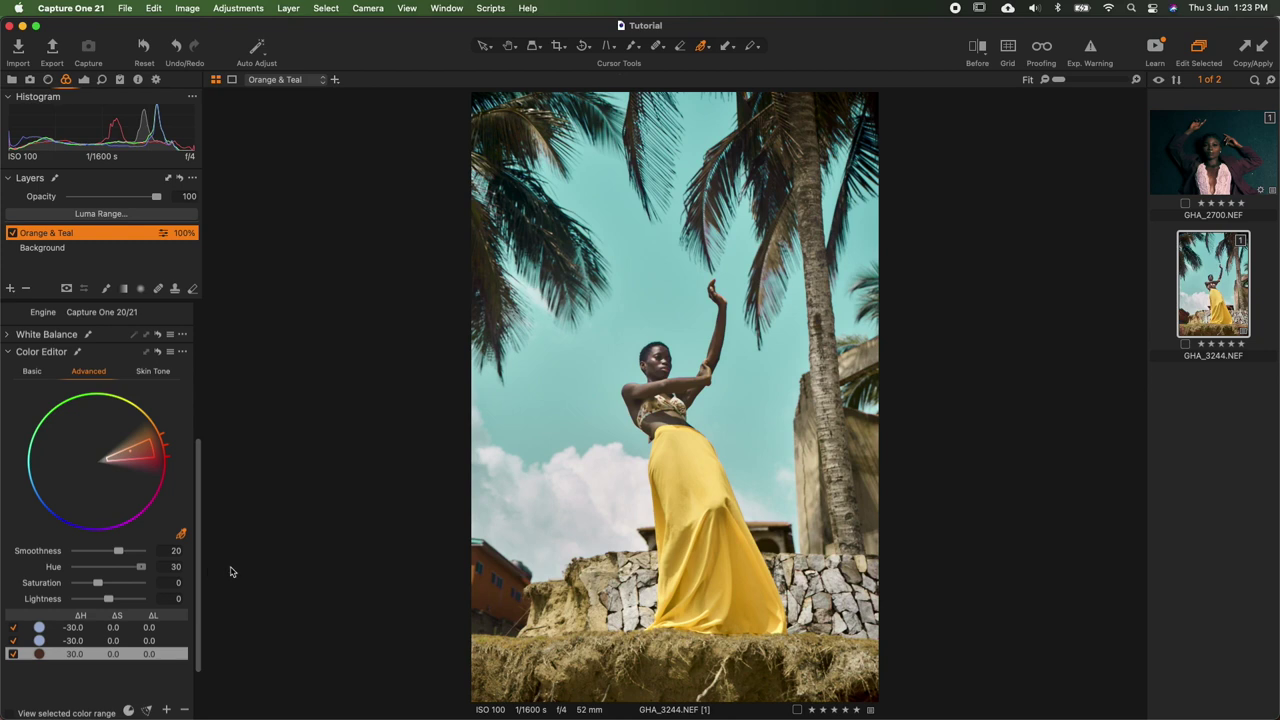
drag(141, 567, 111, 572)
double_click(111, 569)
- Set the ground range's saturation to 28.4, and compare the photo with the Orange & Teal layer off and on
drag(99, 586, 105, 587)
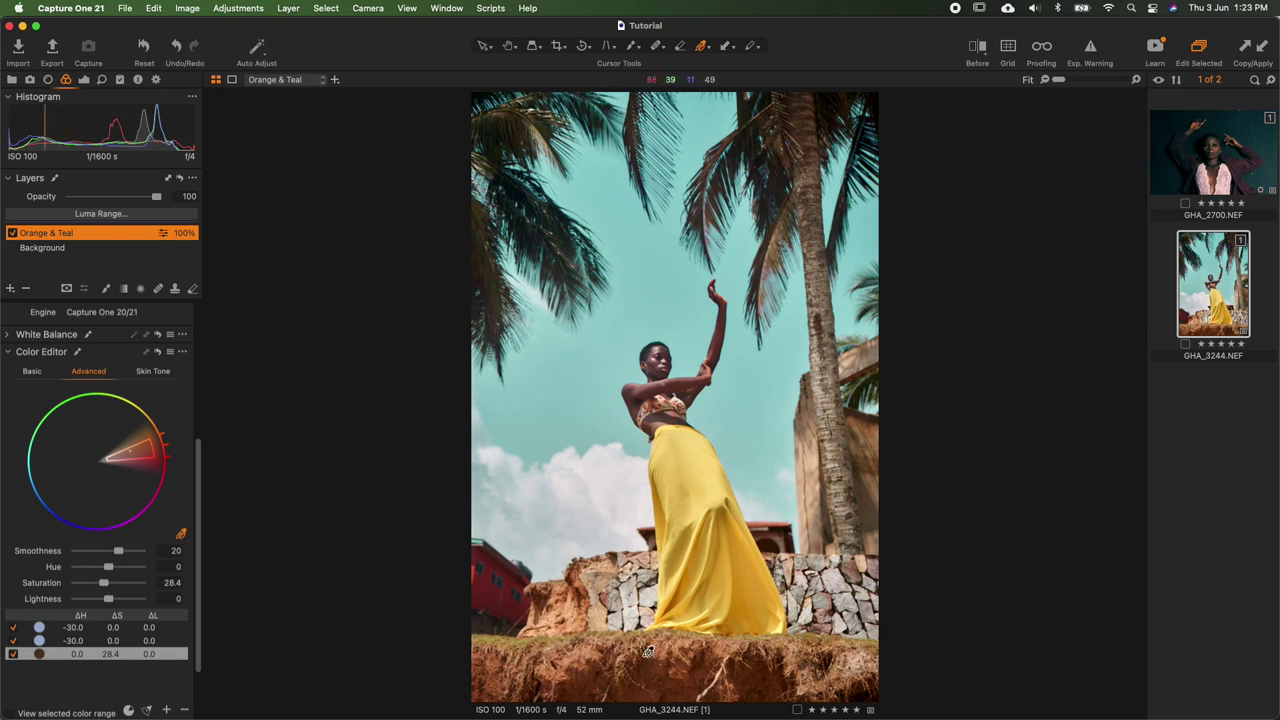
click(12, 233)
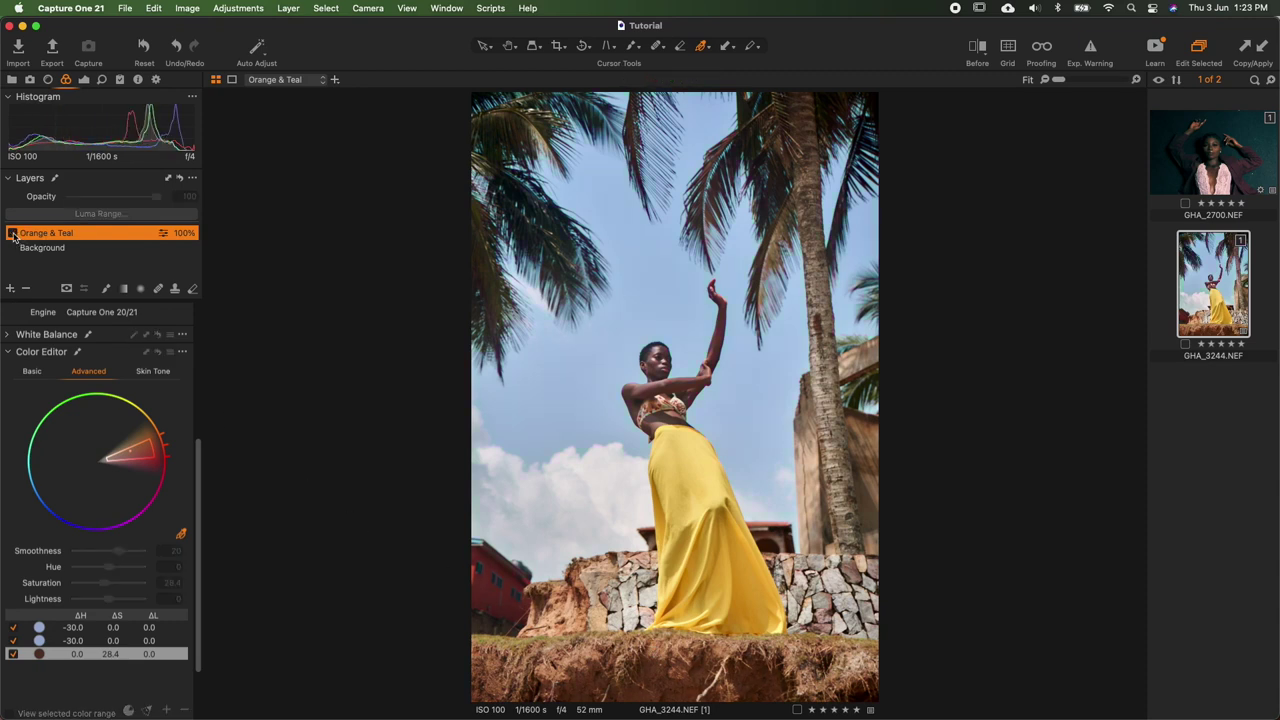
click(12, 233)
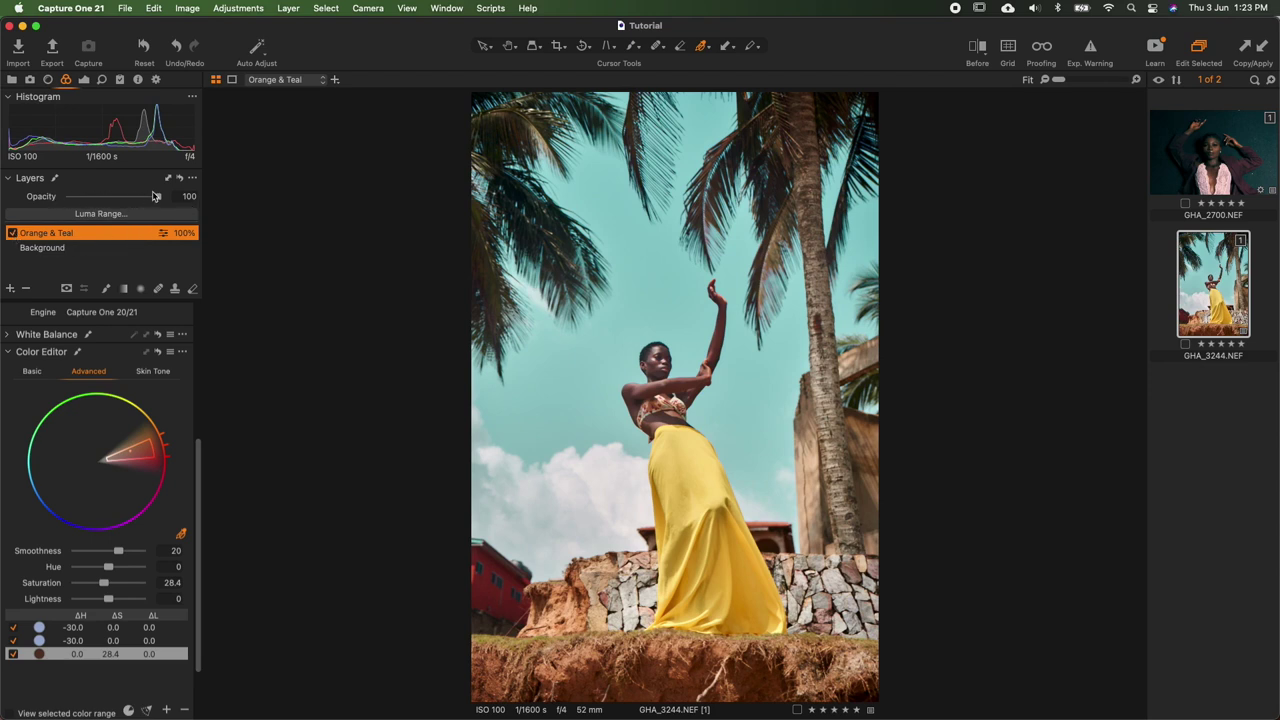
mouse_move(157, 198)
mouse_down()
mouse_move(58, 198)
mouse_move(169, 202)
mouse_up()
- Save only the Color Editor - Advanced settings as a custom preset named Tut O&T in the Ghananie folder
click(170, 352)
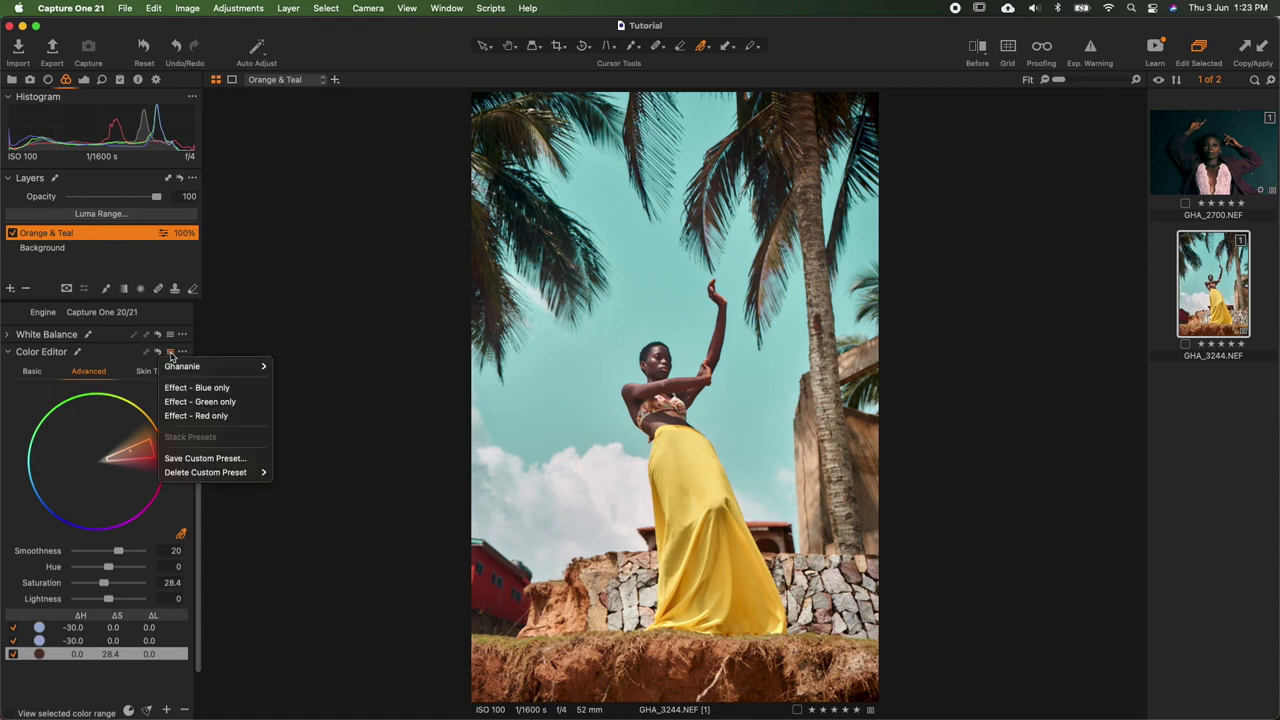
click(217, 459)
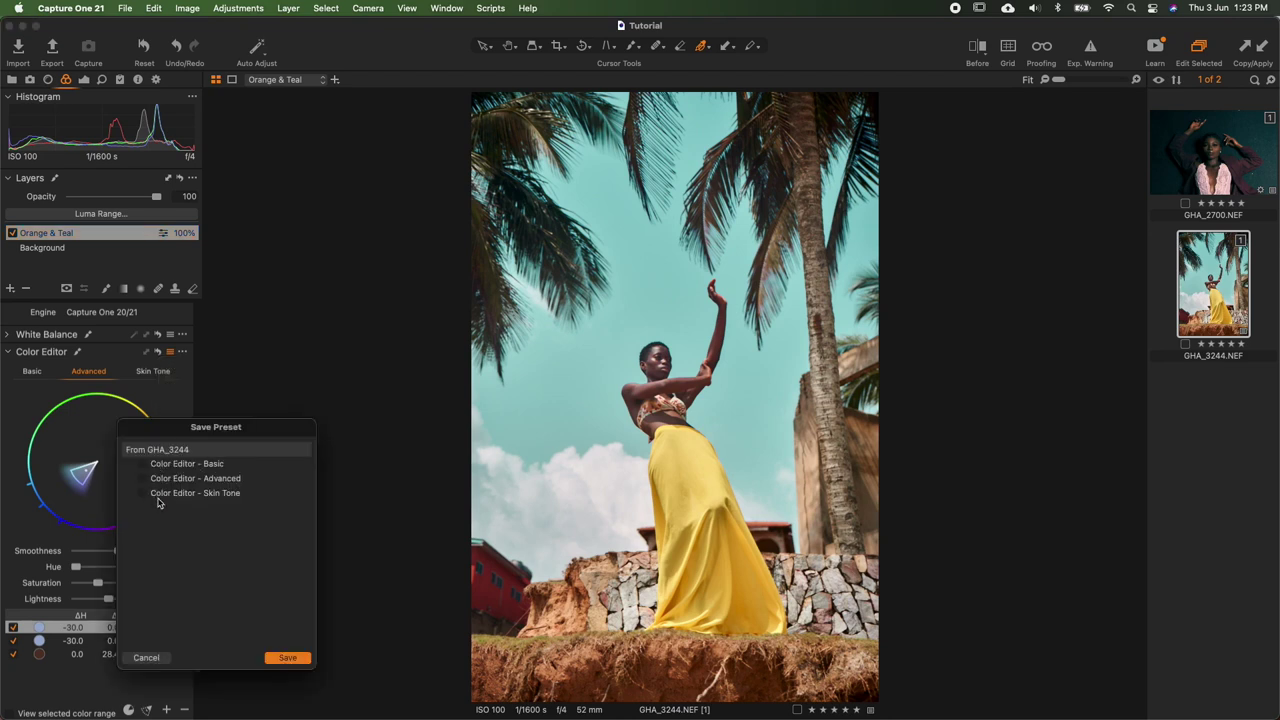
drag(178, 431, 333, 314)
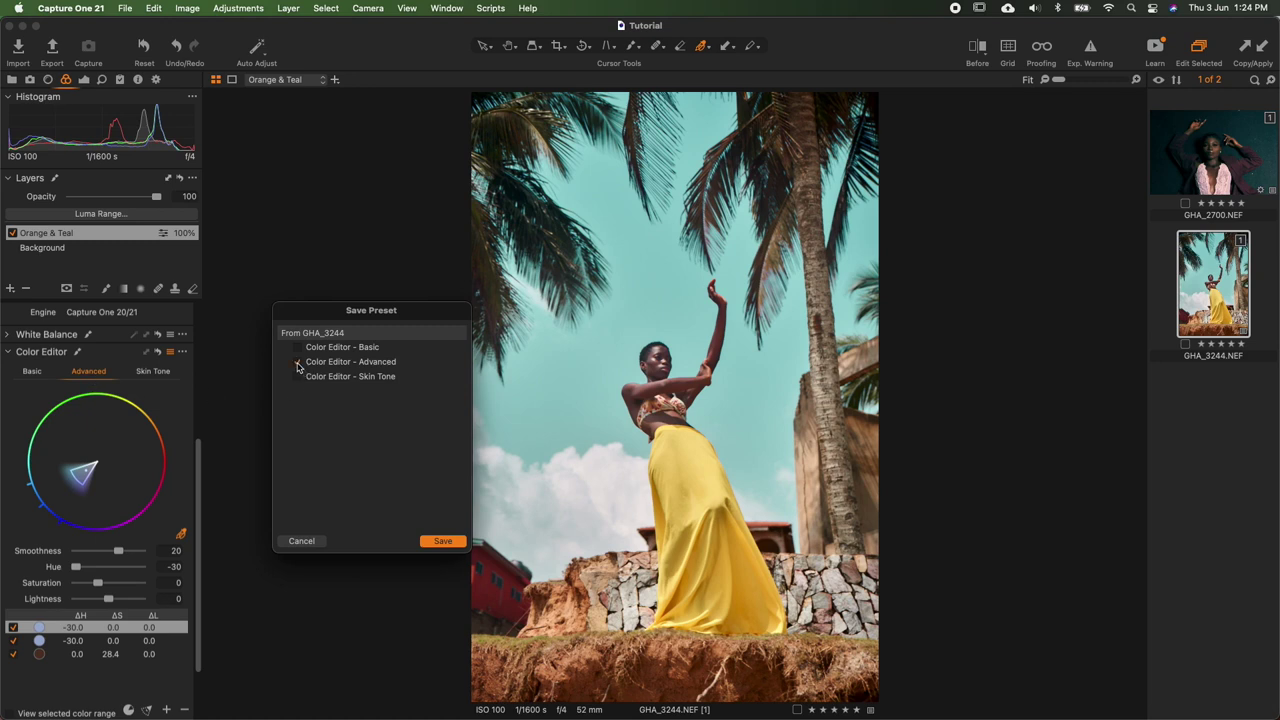
click(441, 541)
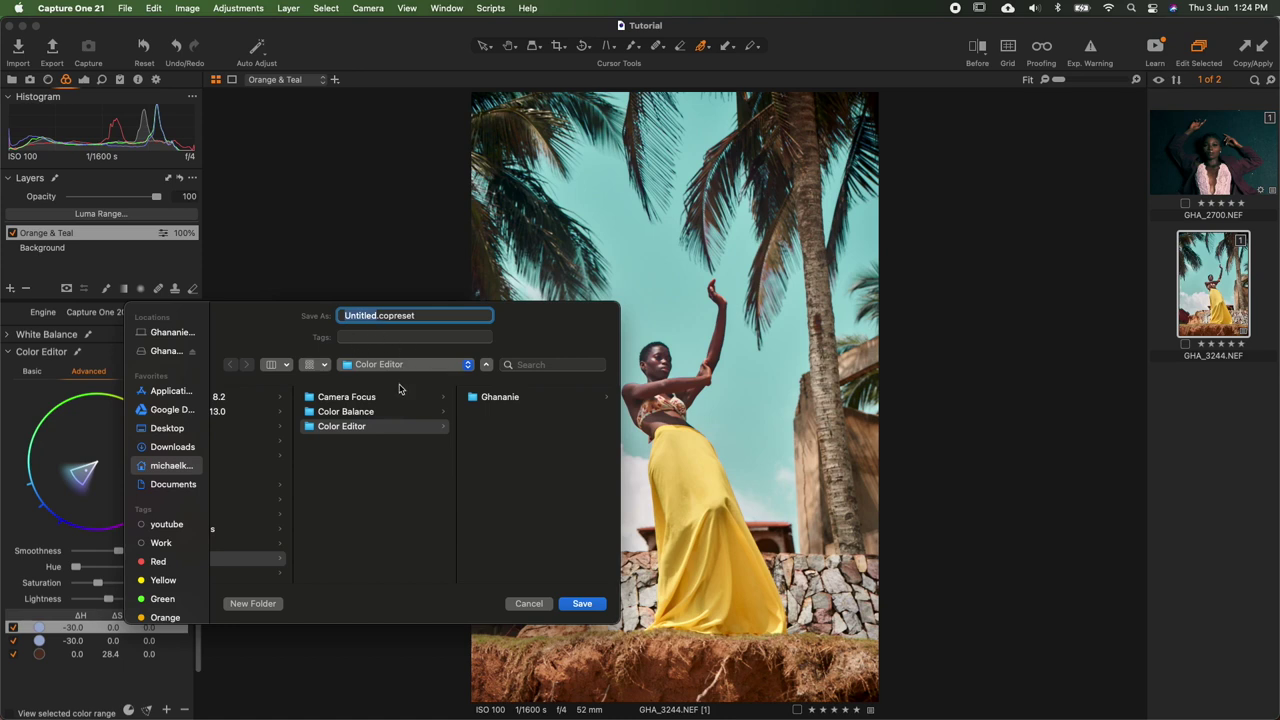
click(505, 400)
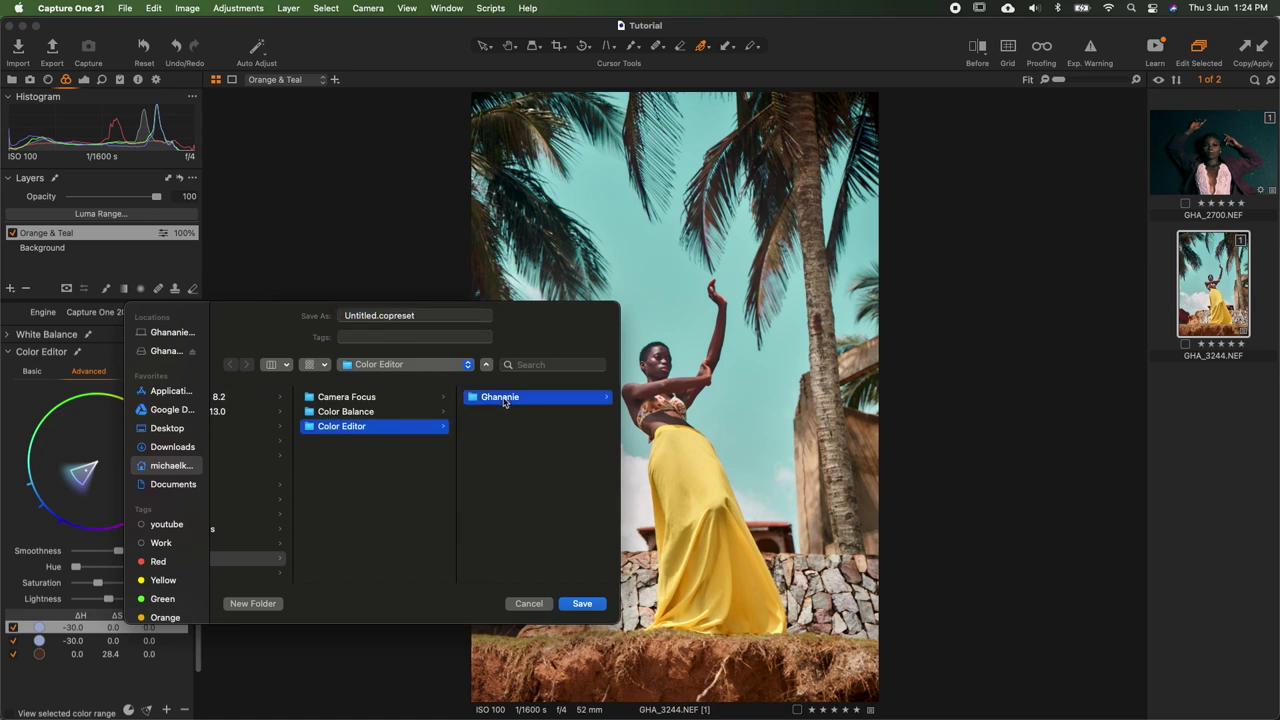
click(361, 316)
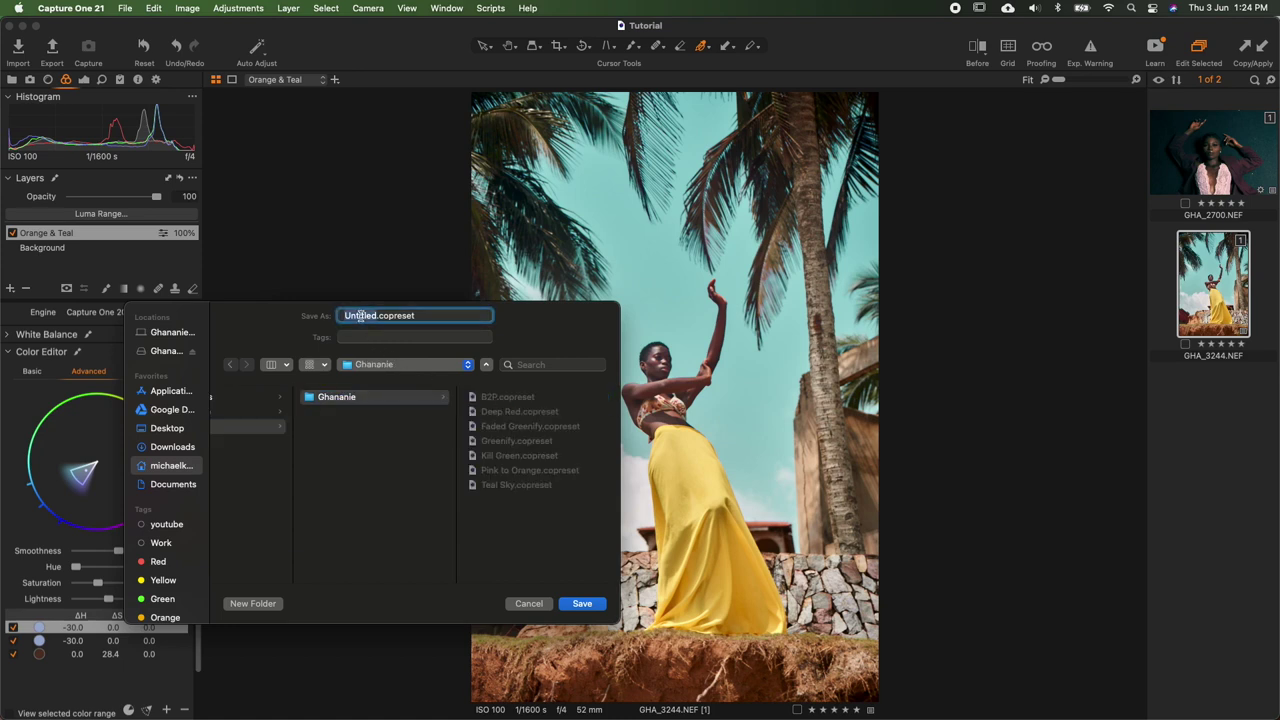
text(Tut O&T)
click(579, 603)
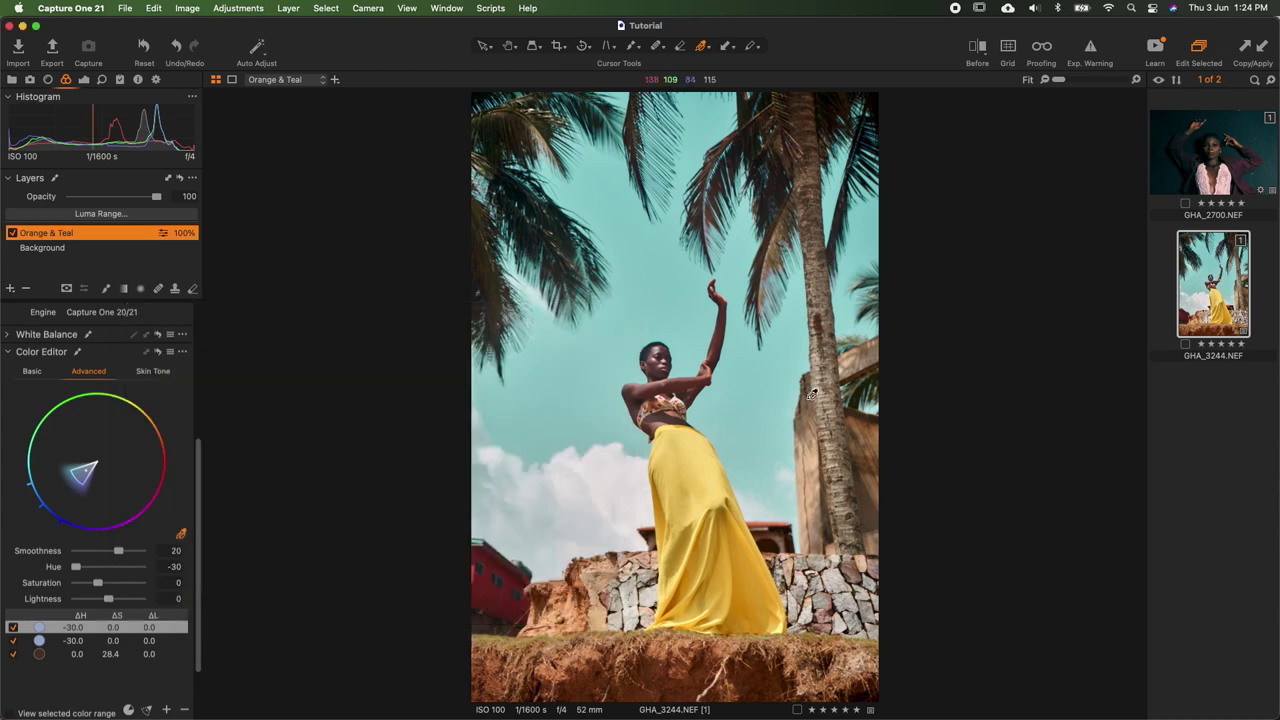
- Clone the graded variant of GHA_3244.NEF and reset all adjustments on the clone
click(1192, 170)
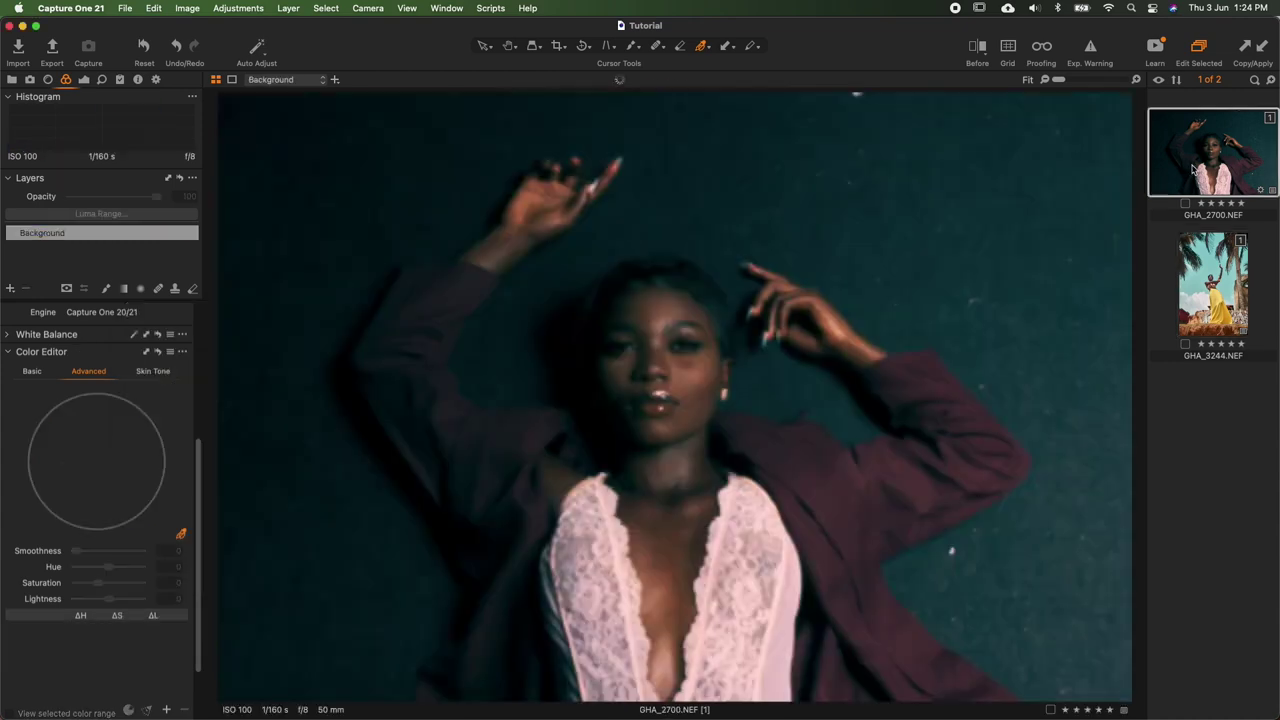
click(1206, 242)
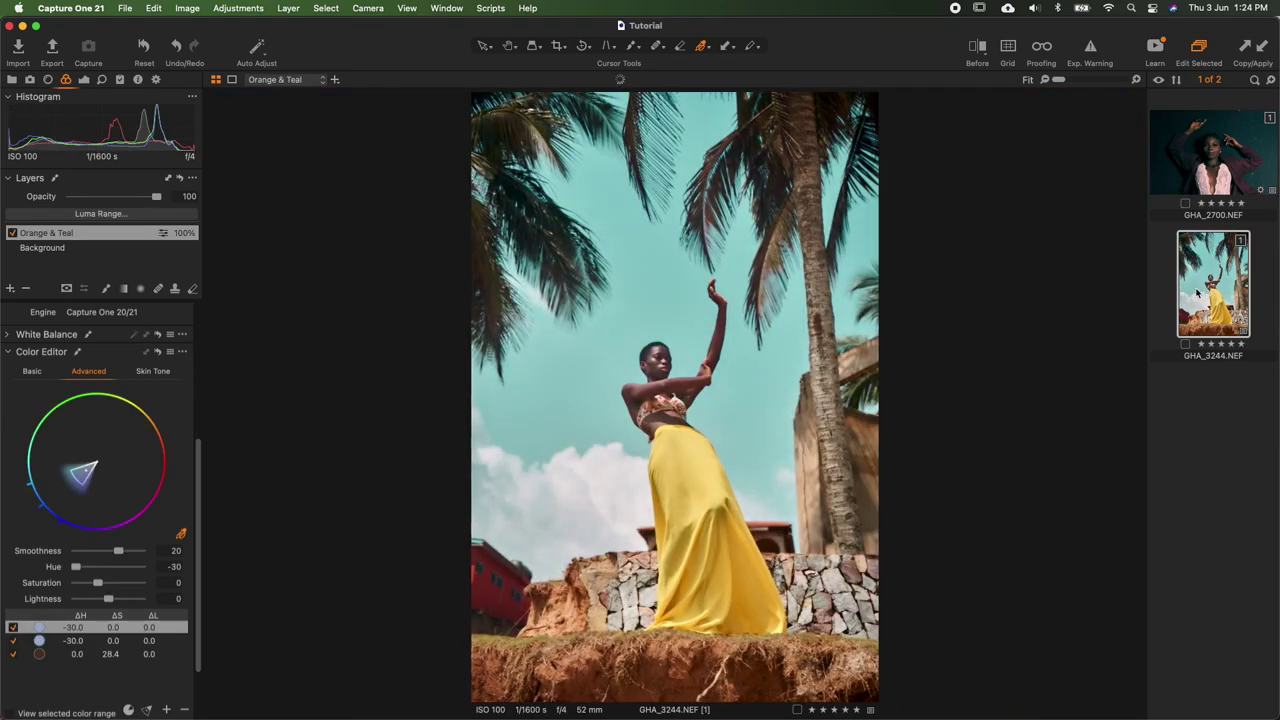
right_click(1211, 292)
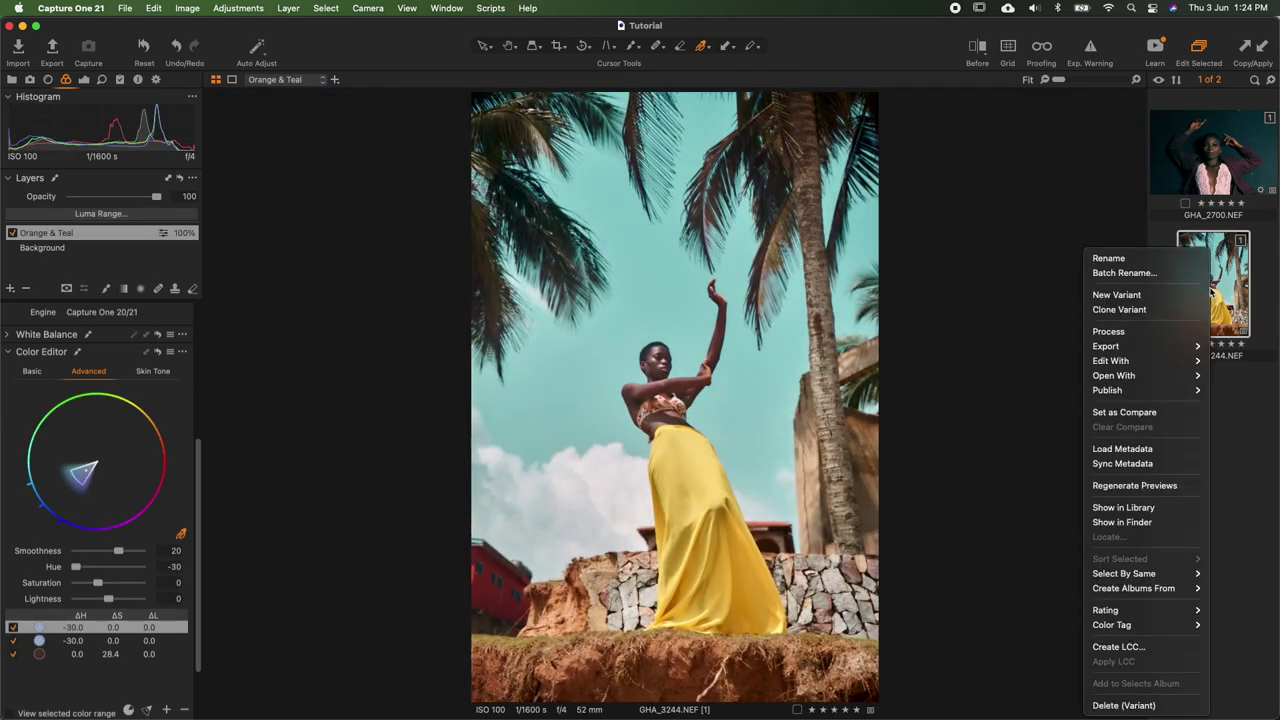
click(1130, 310)
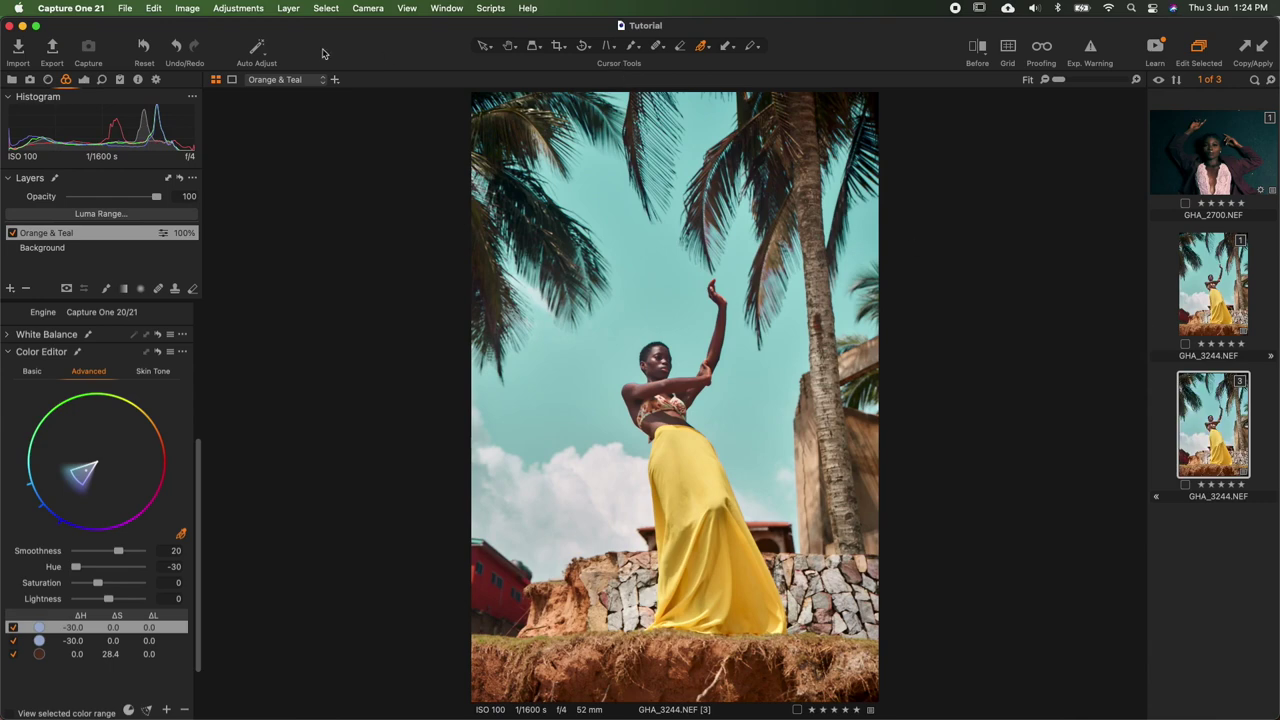
click(144, 50)
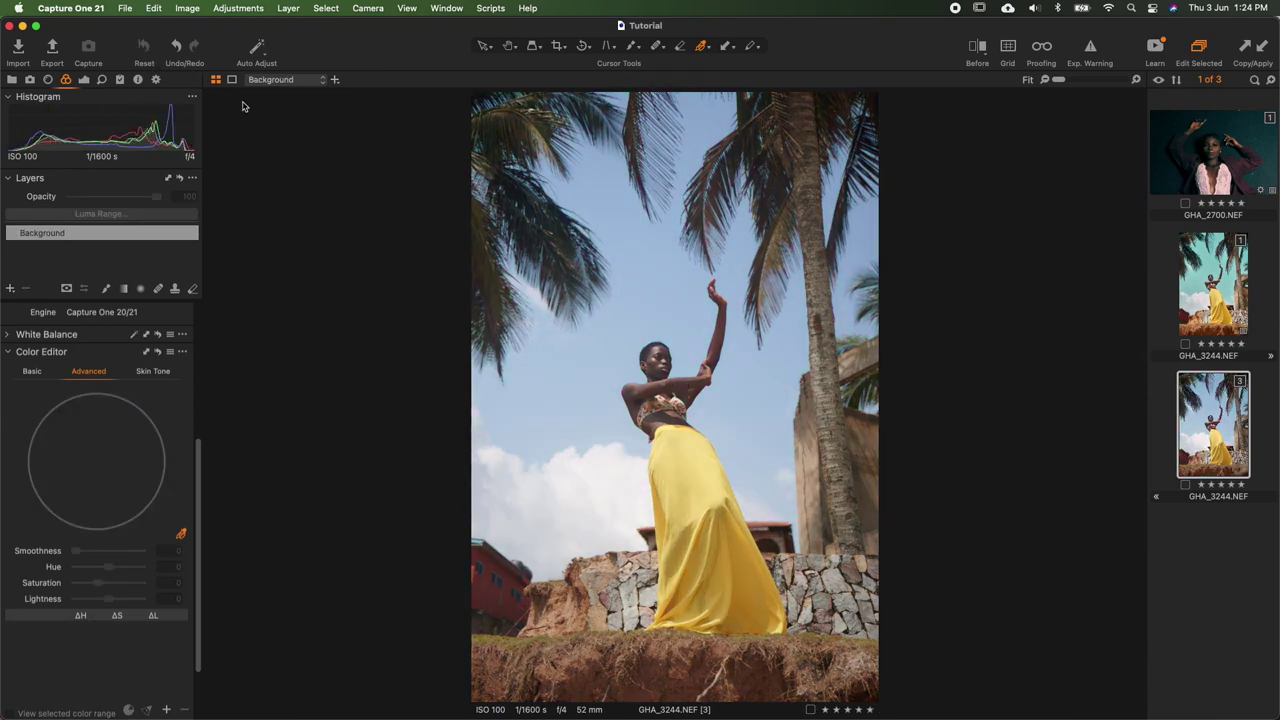
- Apply the custom Color Editor preset Tut O&T from the Ghananie group to the cloned variant
click(226, 12)
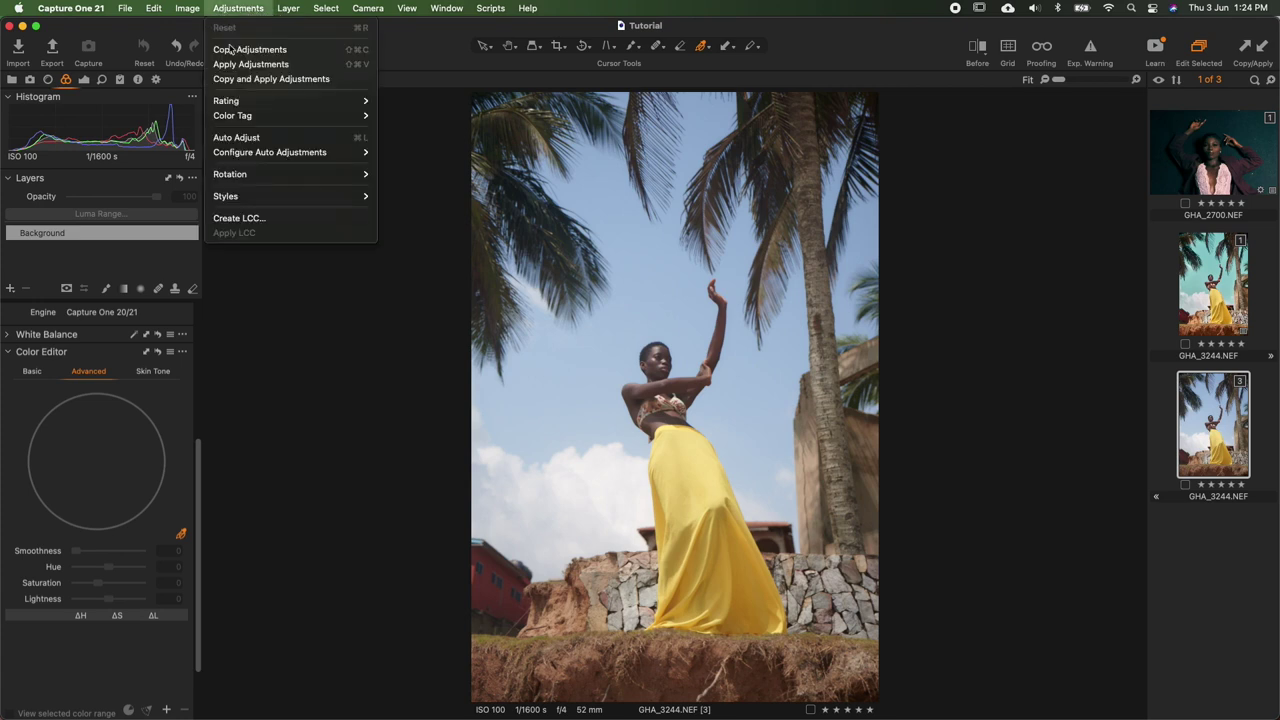
mouse_move(322, 196)
mouse_move(410, 196)
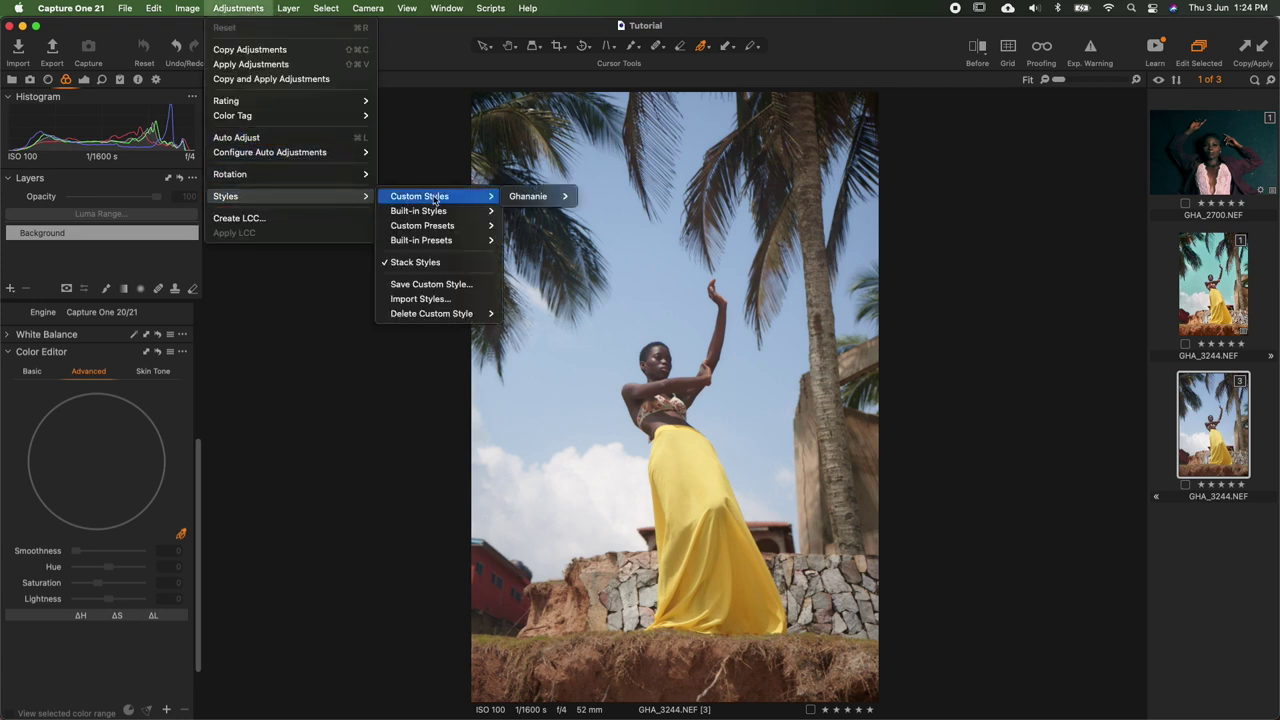
mouse_move(541, 196)
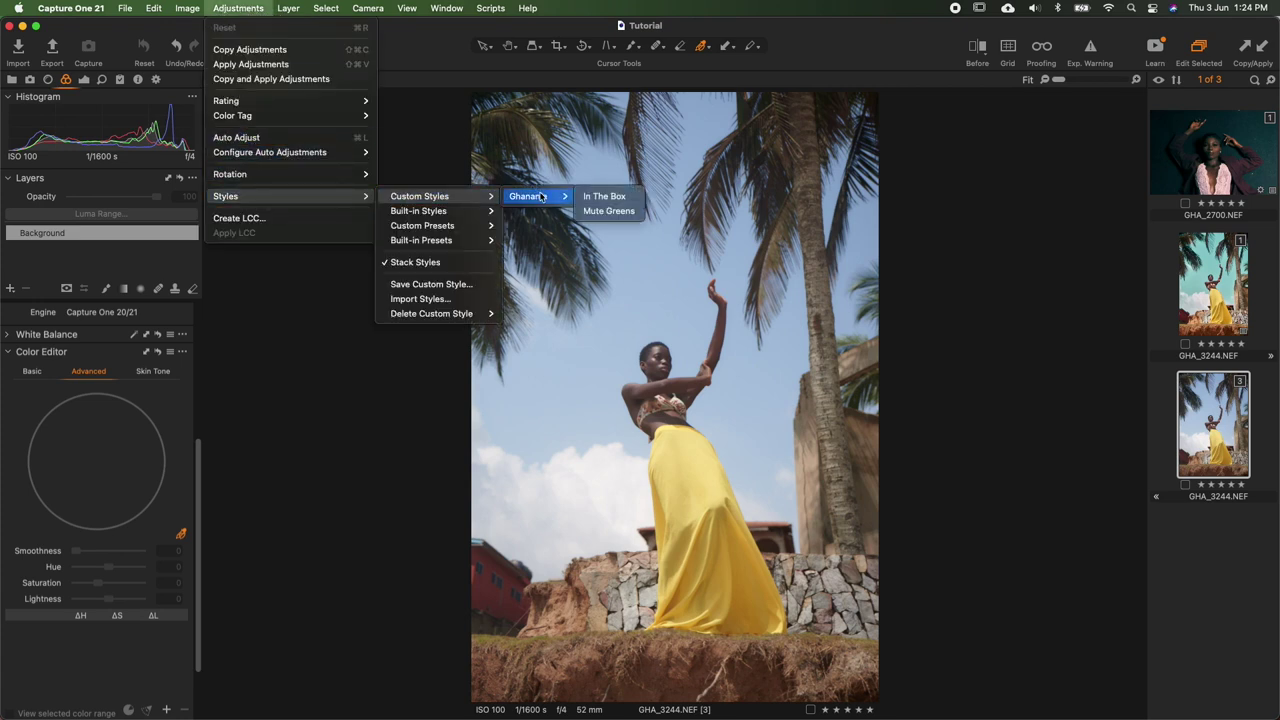
mouse_move(464, 240)
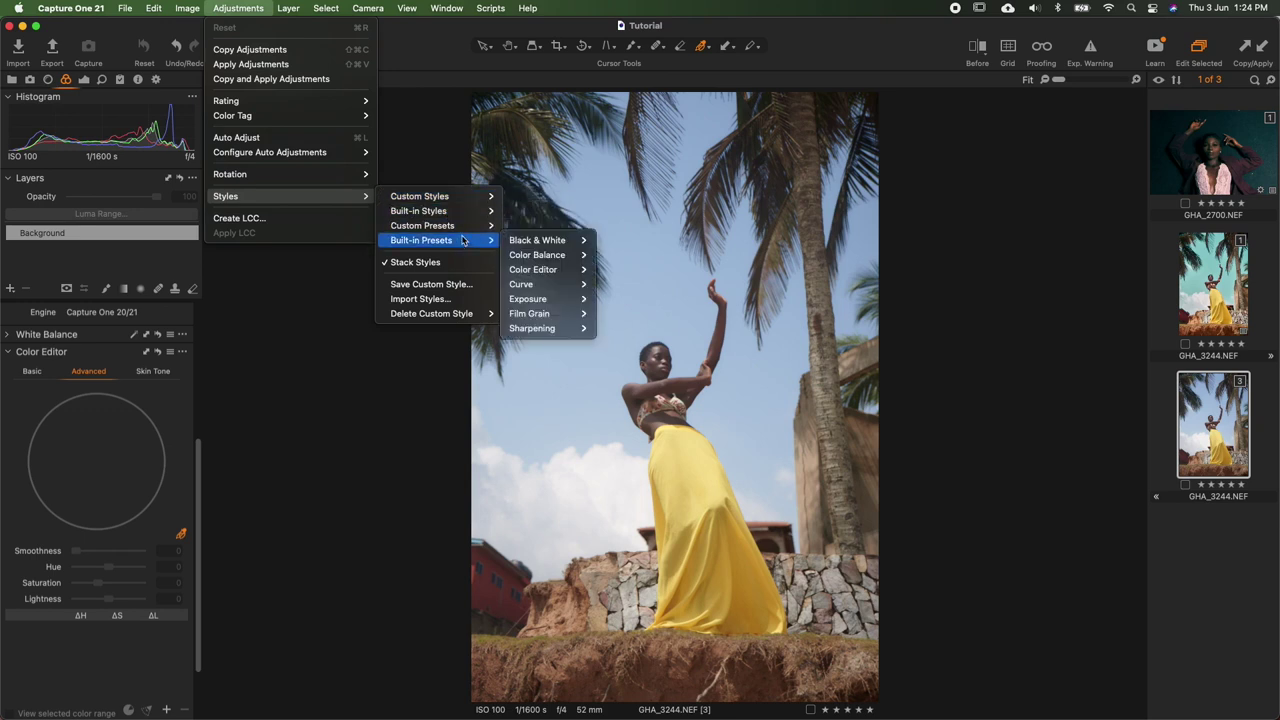
mouse_move(550, 232)
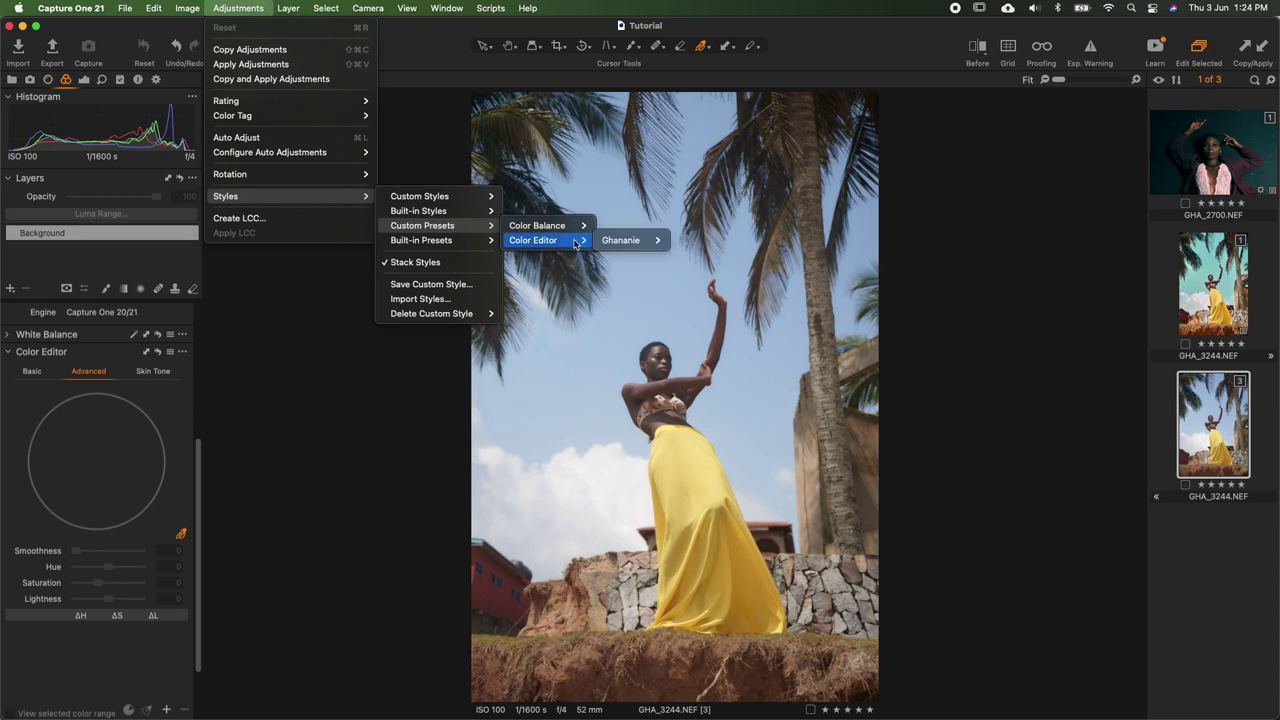
mouse_move(622, 243)
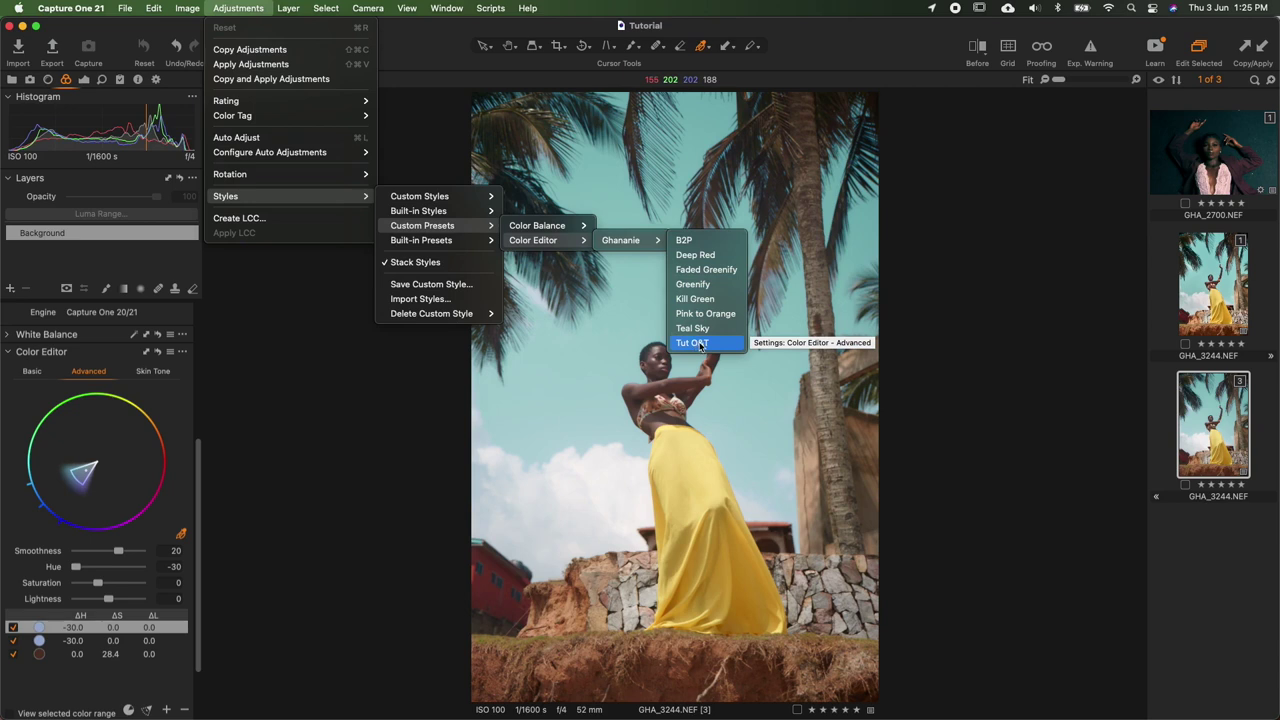
click(700, 343)
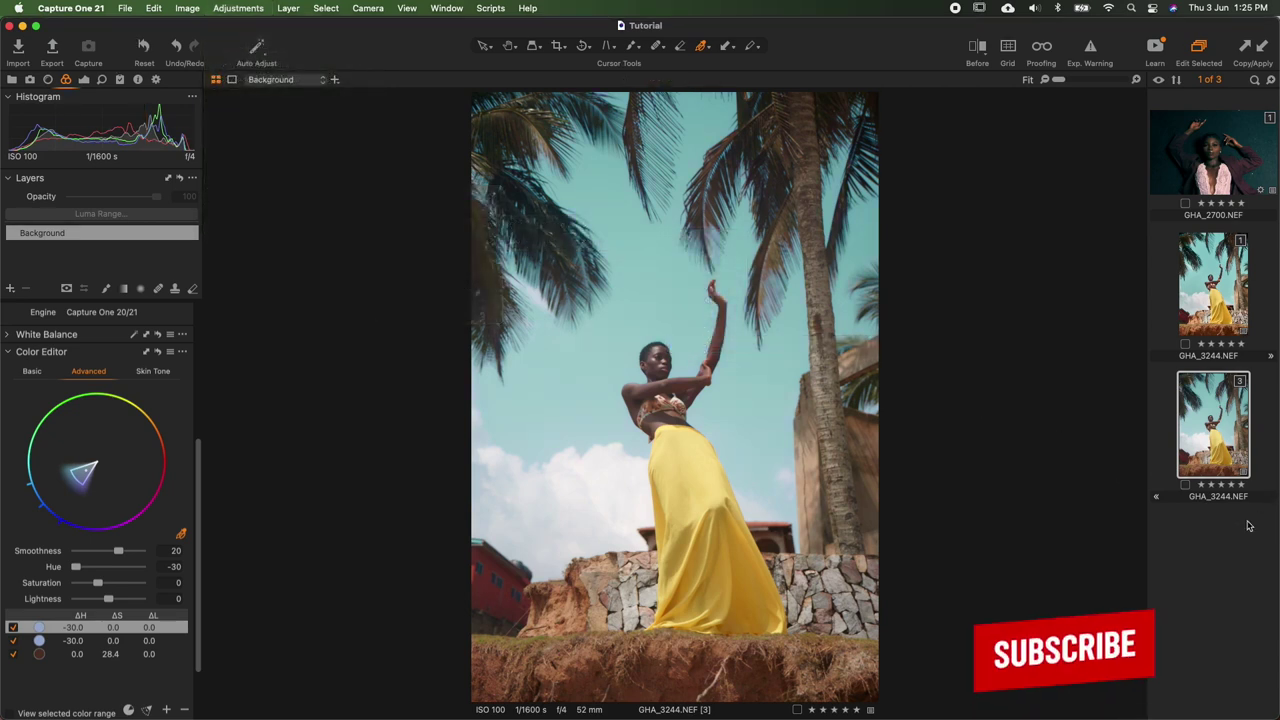
- Undo the preset on the cloned GHA_3244.NEF variant, and review the graded GHA_3244.NEF and GHA_2700.NEF
key(super+z)
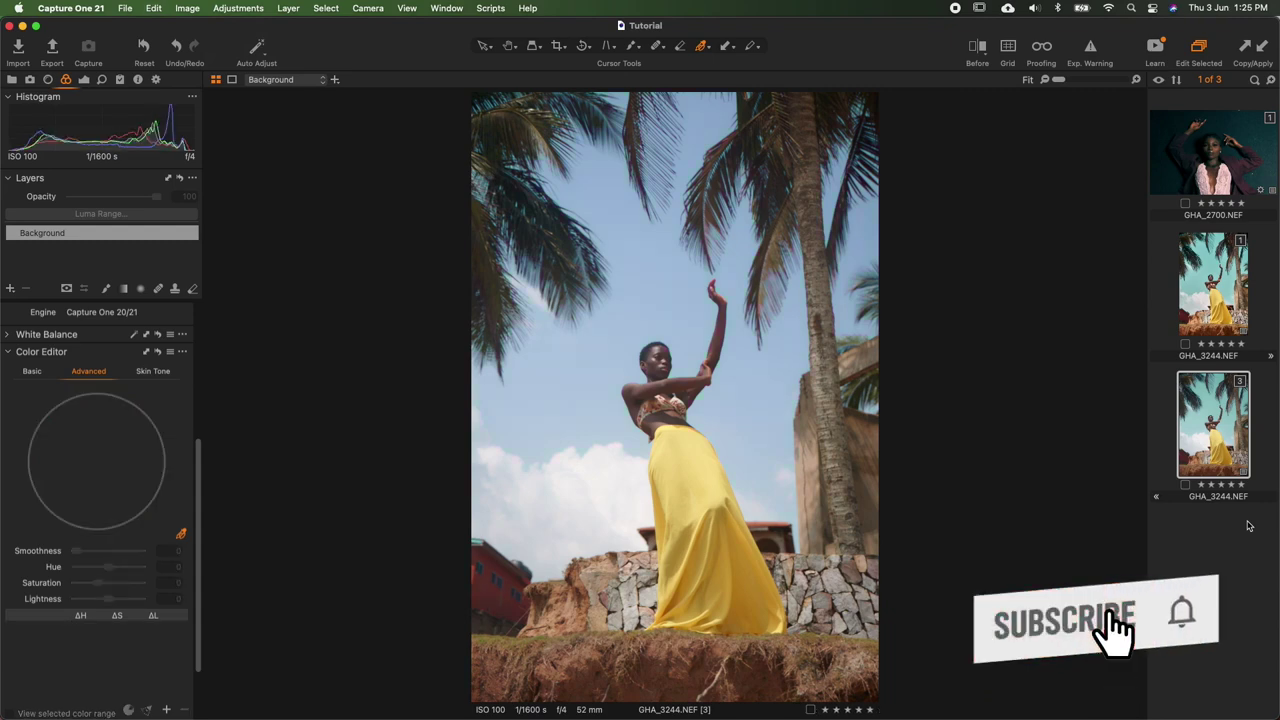
click(1214, 276)
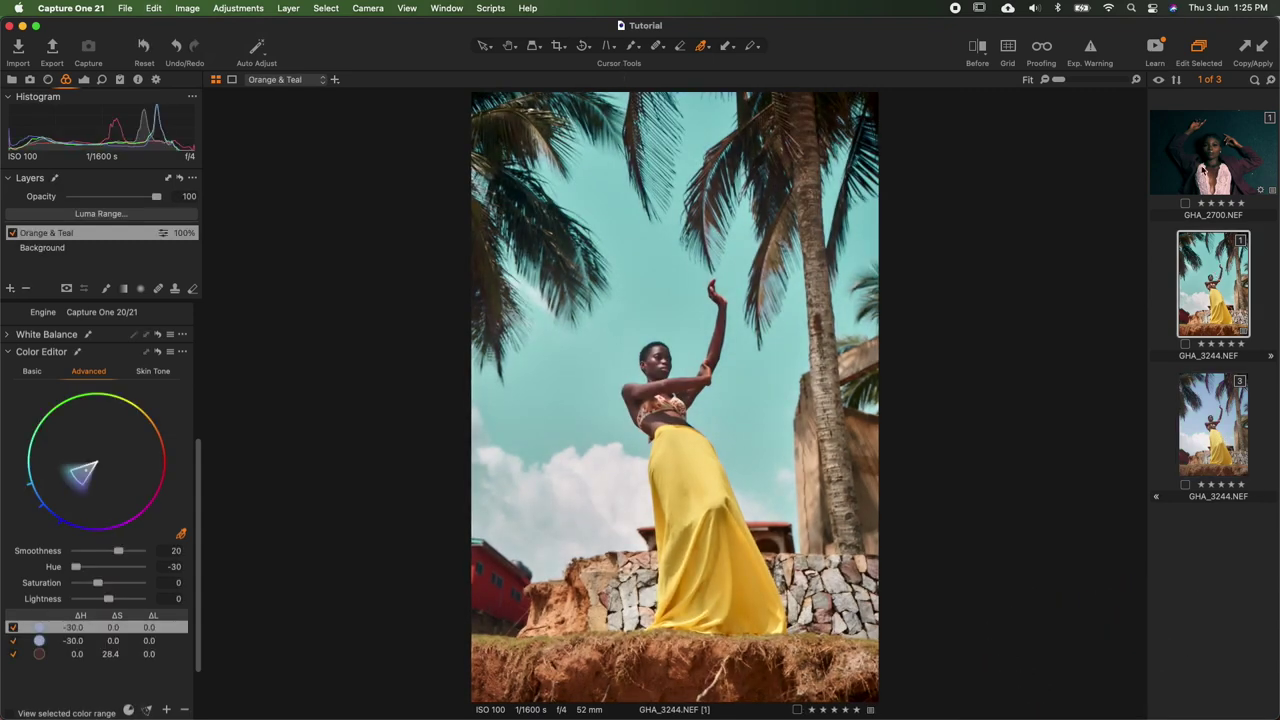
click(1201, 157)
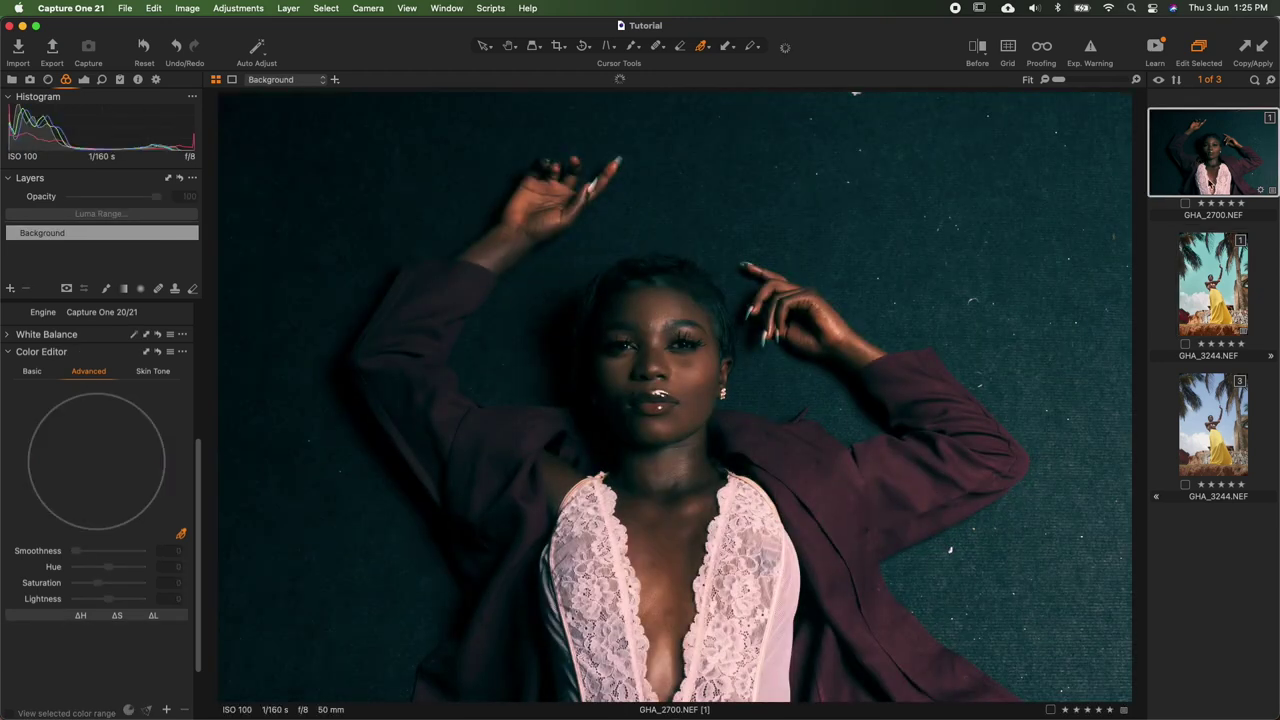
- On the first GHA_3244.NEF variant's Orange & Teal layer, tint shadows slightly orange and highlights teal with 3-Way Color Balance, and compare without the tint
click(1221, 285)
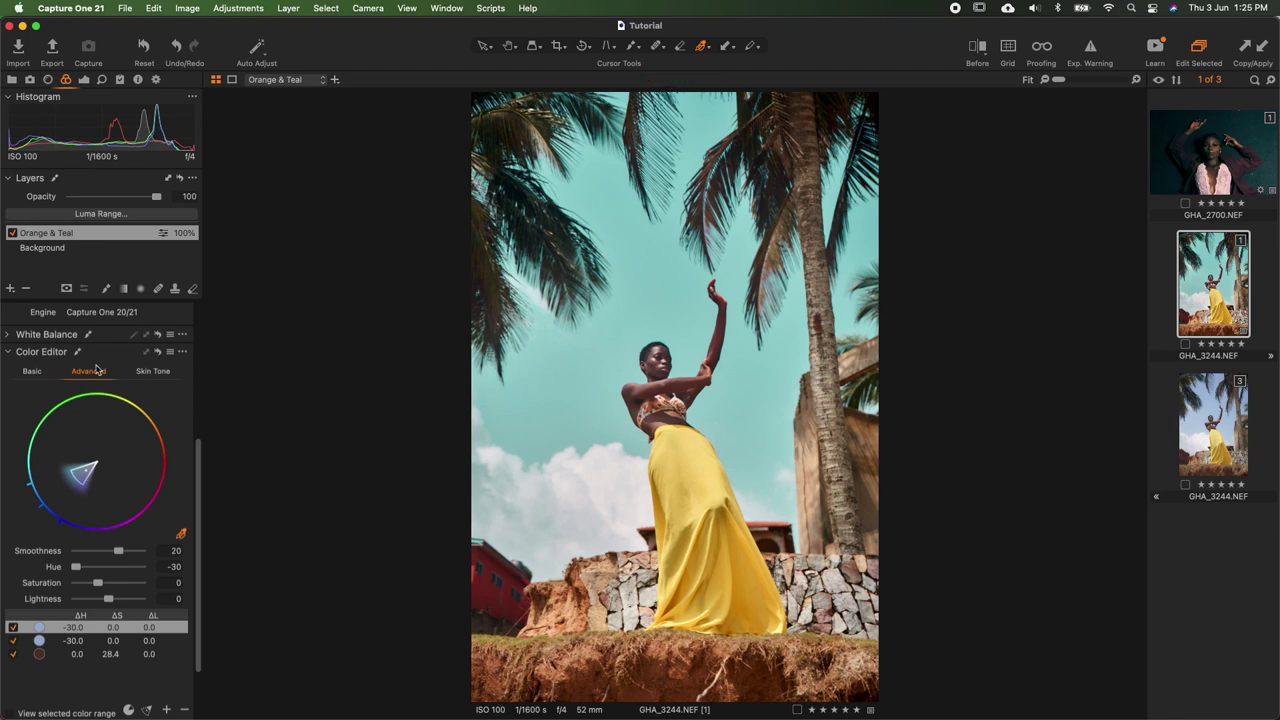
scroll(68, 434, up, 3)
scroll(67, 434, up, 8)
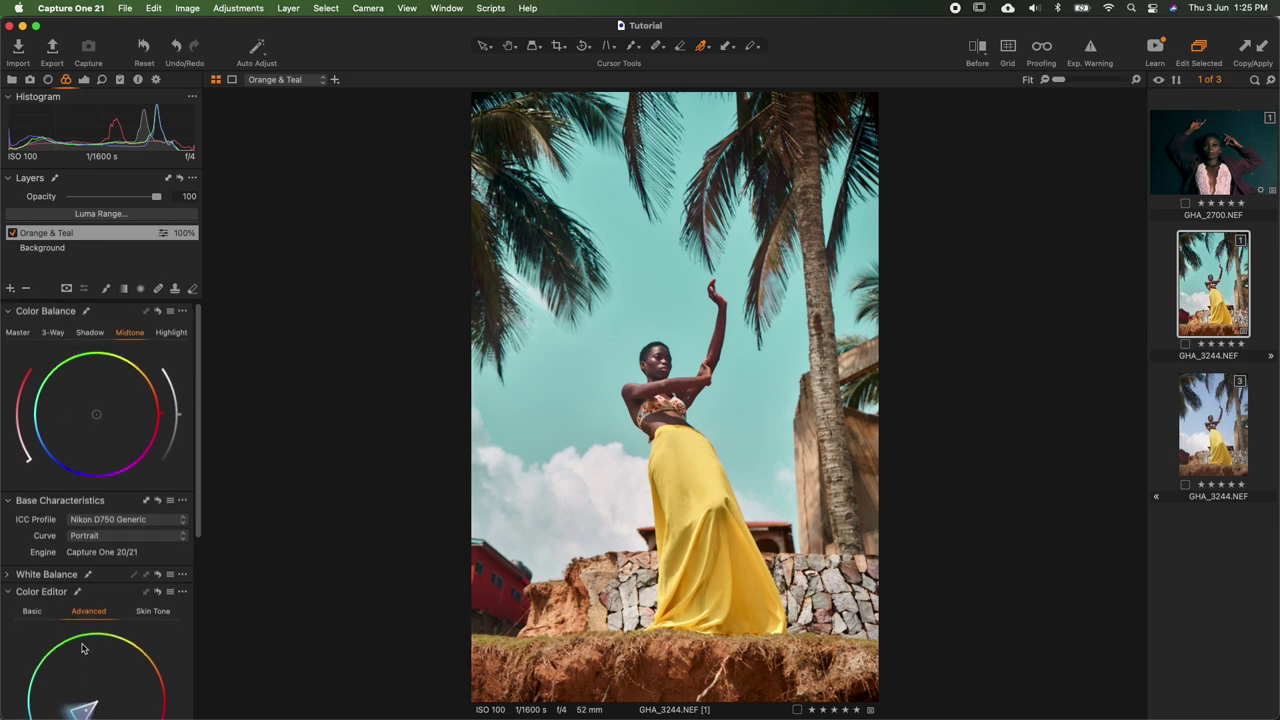
click(52, 334)
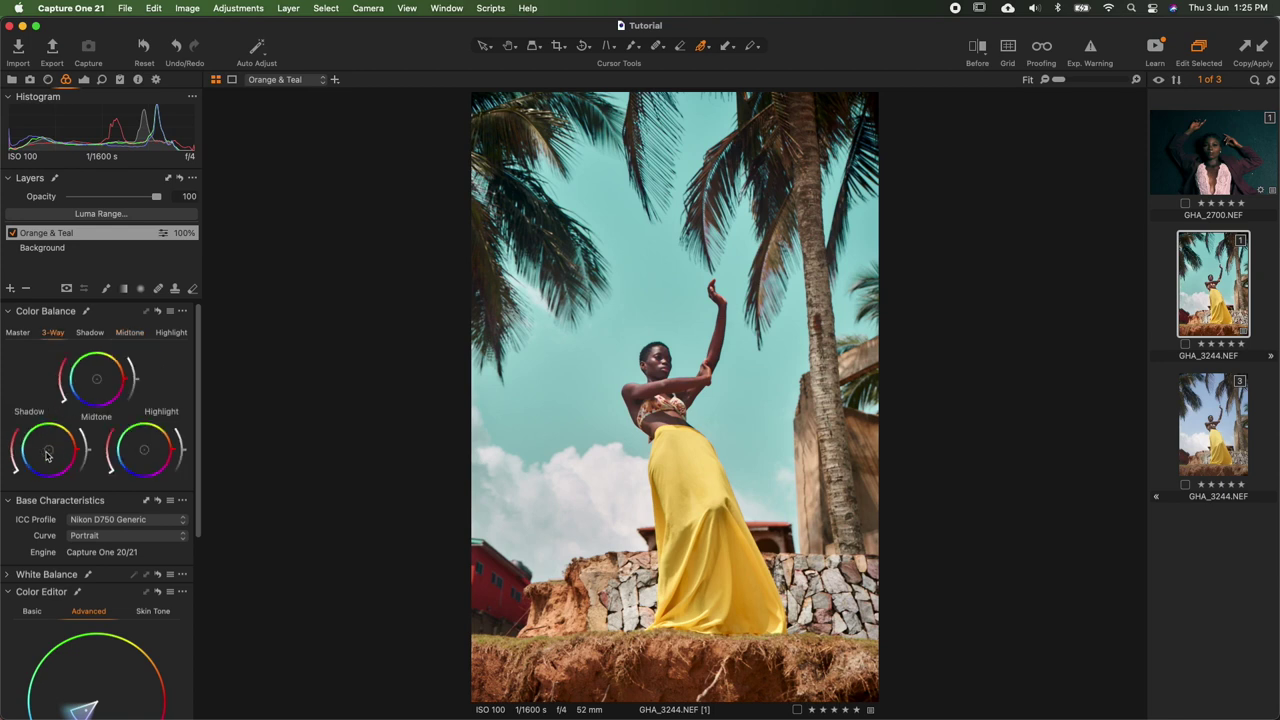
mouse_move(48, 453)
mouse_down()
mouse_move(35, 454)
mouse_move(55, 447)
mouse_up()
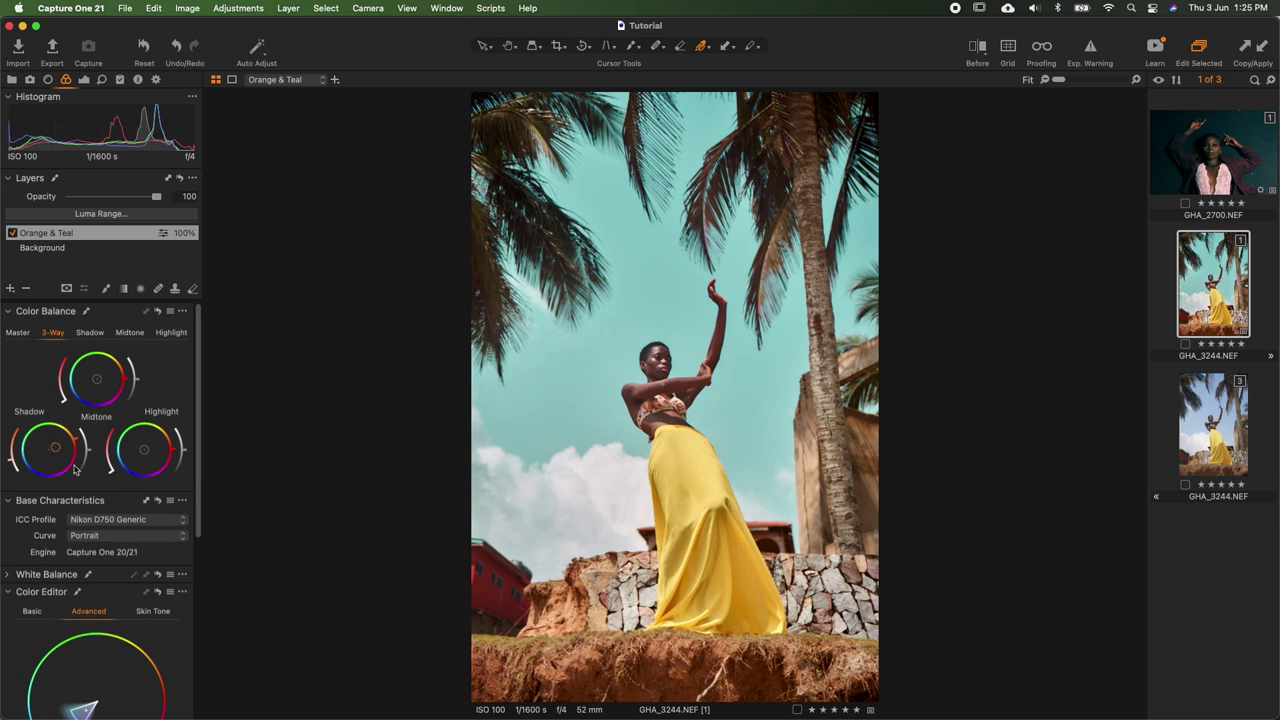
drag(141, 455, 136, 451)
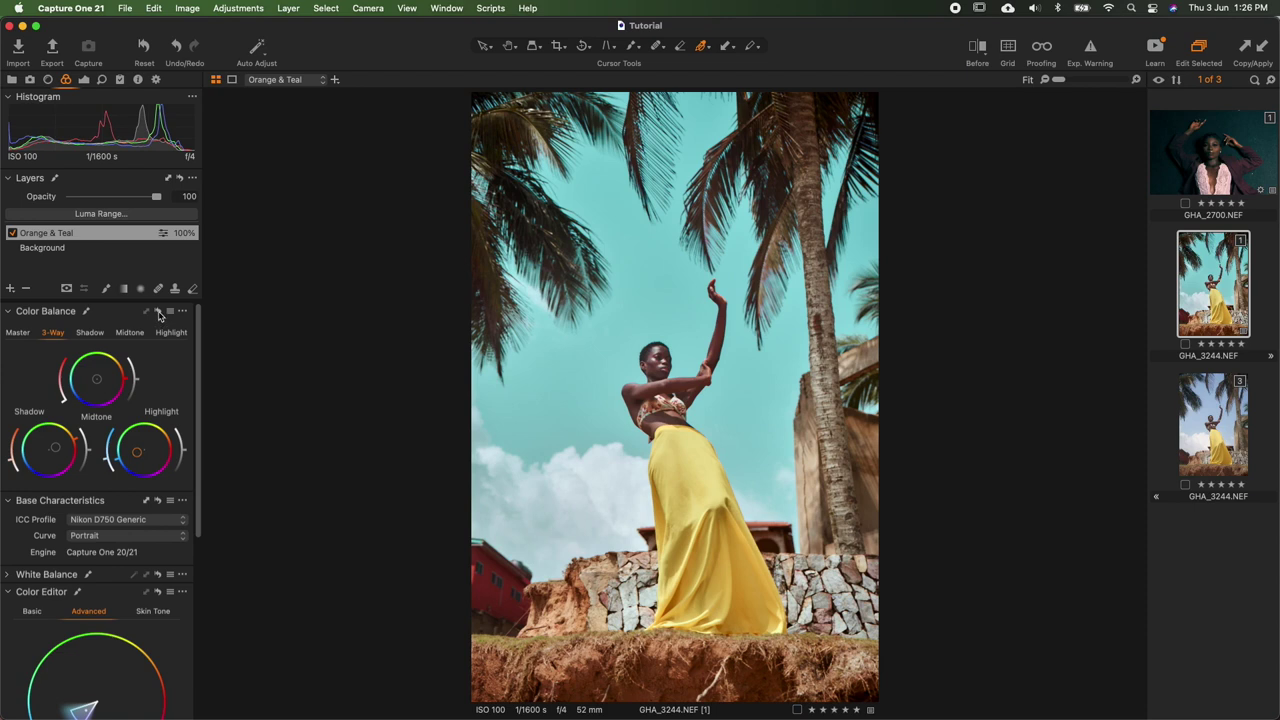
click(158, 313)
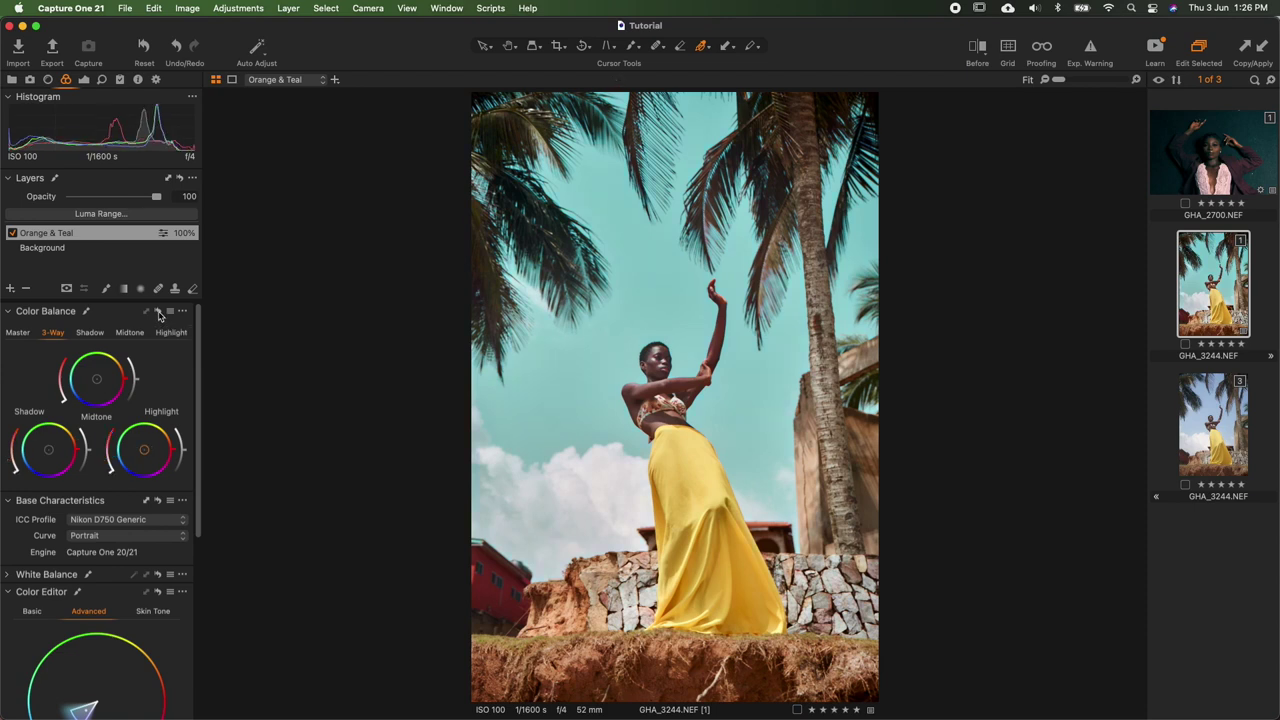
click(158, 313)
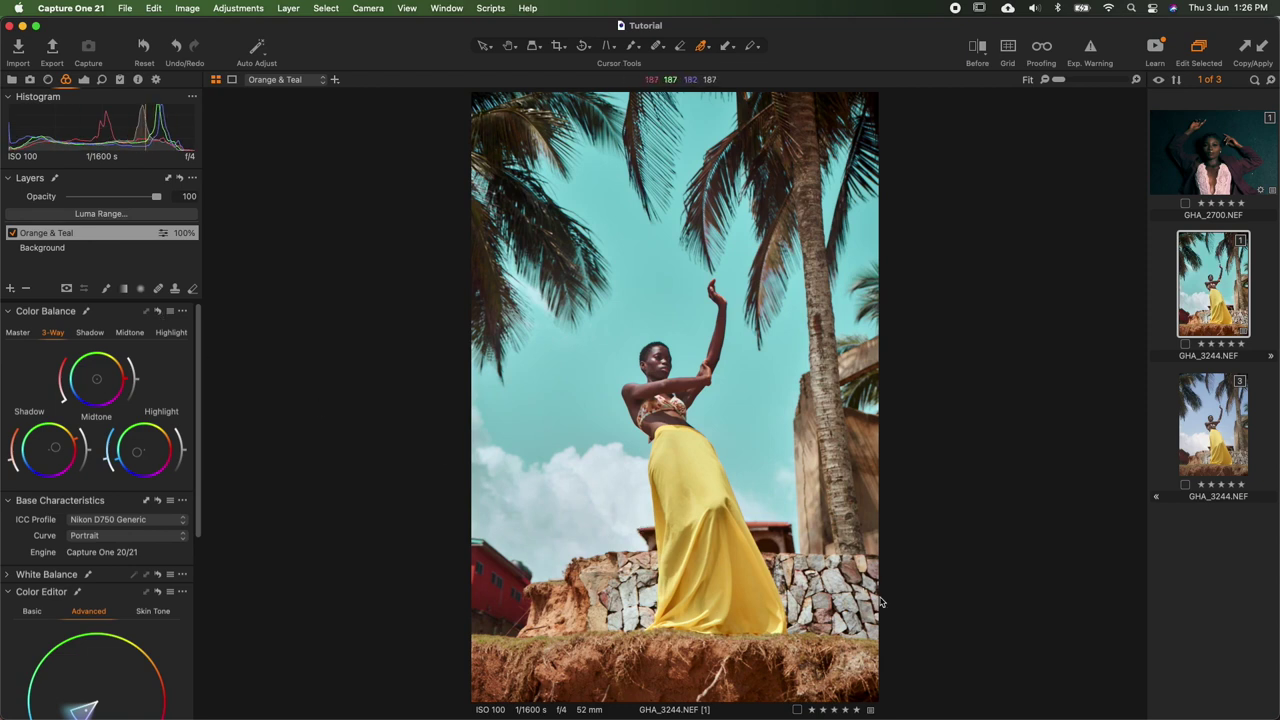